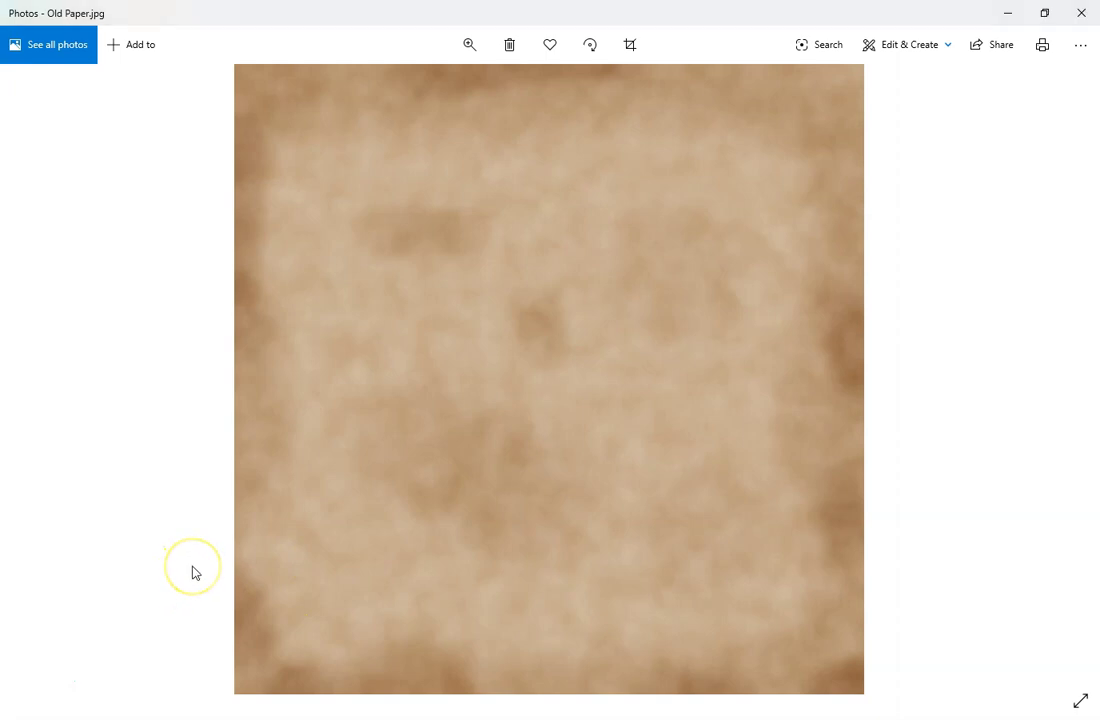
- Switch to Photopea and close the blank Old Paper document, keeping the finished paper texture open
{"action": "key", "text": "alt+Tab"}
{"action": "key", "text": "alt+Tab"}
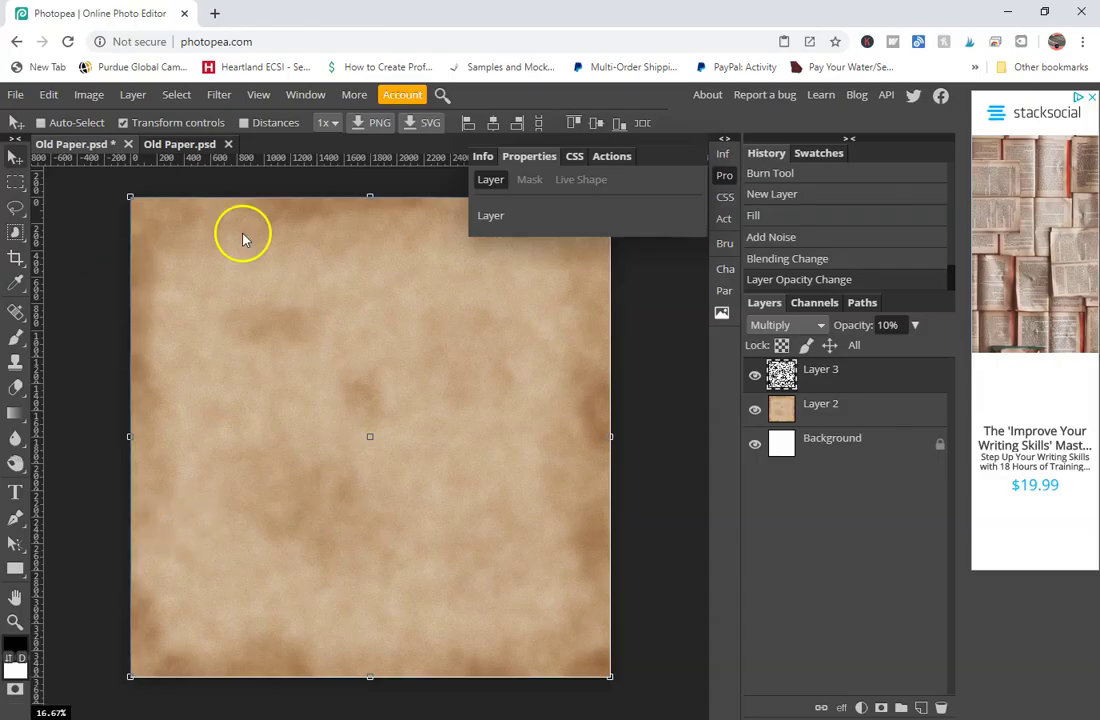
{"action": "left_click", "coordinate": [191, 144]}
{"action": "left_click", "coordinate": [159, 190]}
{"action": "left_click", "coordinate": [90, 248]}
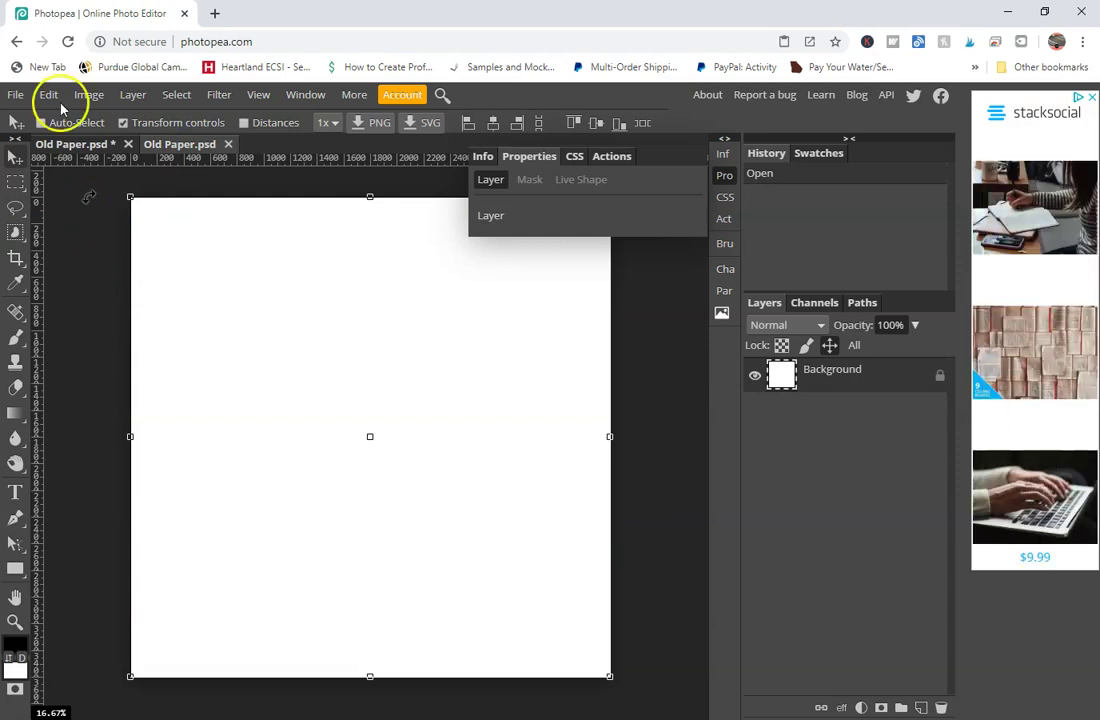
{"action": "left_click", "coordinate": [228, 144]}
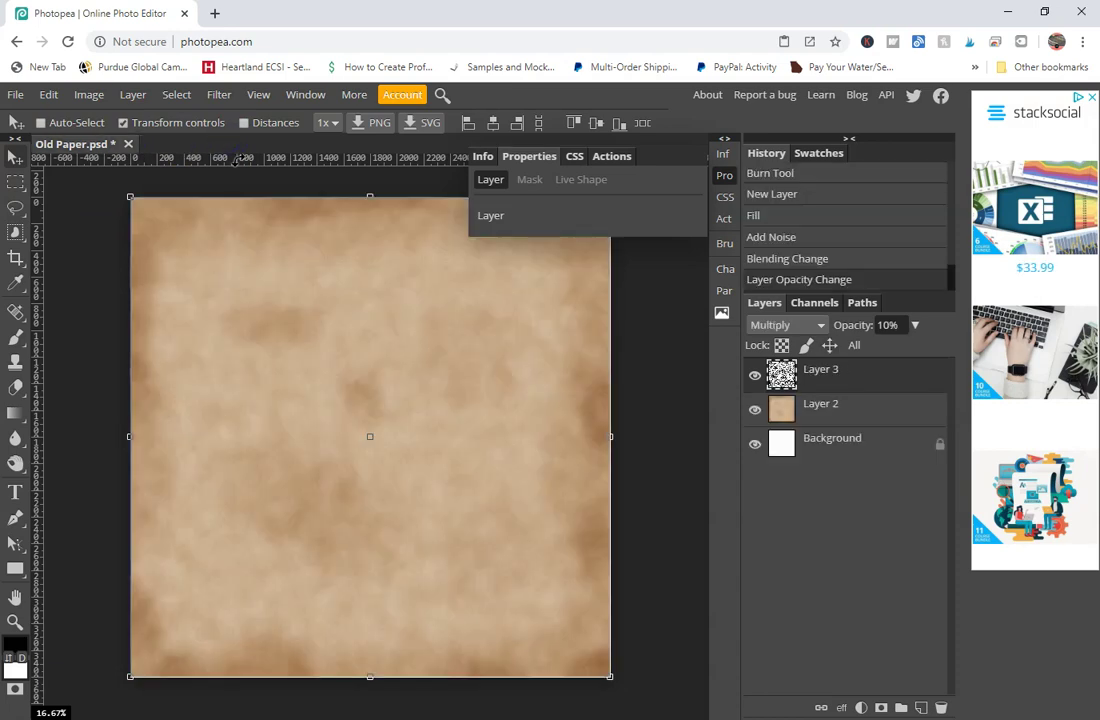
- Create a new project named Old Paper at 3600 × 3600 px, 300 DPI, with a white background
{"action": "left_click", "coordinate": [16, 95]}
{"action": "left_click", "coordinate": [50, 120]}
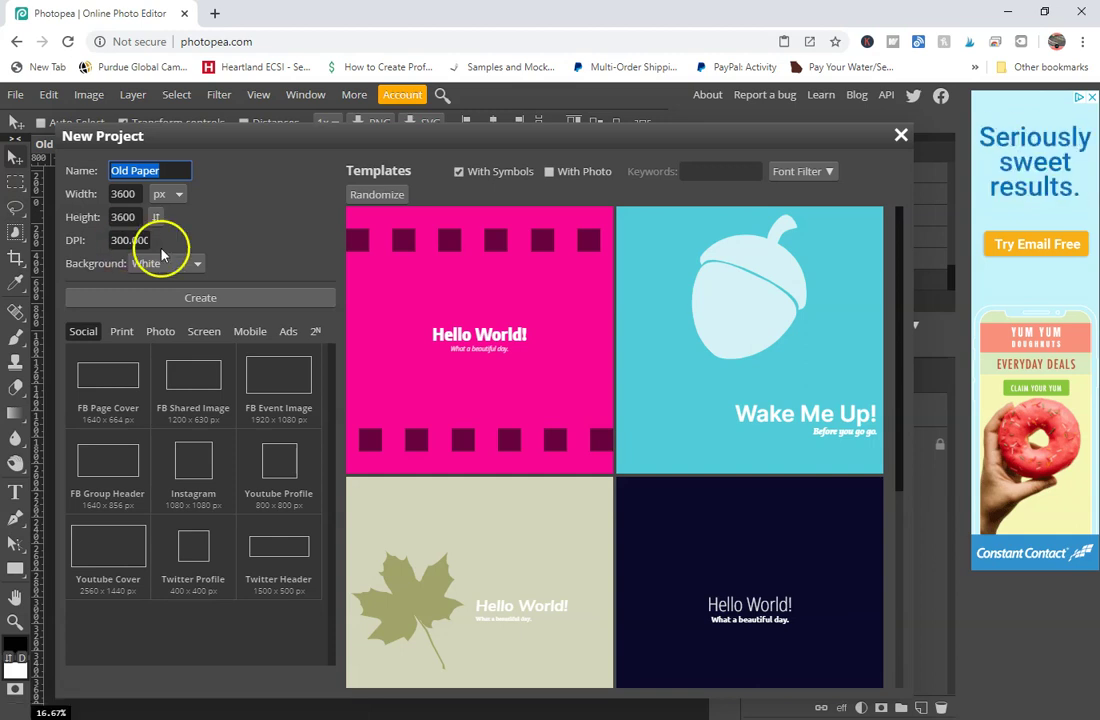
{"action": "left_click", "coordinate": [196, 296]}
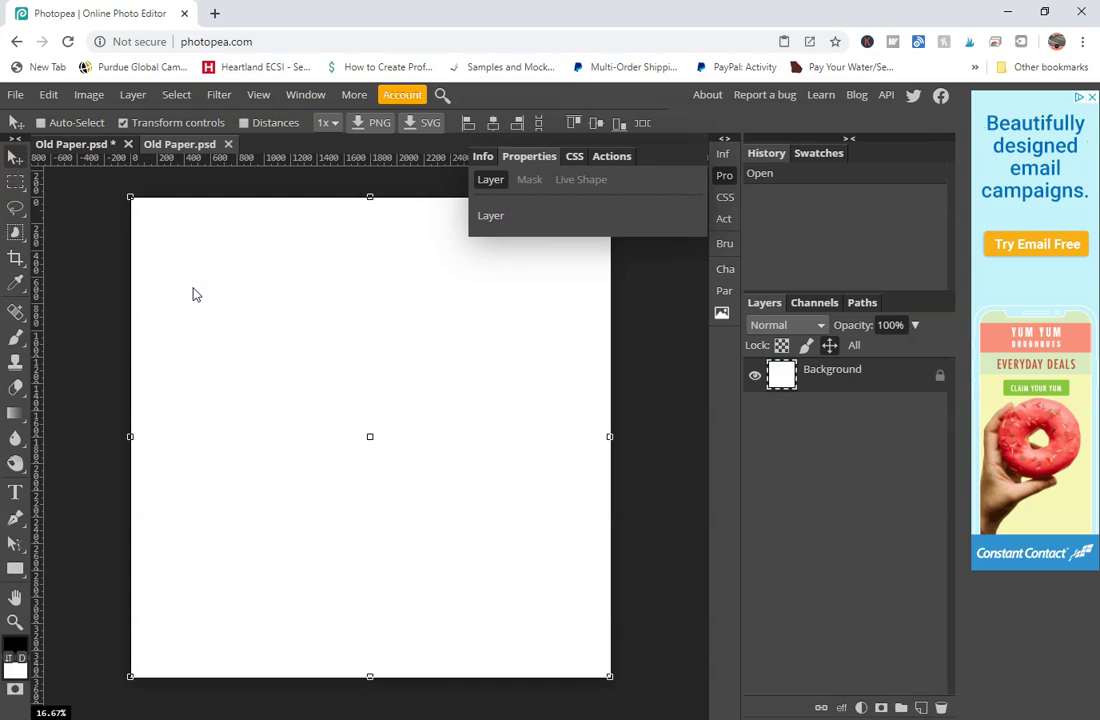
- Add a Color Fill layer above the Background and open its fill colour for editing
{"action": "left_click", "coordinate": [862, 708]}
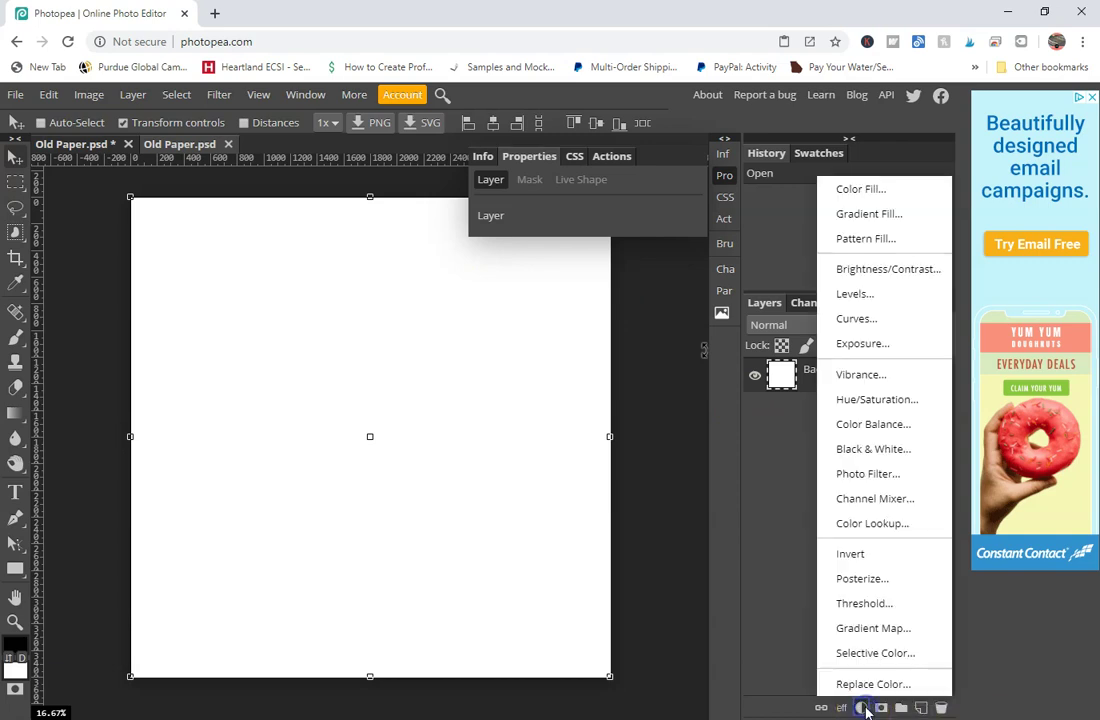
{"action": "left_click", "coordinate": [897, 192]}
{"action": "left_click", "coordinate": [777, 368]}
{"action": "left_click", "coordinate": [490, 250]}
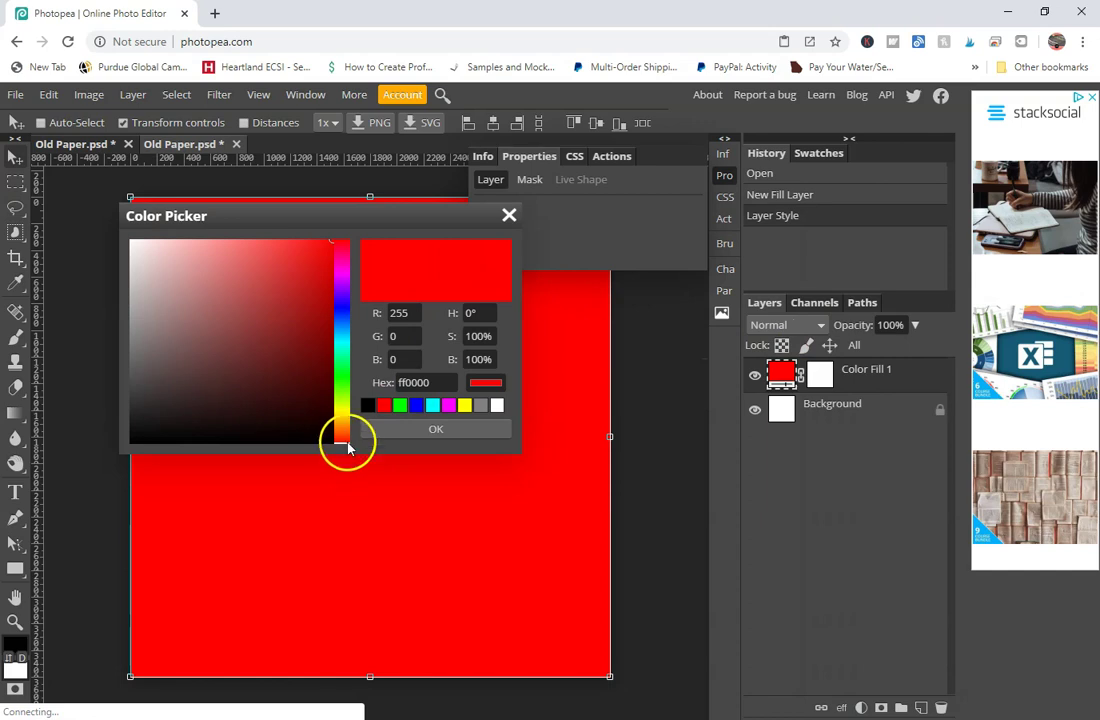
- Set the fill colour to RGB 211, 150, 178
{"action": "double_click", "coordinate": [399, 313]}
{"action": "type", "text": "211"}
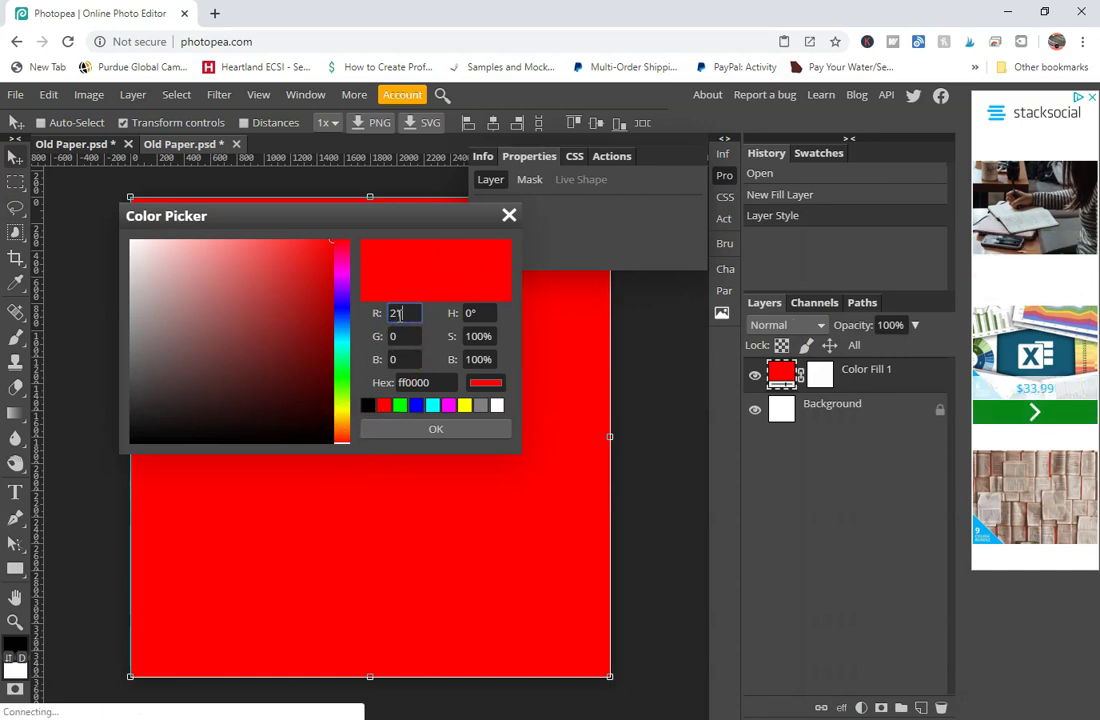
{"action": "key", "text": "Tab"}
{"action": "type", "text": "150"}
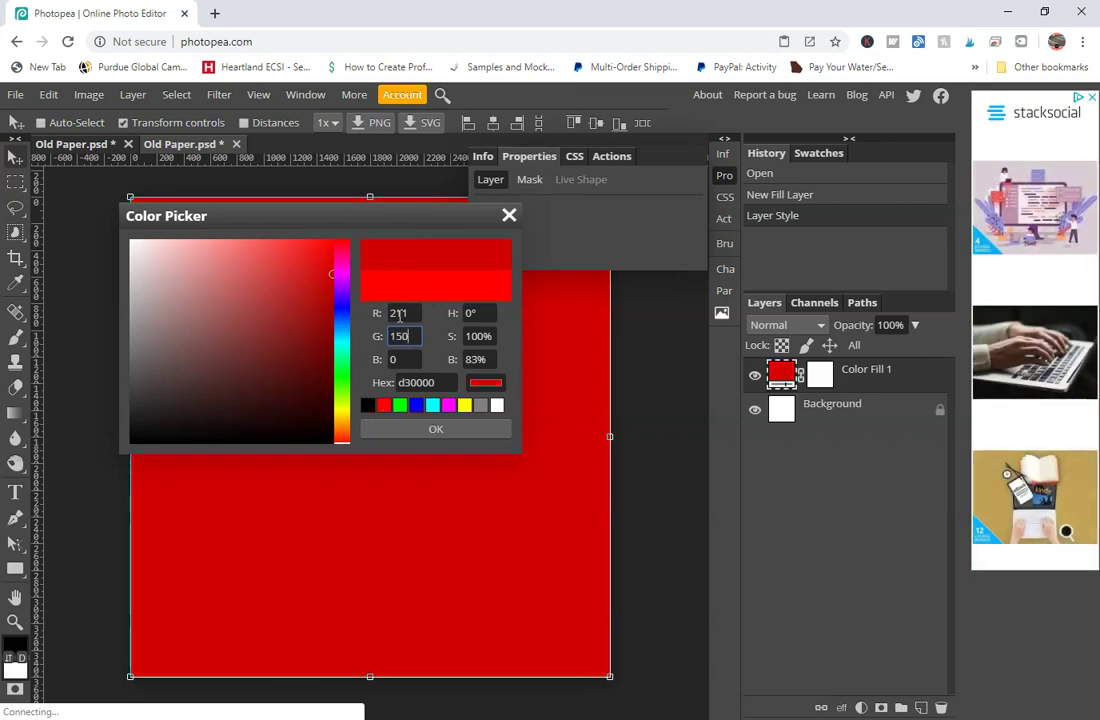
{"action": "key", "text": "Tab"}
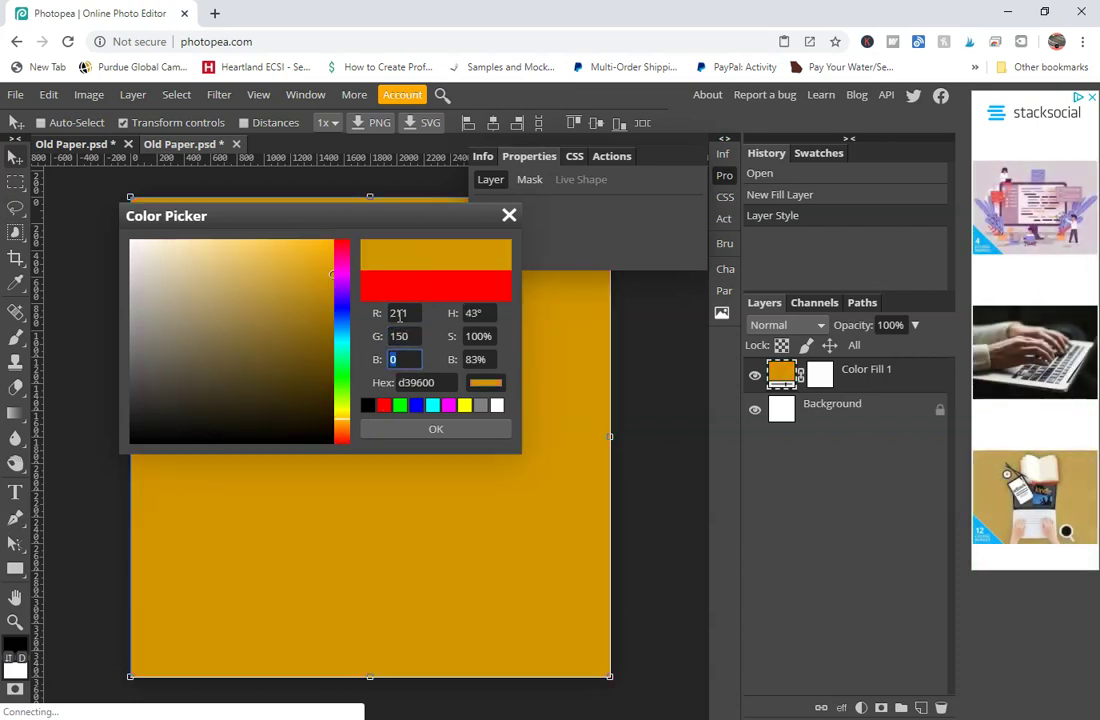
{"action": "type", "text": "178"}
- Set the fill colour's hue to 32° and choose the tan shade cda372 for the Color Fill layer
{"action": "left_click", "coordinate": [471, 314]}
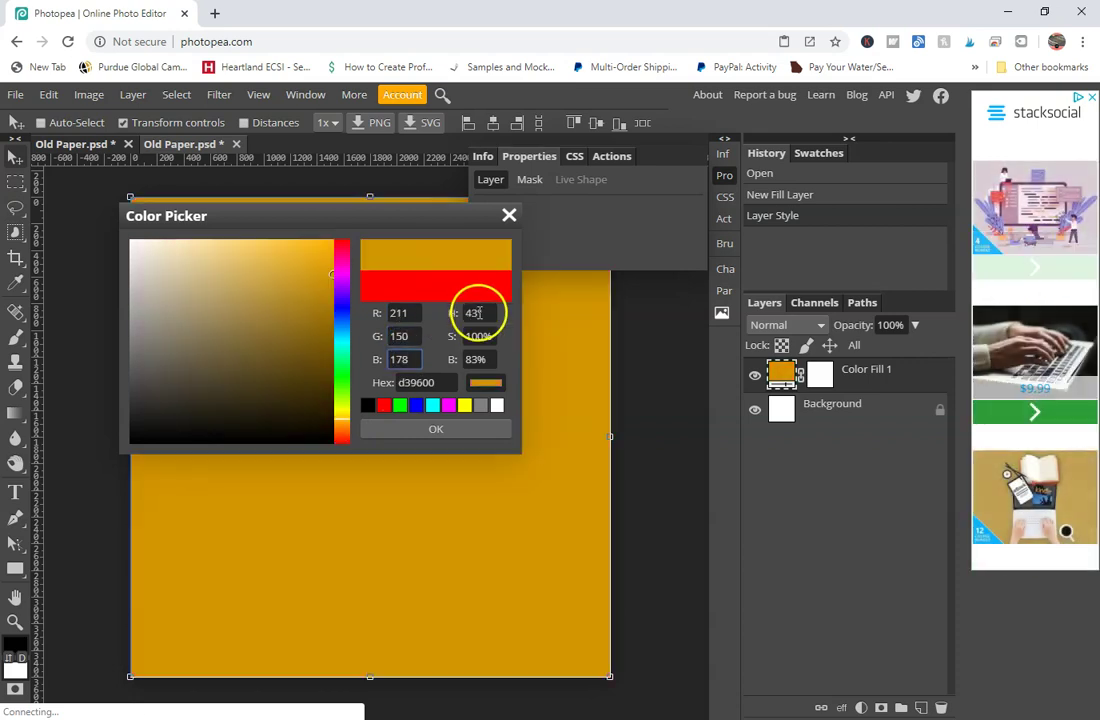
{"action": "type", "text": "32"}
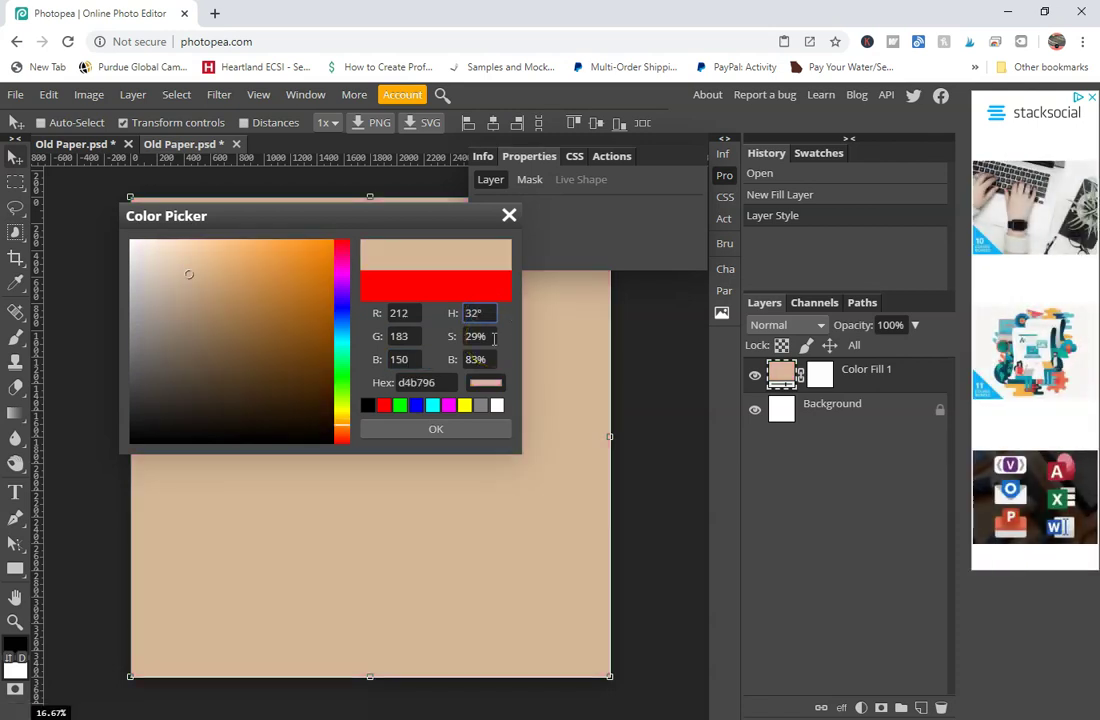
{"action": "left_click", "coordinate": [402, 338]}
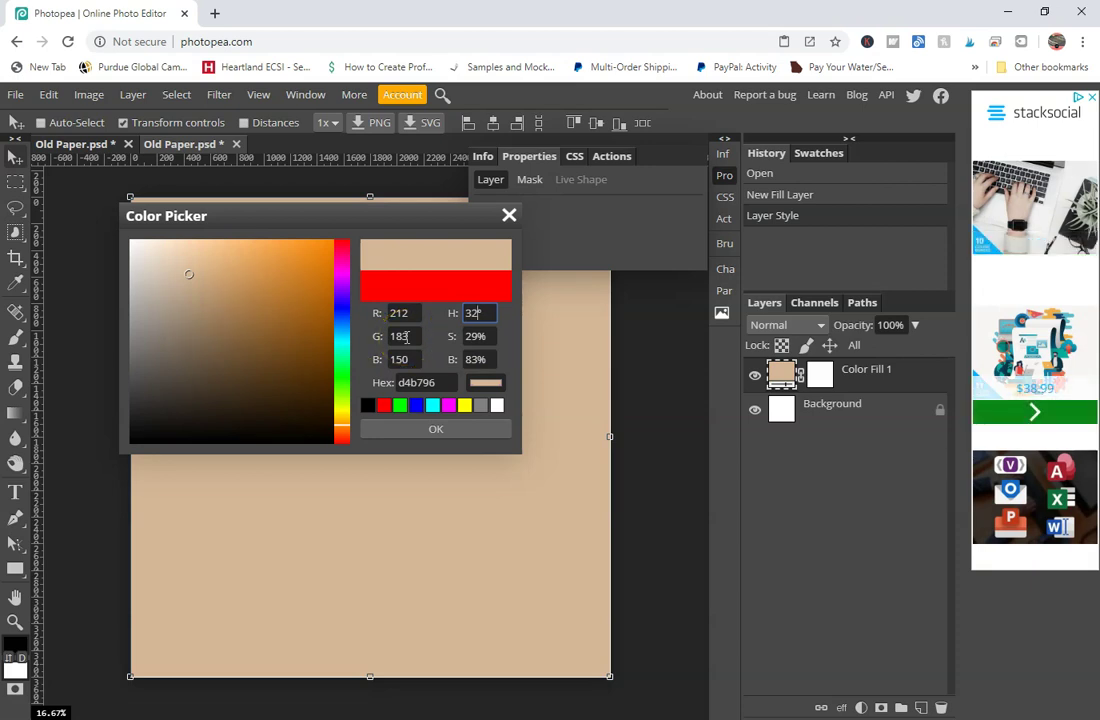
{"action": "left_click_drag", "start_coordinate": [226, 276], "coordinate": [221, 283]}
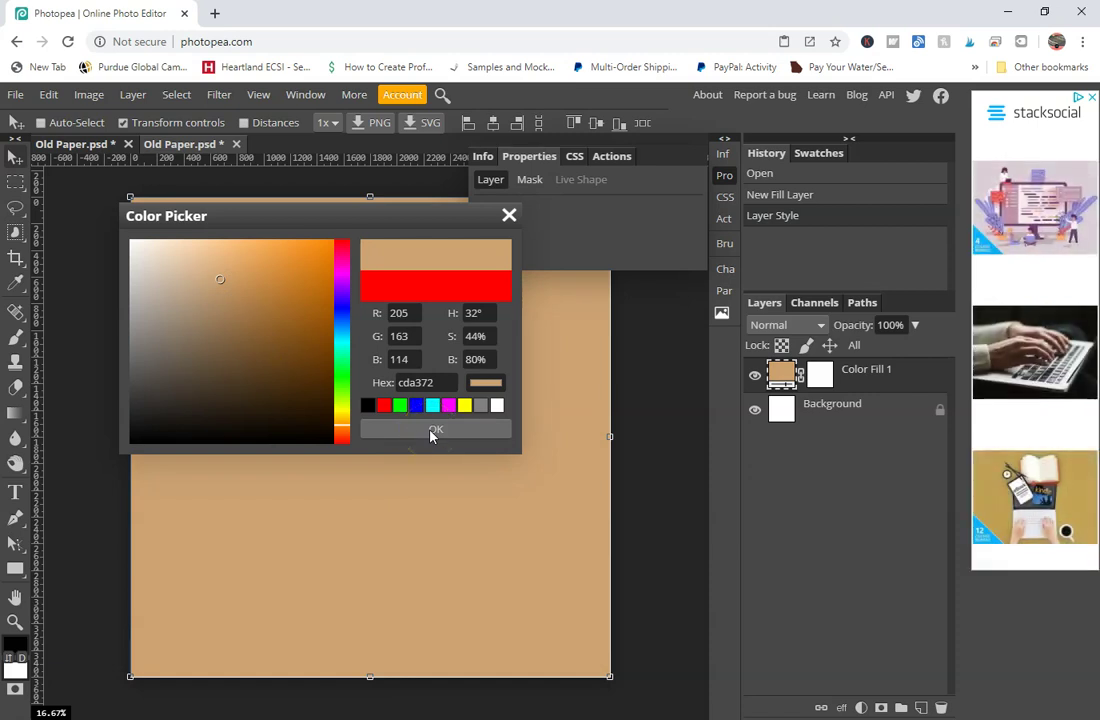
{"action": "left_click", "coordinate": [431, 432]}
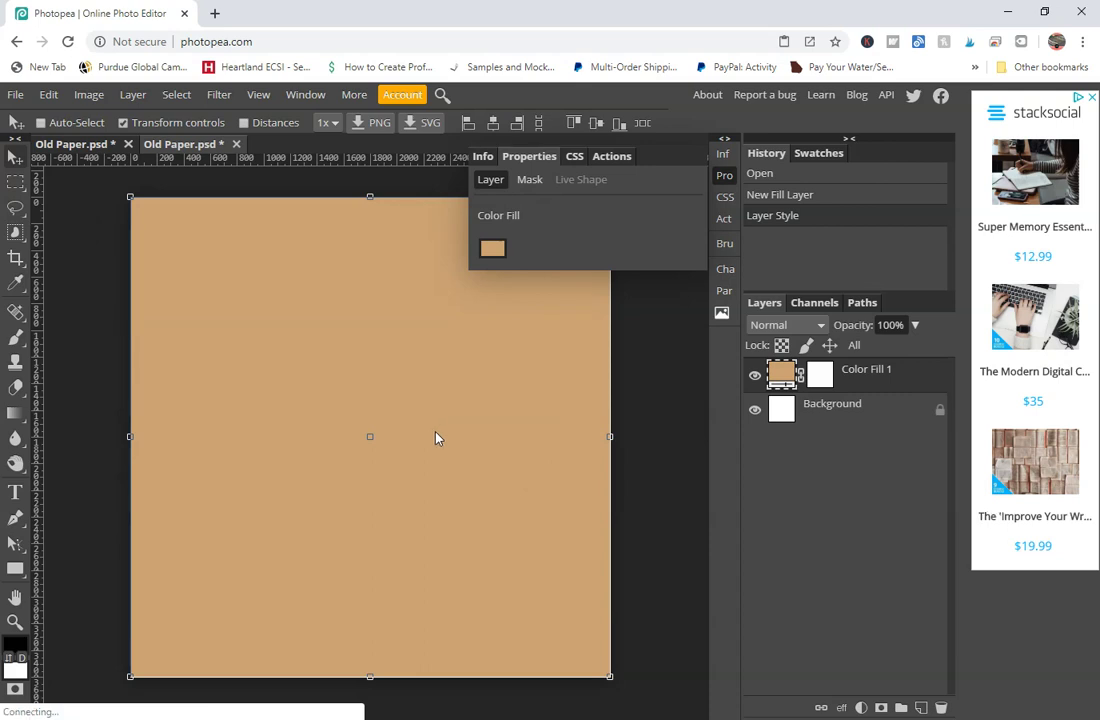
- Add a new layer above the colour fill and render Clouds on it
{"action": "left_click", "coordinate": [920, 708]}
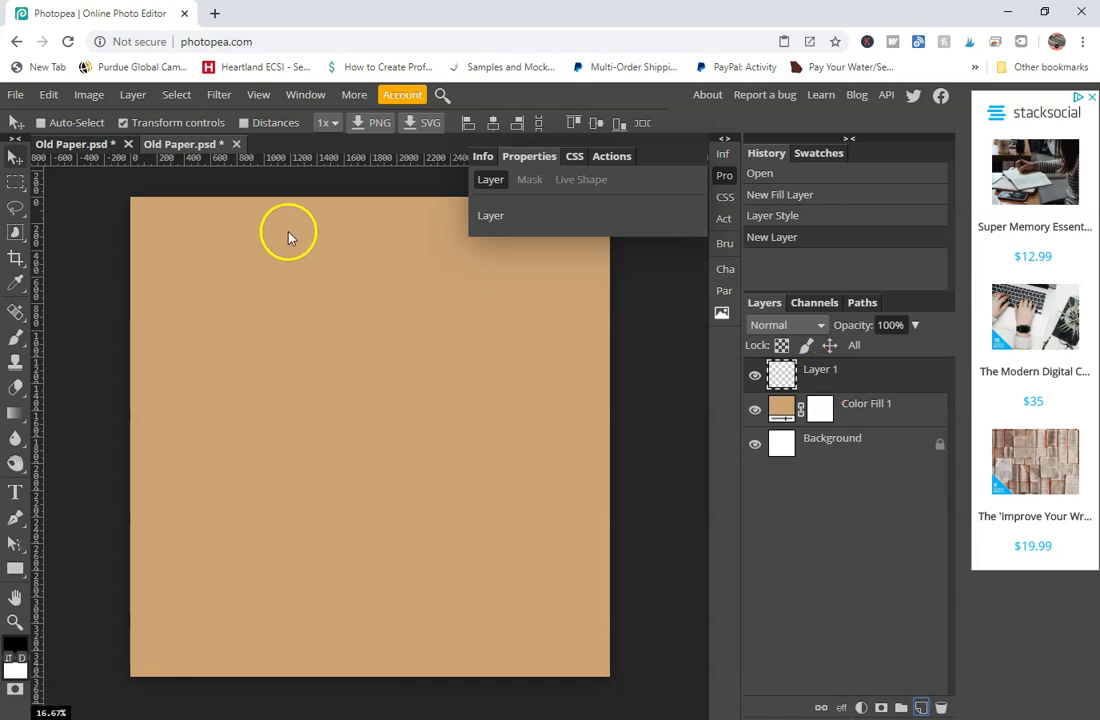
{"action": "left_click", "coordinate": [216, 96]}
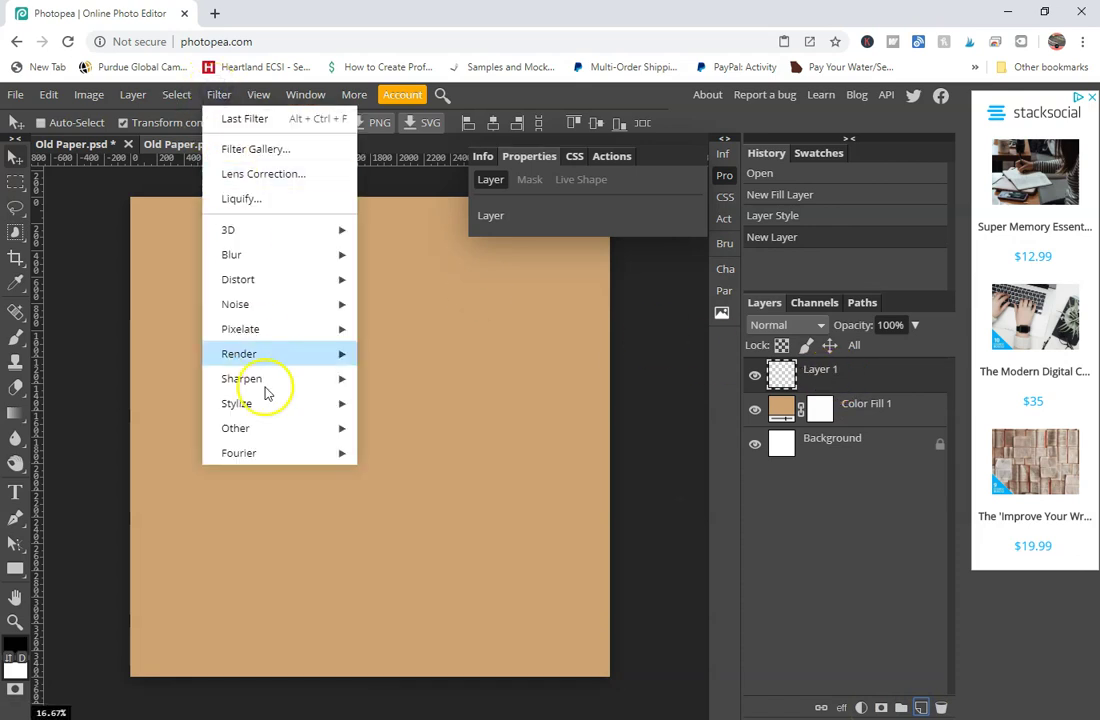
{"action": "mouse_move", "coordinate": [265, 364]}
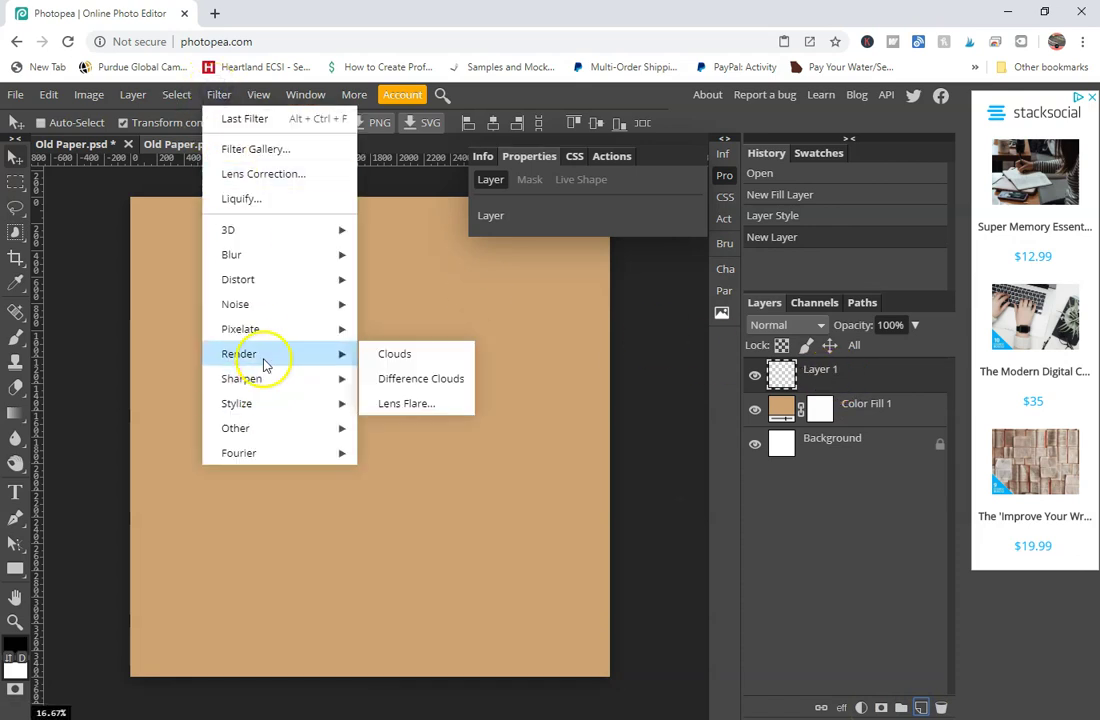
{"action": "left_click", "coordinate": [388, 356]}
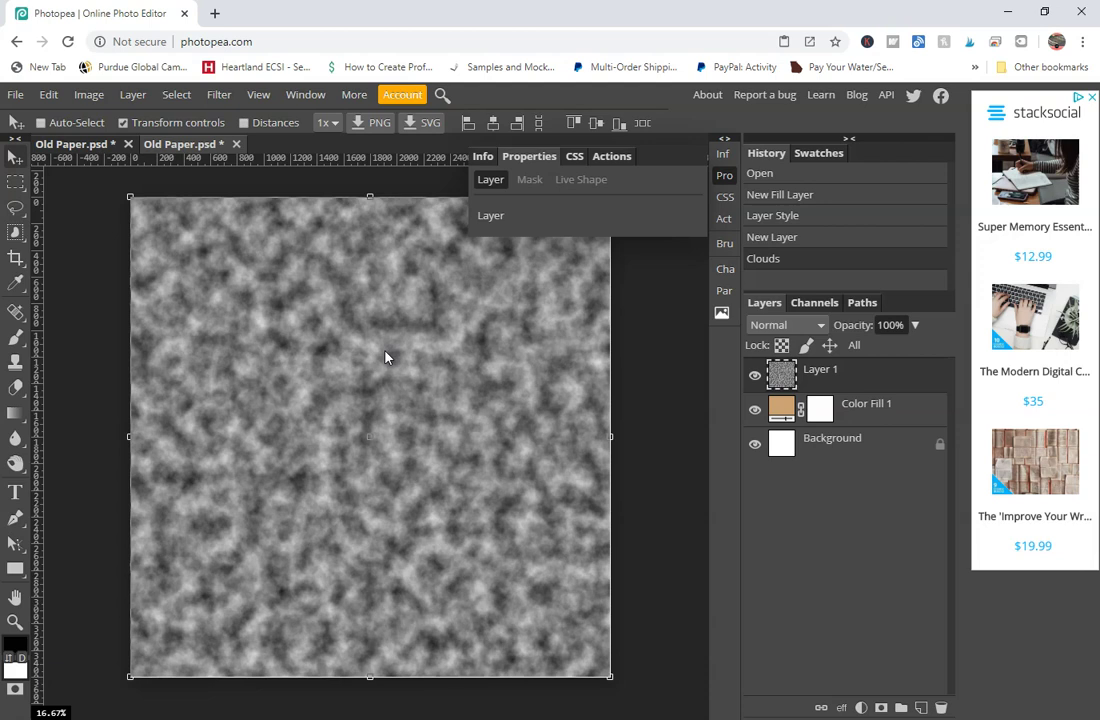
- Apply the Filter Gallery's Spatter effect to the clouds layer with spray radius 25 and smoothness 15
{"action": "left_click", "coordinate": [219, 95]}
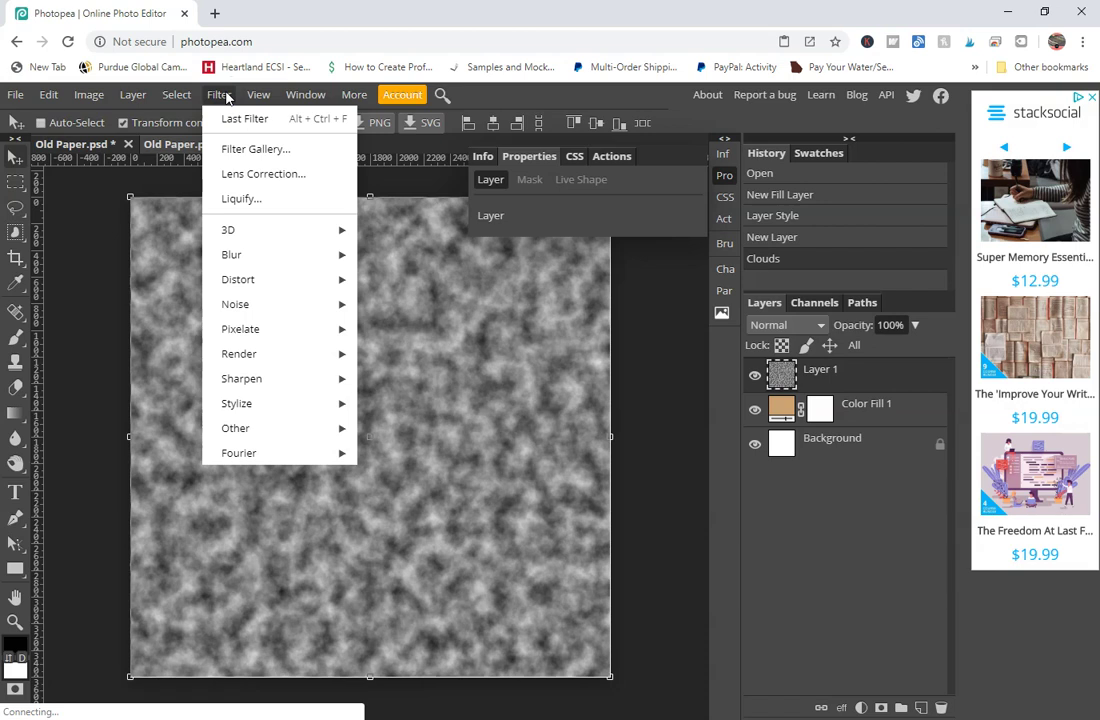
{"action": "left_click", "coordinate": [250, 151]}
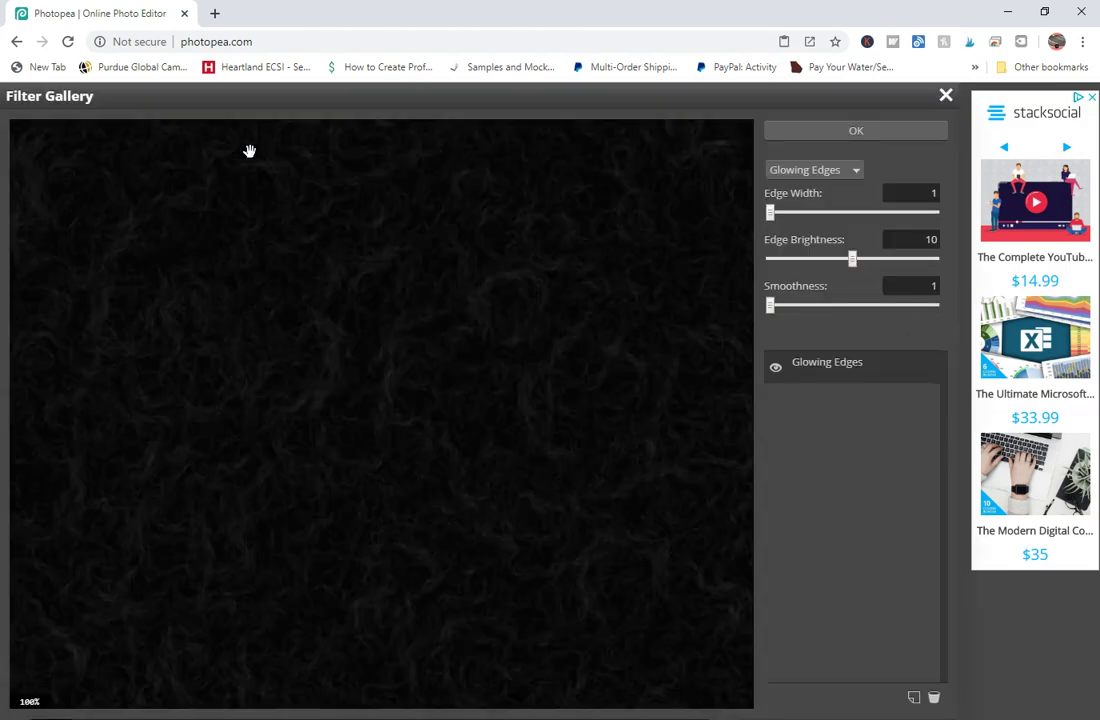
{"action": "left_click", "coordinate": [832, 172]}
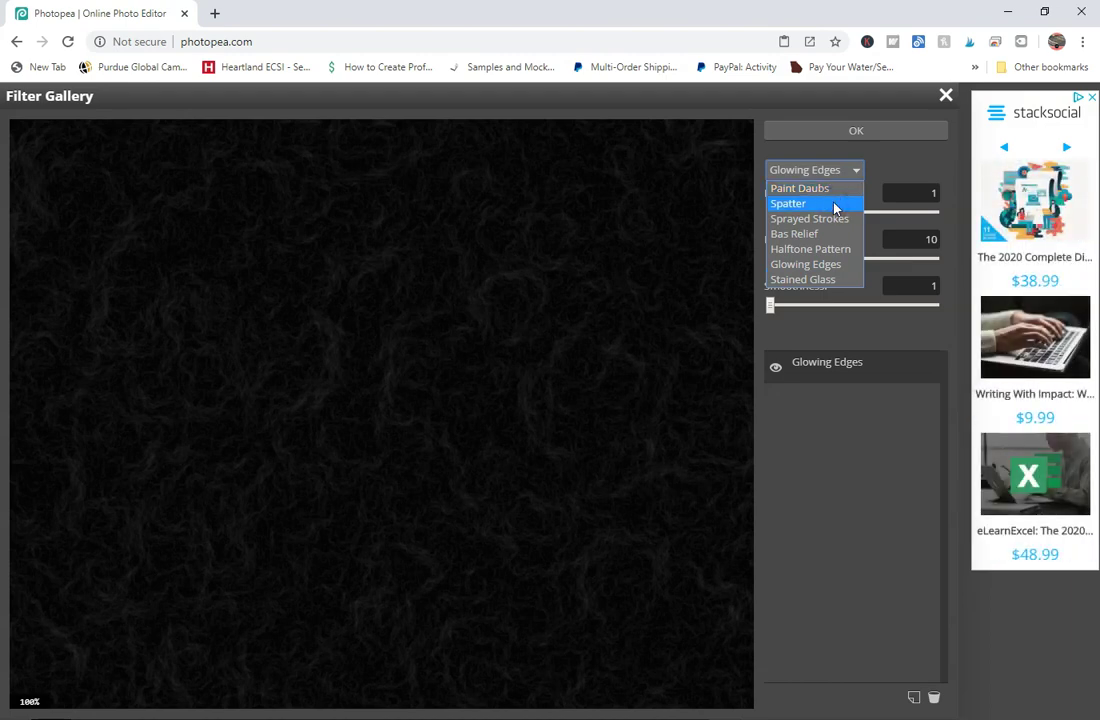
{"action": "left_click", "coordinate": [836, 205]}
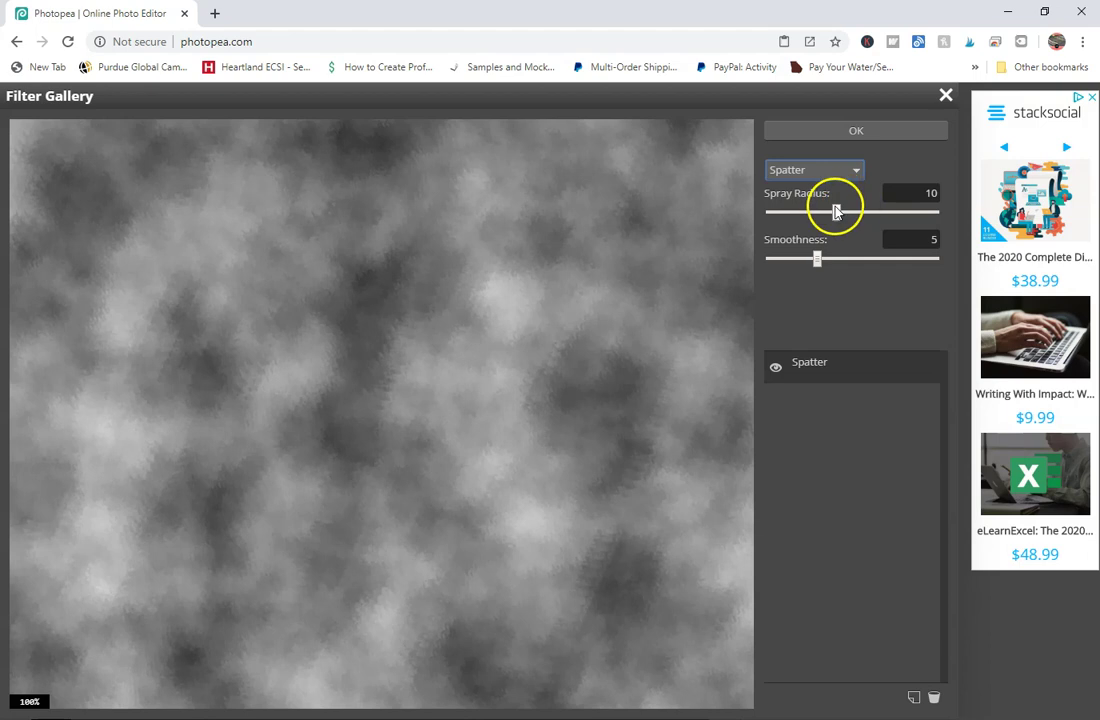
{"action": "double_click", "coordinate": [924, 193]}
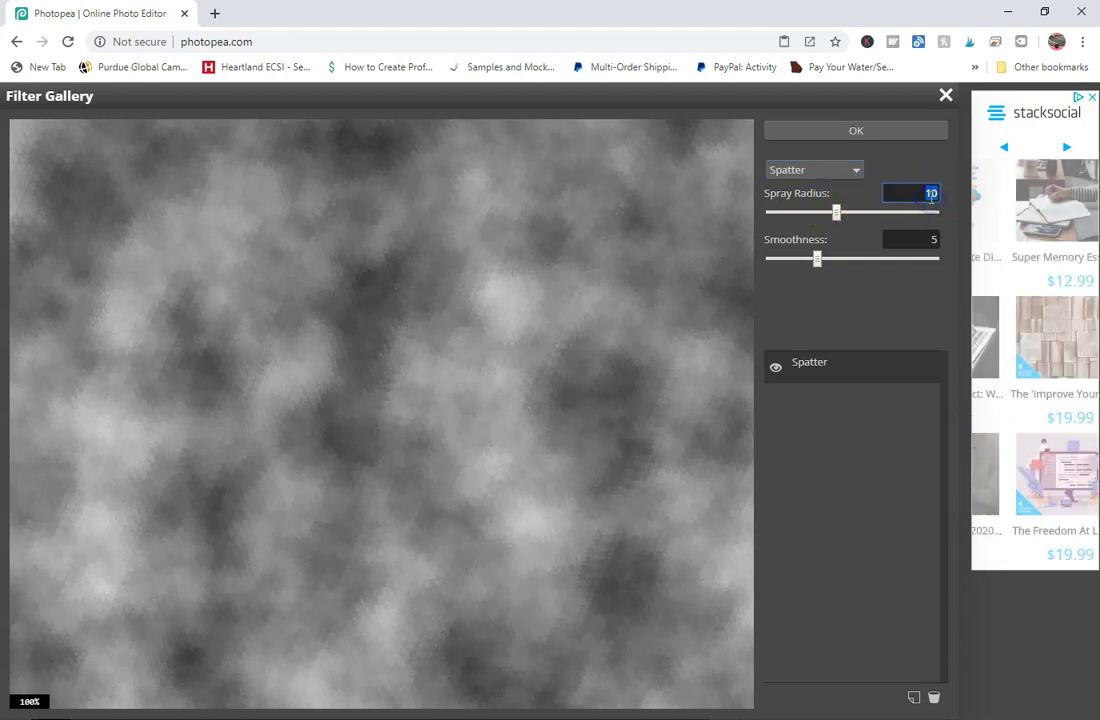
{"action": "type", "text": "25"}
{"action": "double_click", "coordinate": [933, 238]}
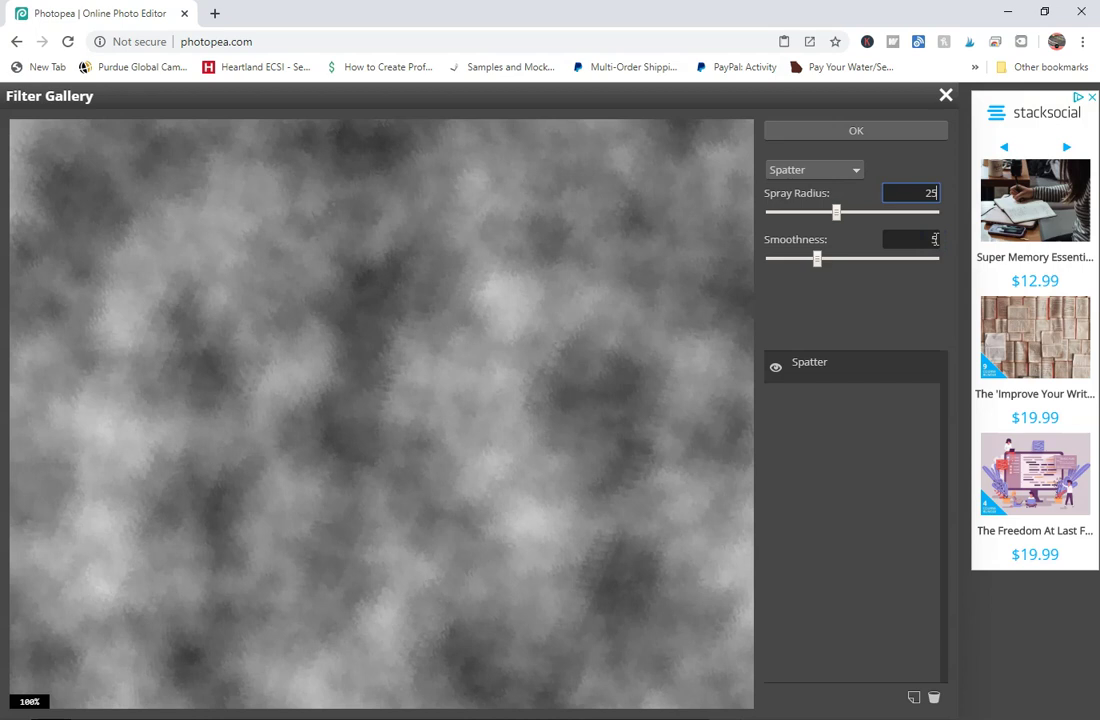
{"action": "double_click", "coordinate": [935, 239]}
{"action": "type", "text": "15"}
{"action": "left_click", "coordinate": [921, 196]}
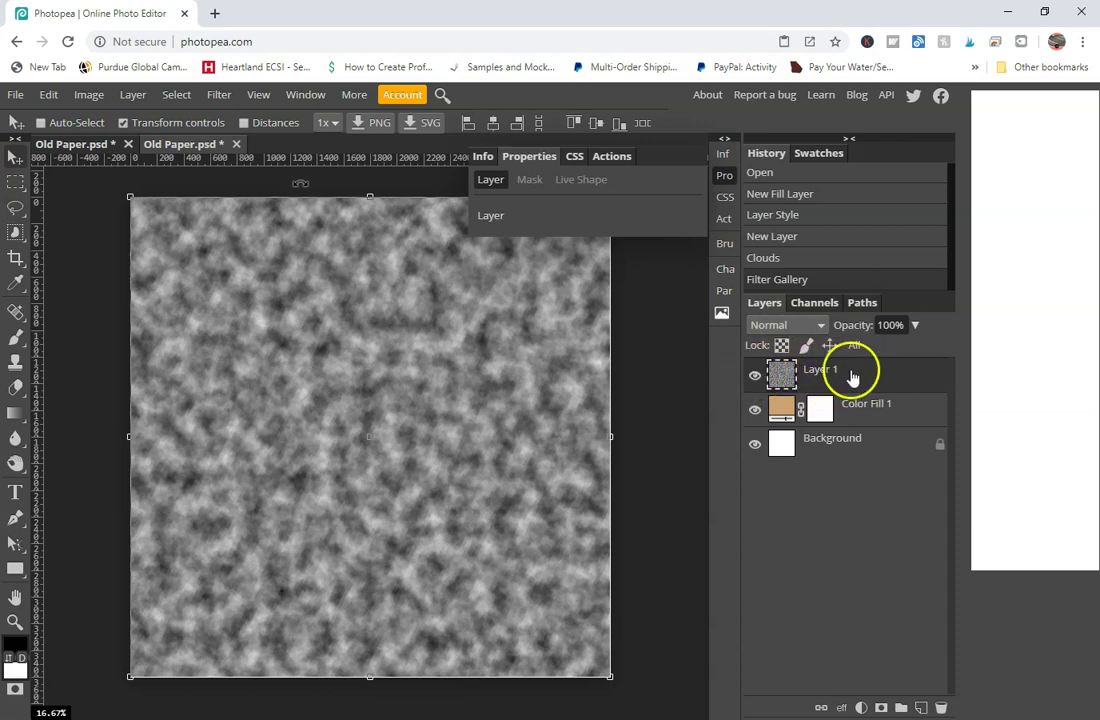
- Set the clouds layer's blend mode to Overlay and its opacity to 20%
{"action": "left_click", "coordinate": [795, 327]}
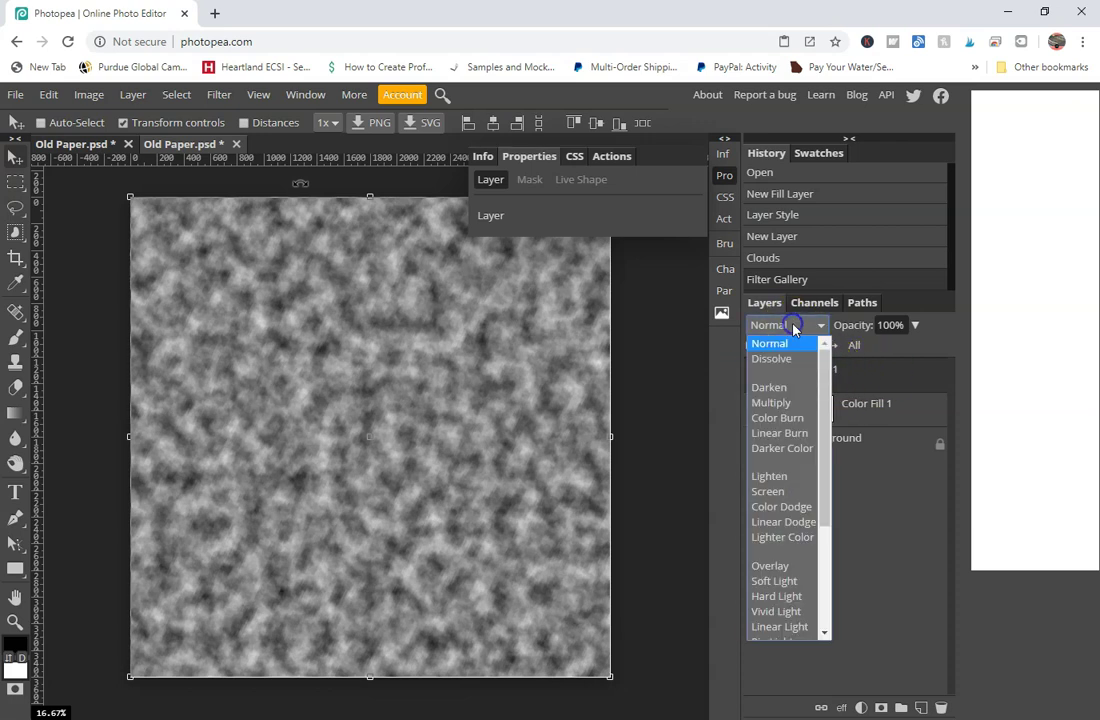
{"action": "left_click", "coordinate": [780, 567]}
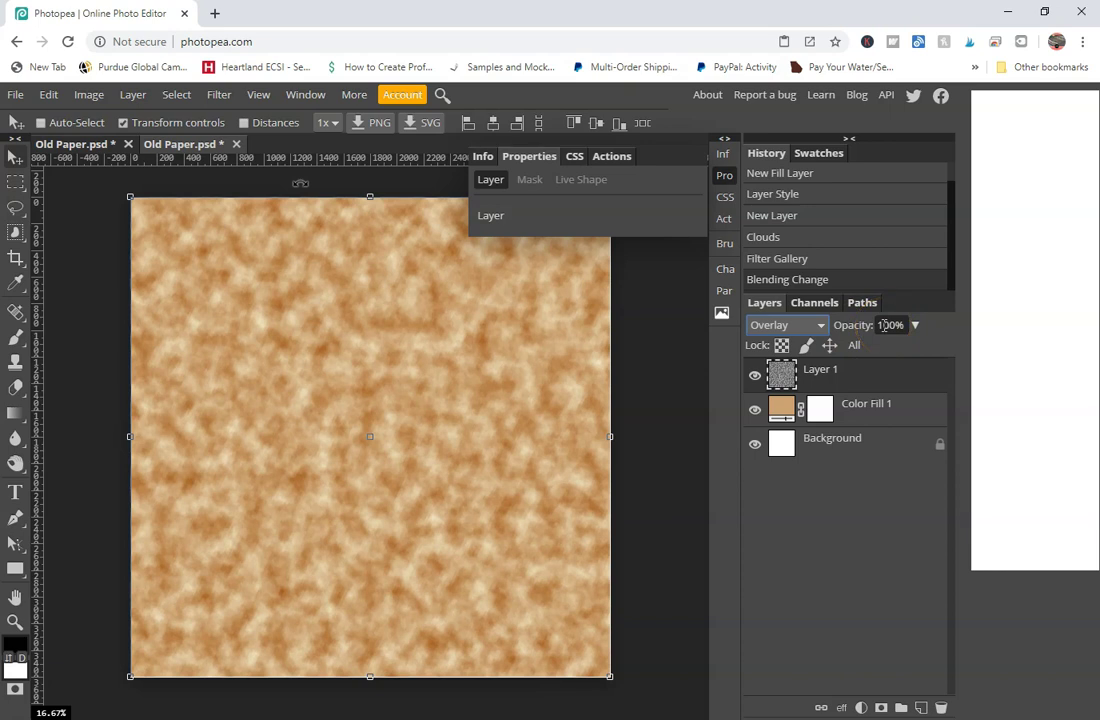
{"action": "double_click", "coordinate": [885, 325]}
{"action": "type", "text": "20"}
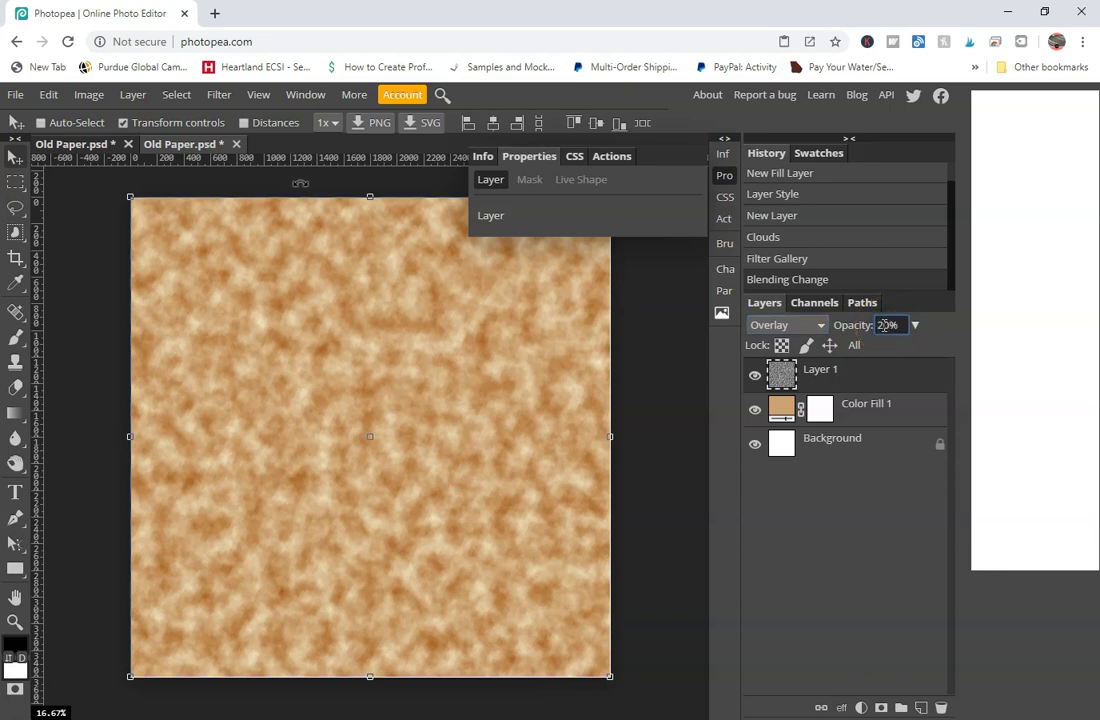
{"action": "left_click", "coordinate": [871, 354]}
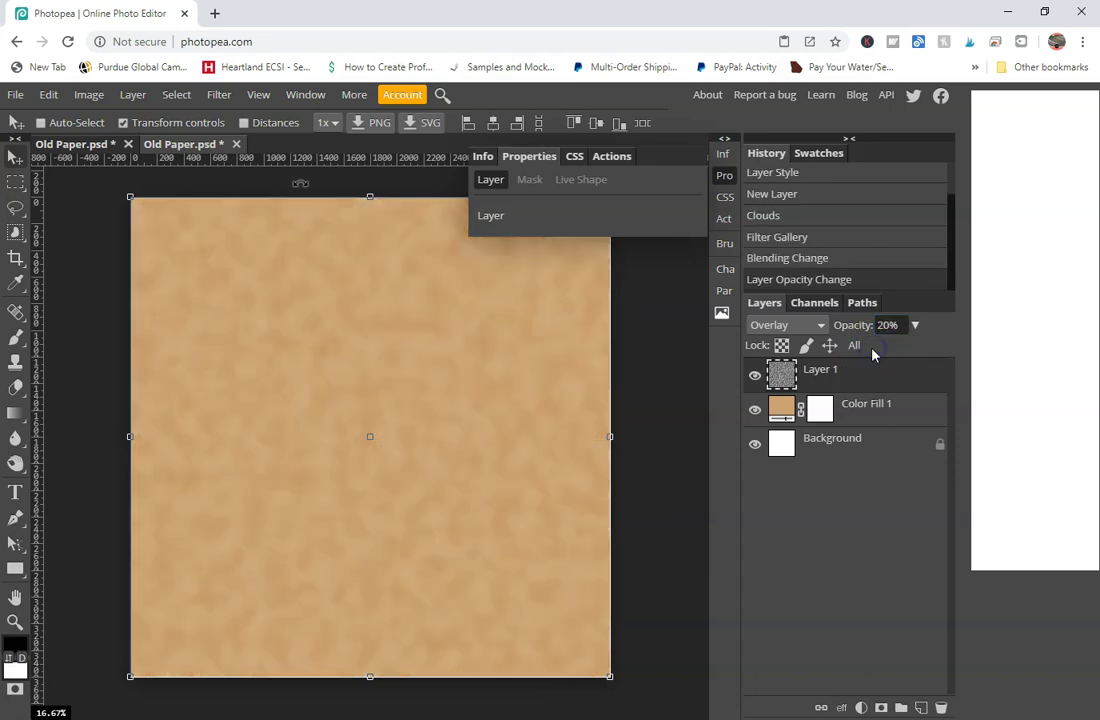
{"action": "left_click", "coordinate": [865, 369]}
{"action": "left_click", "coordinate": [855, 346]}
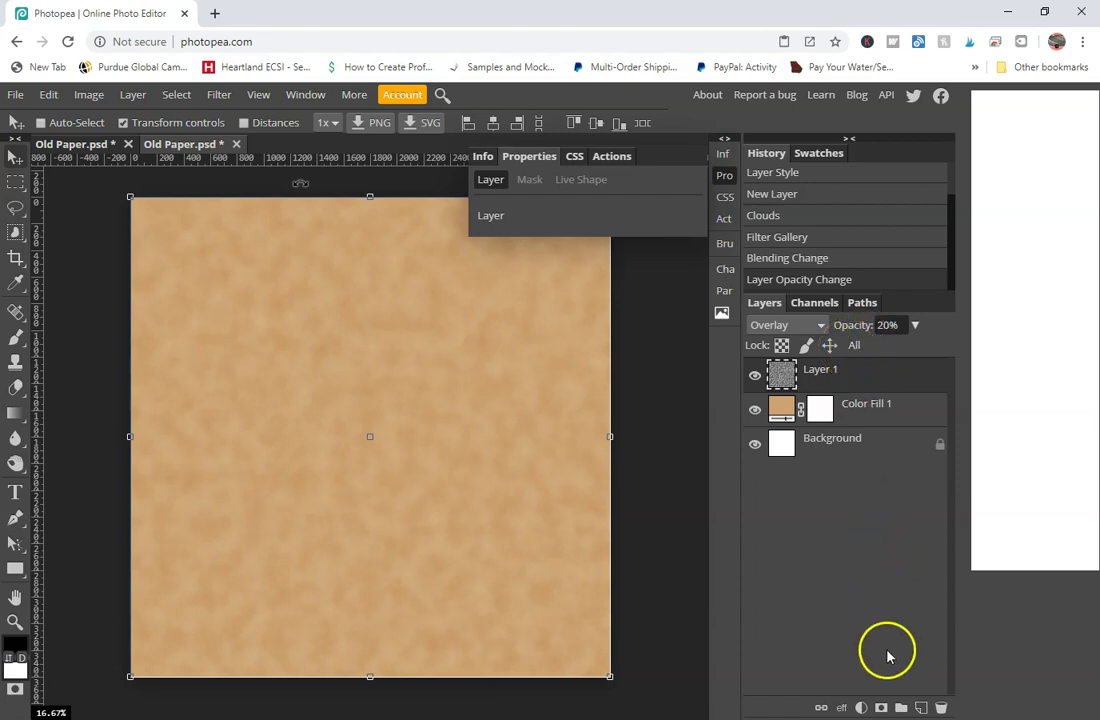
- Add another new layer above Layer 1 and render Clouds on it
{"action": "left_click", "coordinate": [921, 707]}
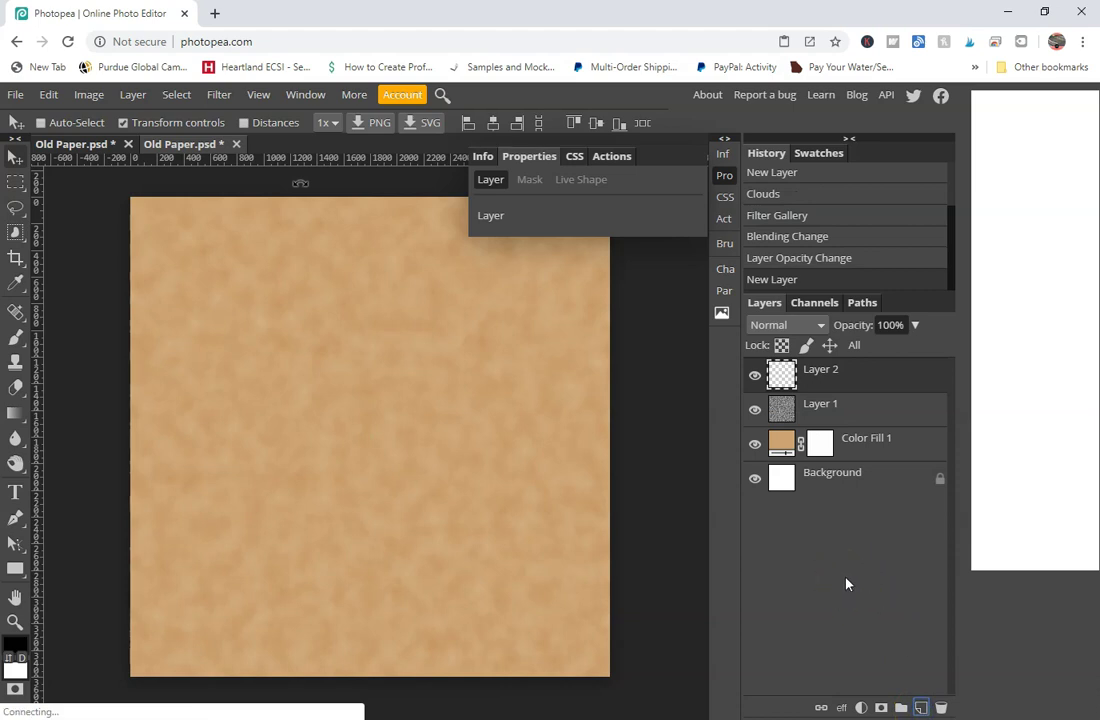
{"action": "left_click_drag", "start_coordinate": [846, 584], "coordinate": [772, 539]}
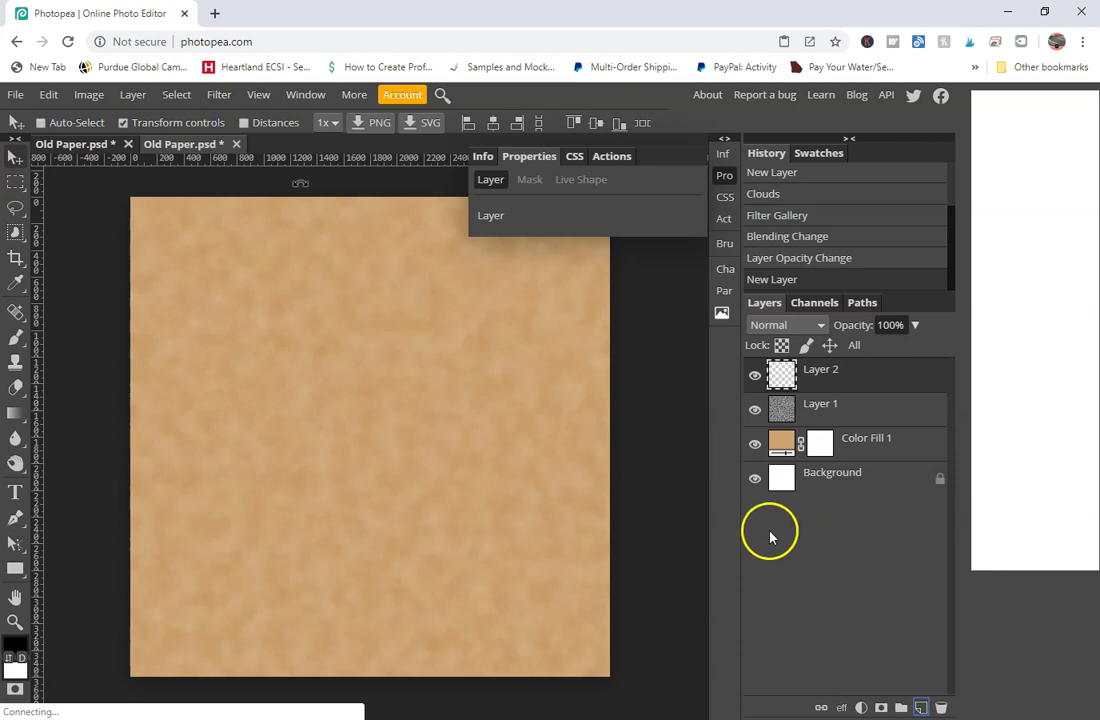
{"action": "left_click", "coordinate": [218, 95]}
{"action": "mouse_move", "coordinate": [274, 358]}
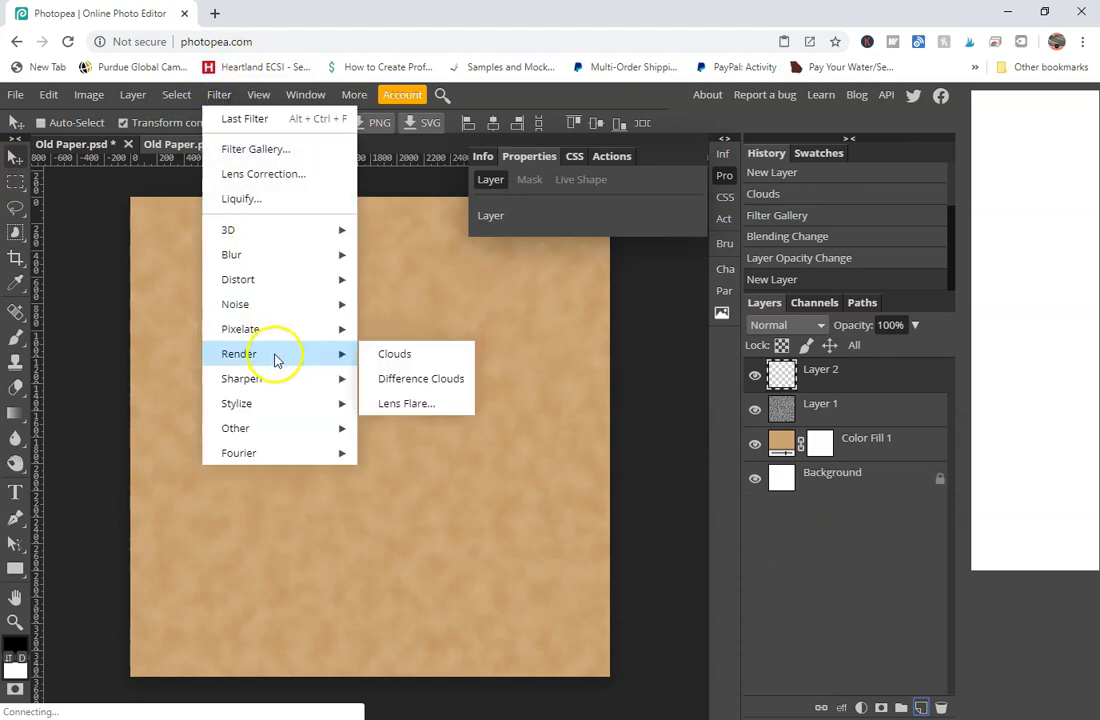
{"action": "left_click", "coordinate": [395, 354]}
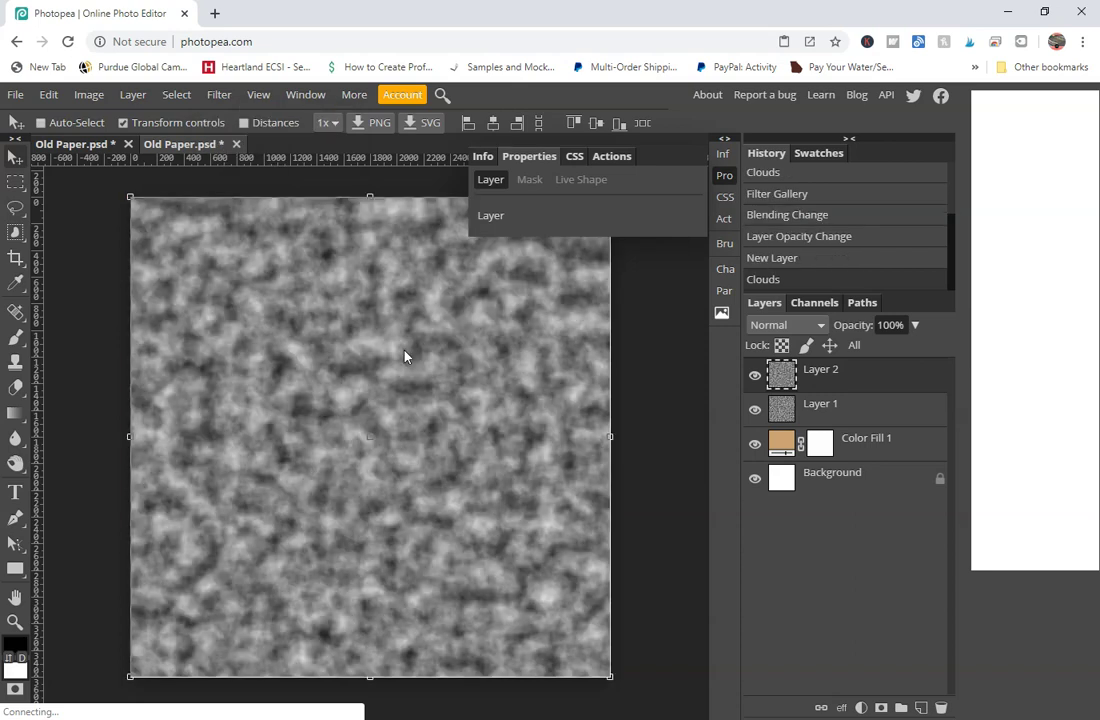
- Vectorize the new clouds layer with Vectorize Bitmap, using 4 colors with noise reduction and segmentizing enabled
{"action": "left_click", "coordinate": [363, 336]}
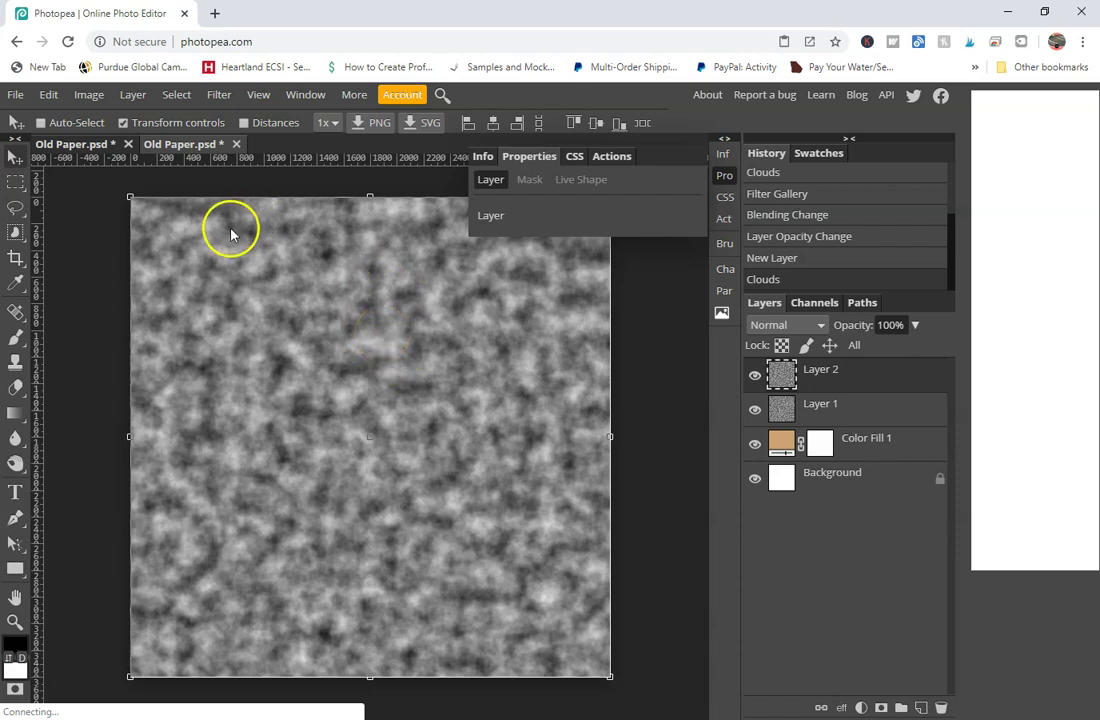
{"action": "left_click", "coordinate": [81, 98]}
{"action": "left_click", "coordinate": [143, 224]}
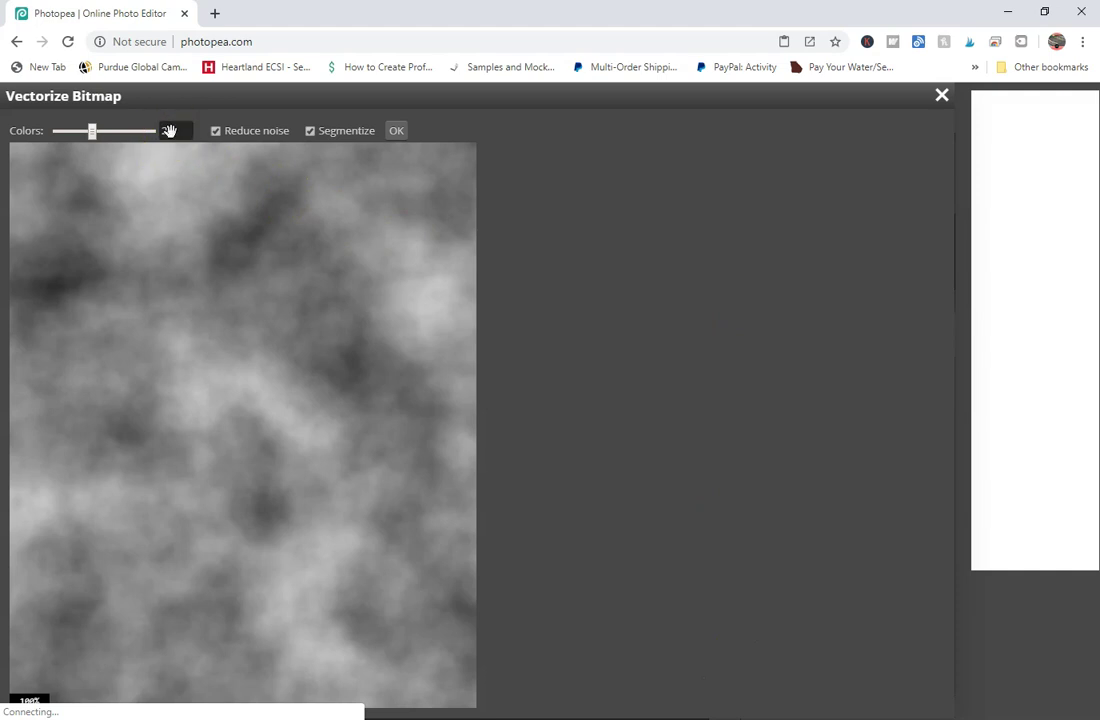
{"action": "left_click", "coordinate": [651, 288]}
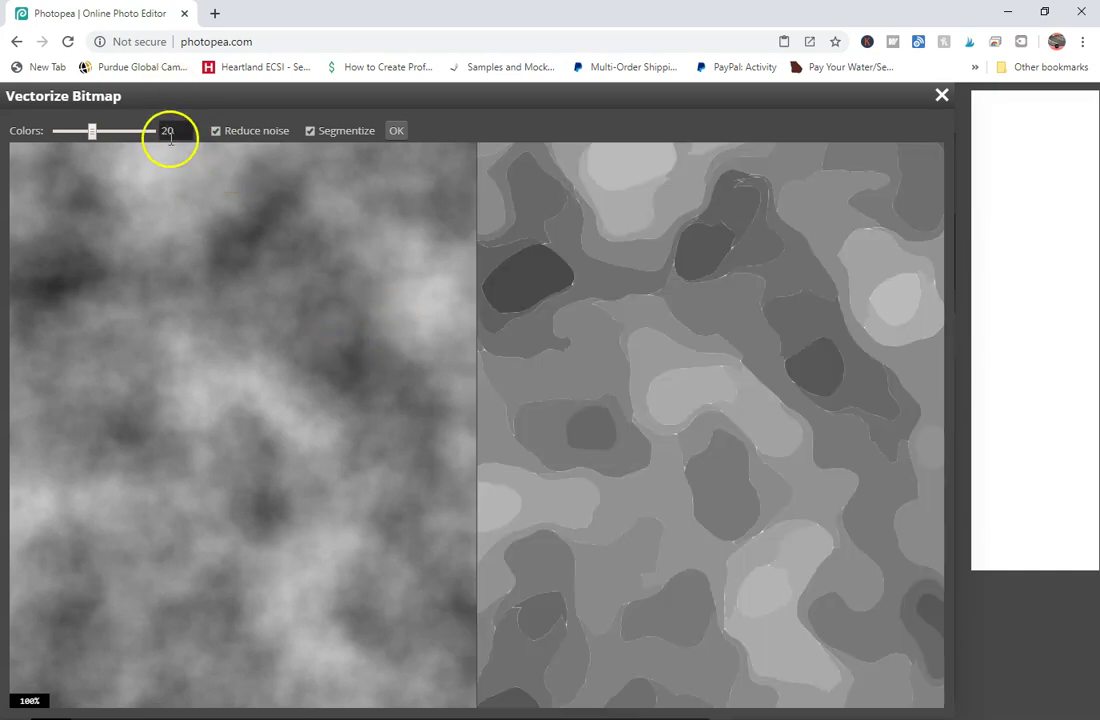
{"action": "left_click", "coordinate": [171, 133]}
{"action": "double_click", "coordinate": [168, 131]}
{"action": "type", "text": "4"}
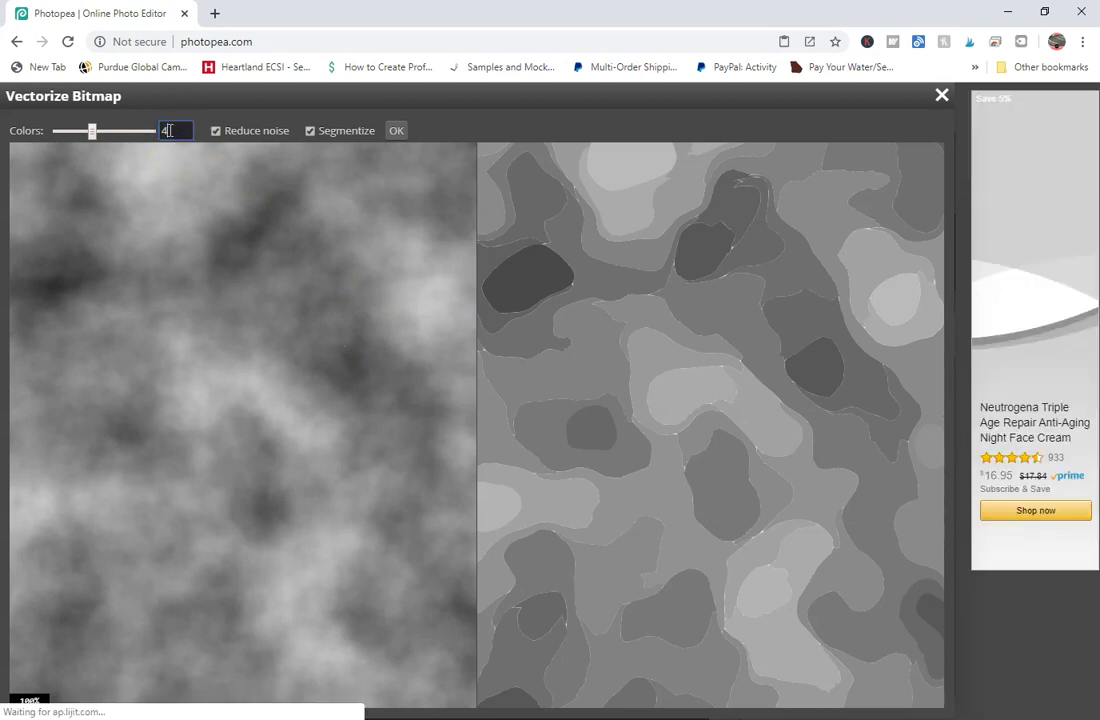
{"action": "left_click", "coordinate": [556, 305]}
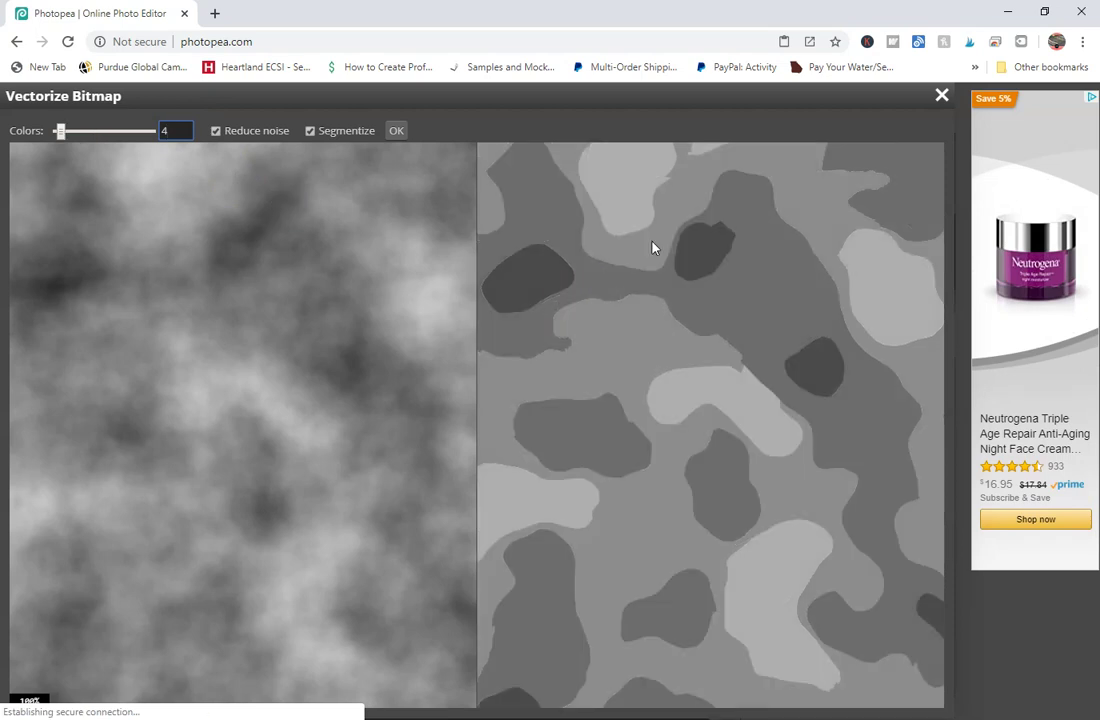
{"action": "left_click_drag", "start_coordinate": [653, 248], "coordinate": [520, 248]}
{"action": "left_click", "coordinate": [396, 131]}
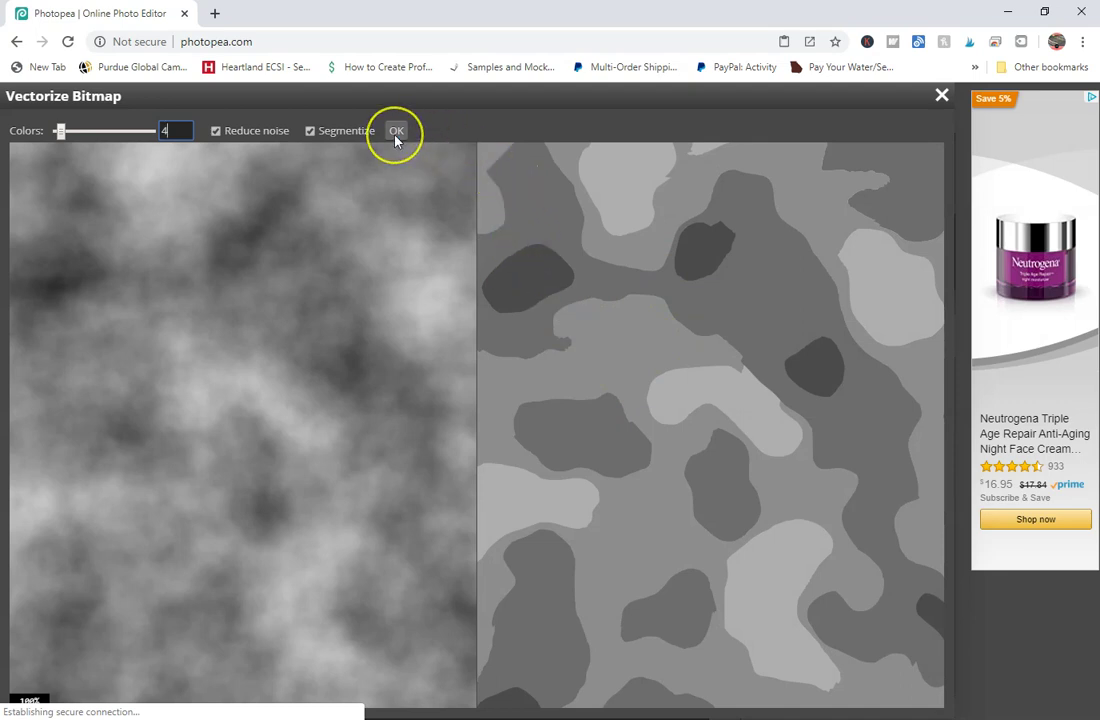
{"action": "left_click", "coordinate": [396, 133]}
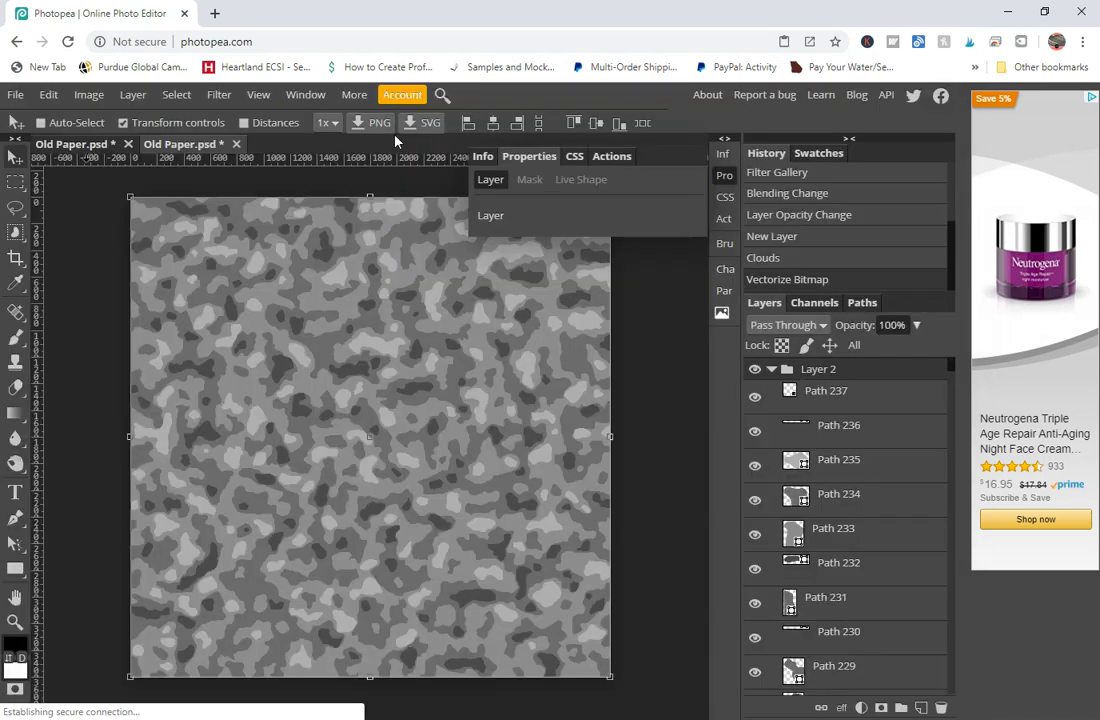
- Set the vectorized Layer 2 group's blend mode to Overlay and its opacity to 12%
{"action": "left_click", "coordinate": [833, 373]}
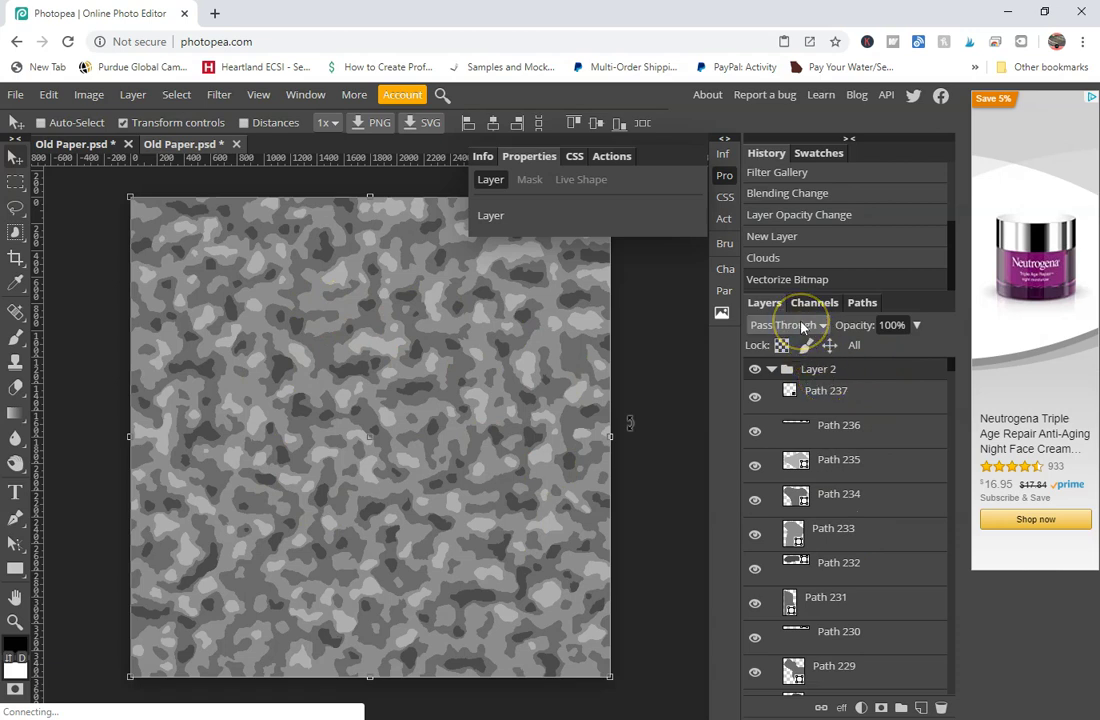
{"action": "left_click", "coordinate": [801, 327]}
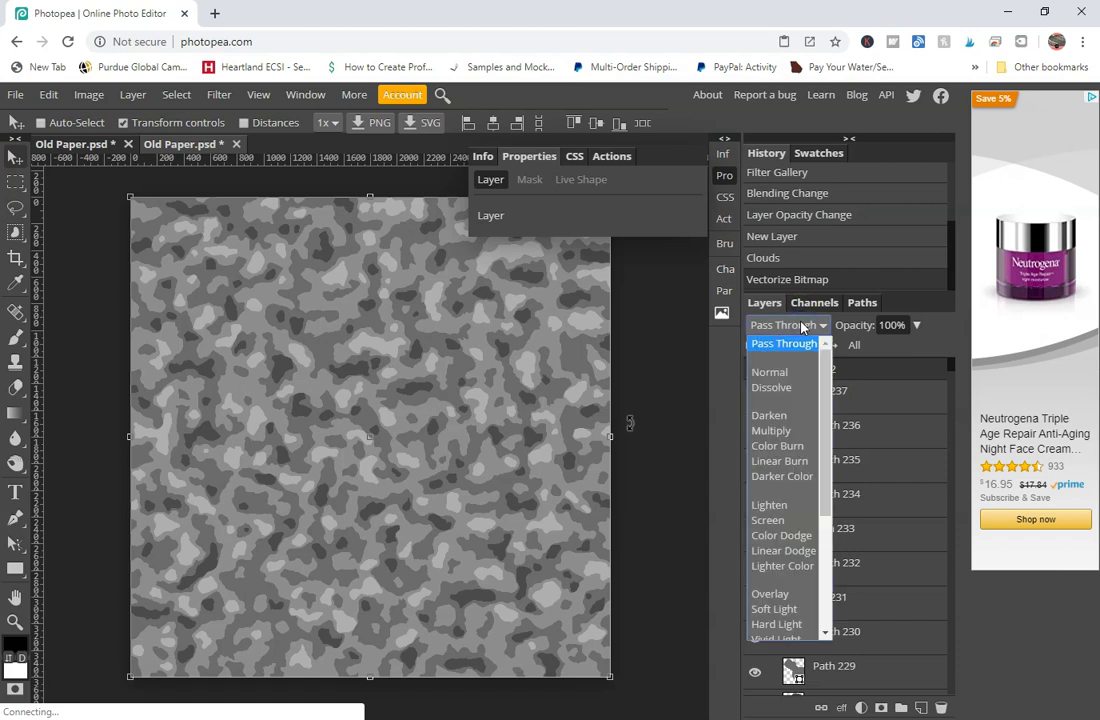
{"action": "left_click", "coordinate": [790, 596]}
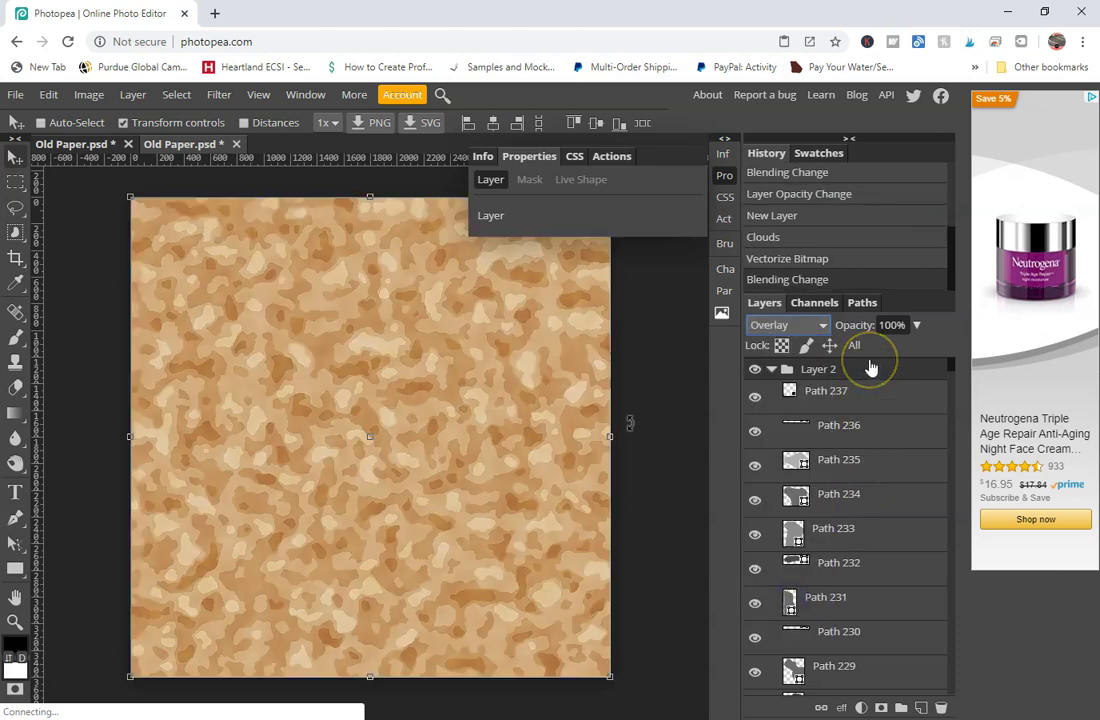
{"action": "left_click", "coordinate": [890, 325]}
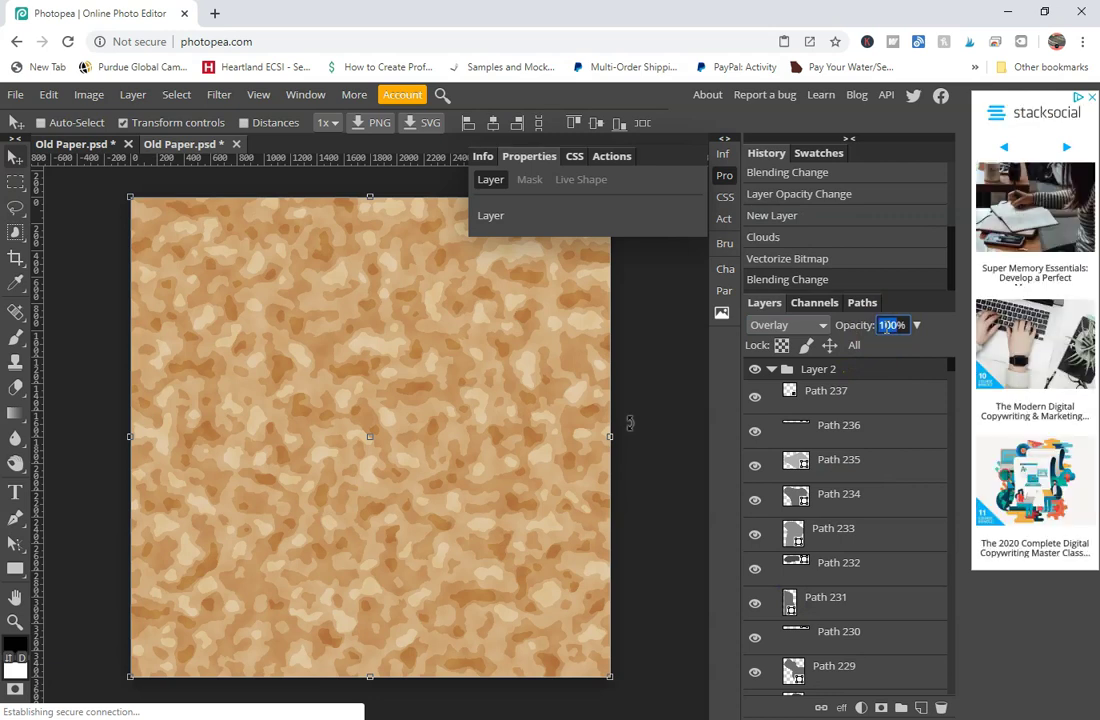
{"action": "type", "text": "12"}
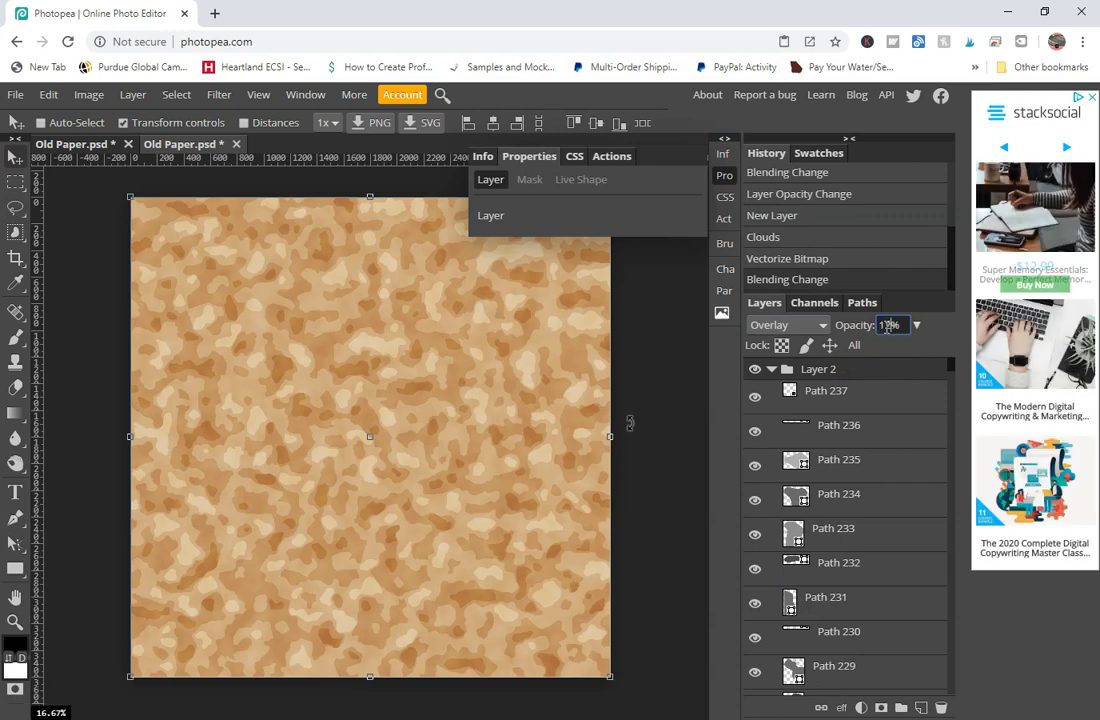
{"action": "key", "text": "Return"}
{"action": "left_click", "coordinate": [887, 327]}
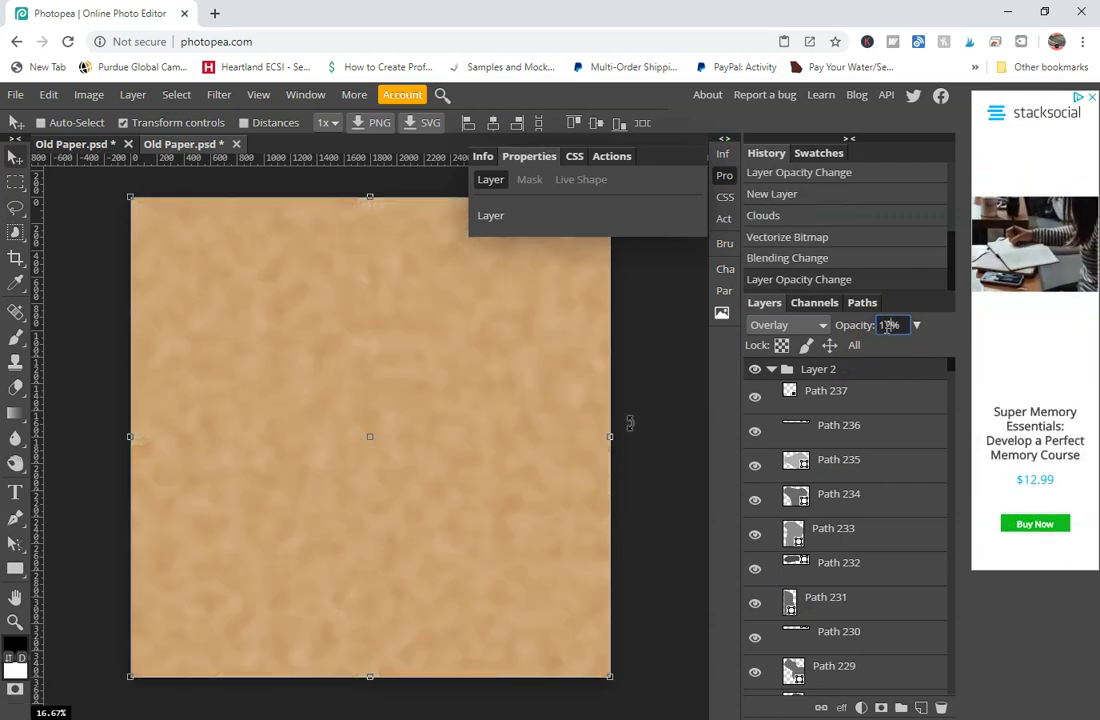
{"action": "type", "text": "10"}
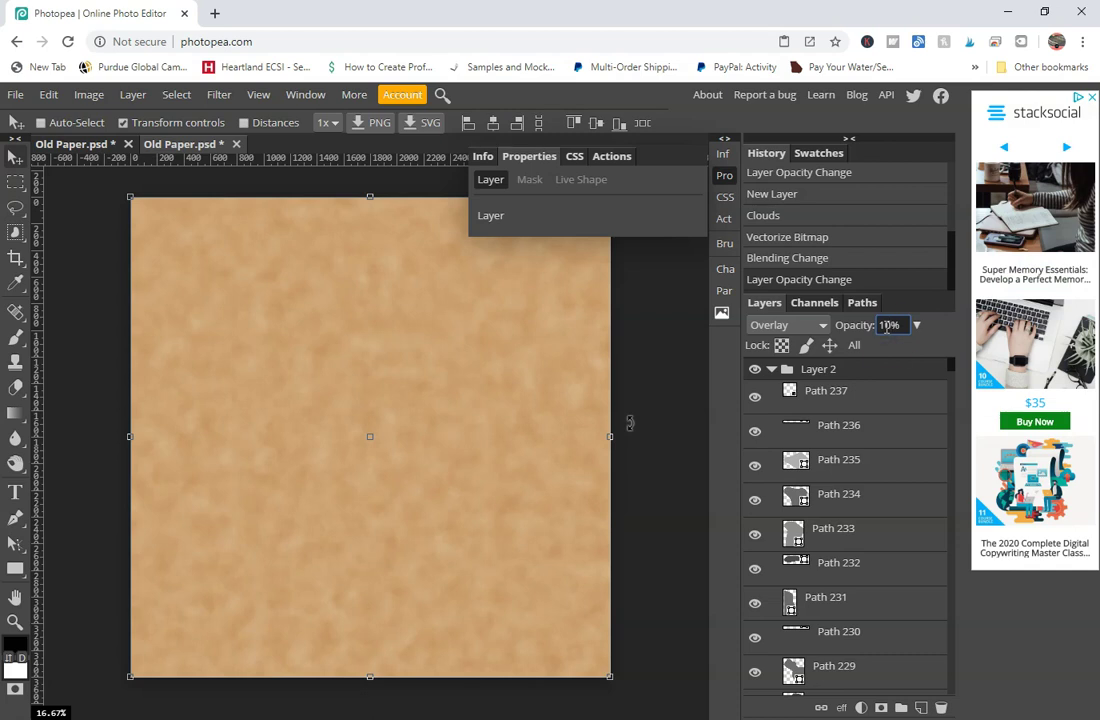
{"action": "left_click", "coordinate": [887, 327]}
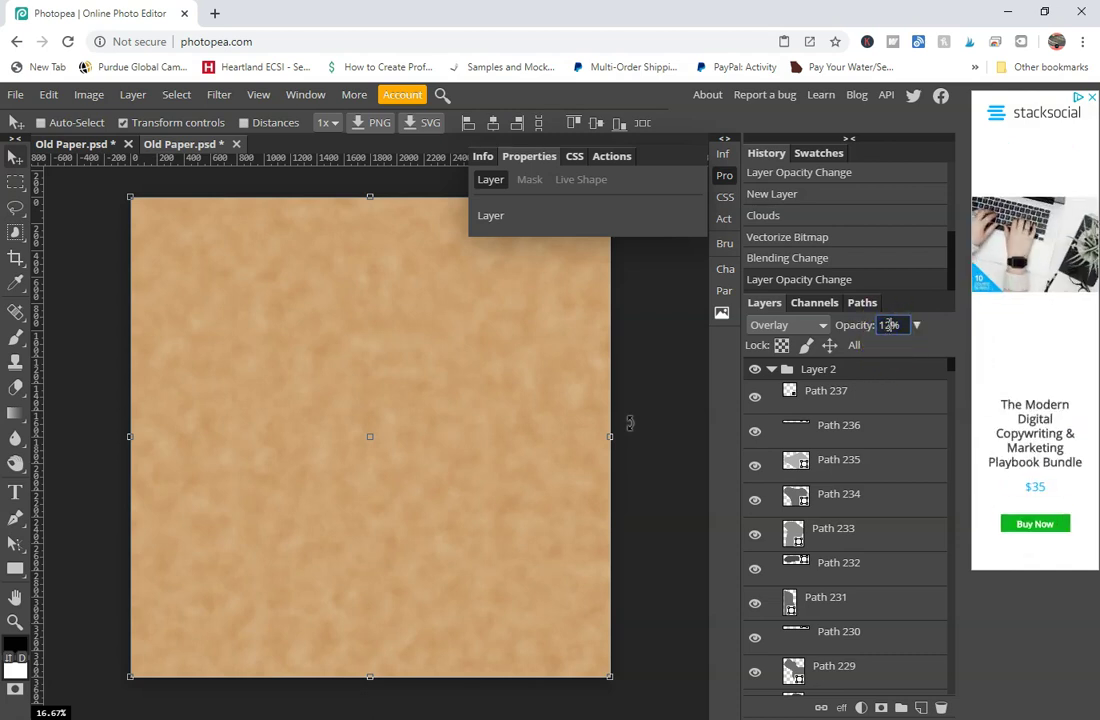
{"action": "left_click", "coordinate": [884, 345]}
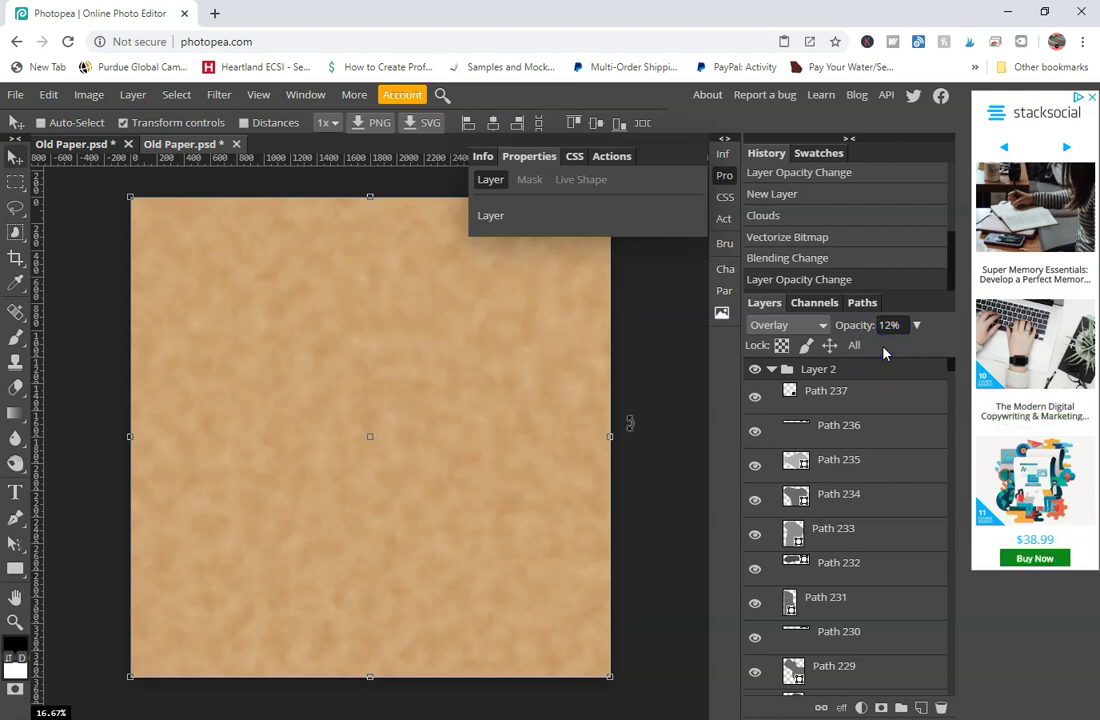
- Collapse the Layer 2 group and delete the white Background layer
{"action": "left_click_drag", "start_coordinate": [884, 349], "coordinate": [780, 382]}
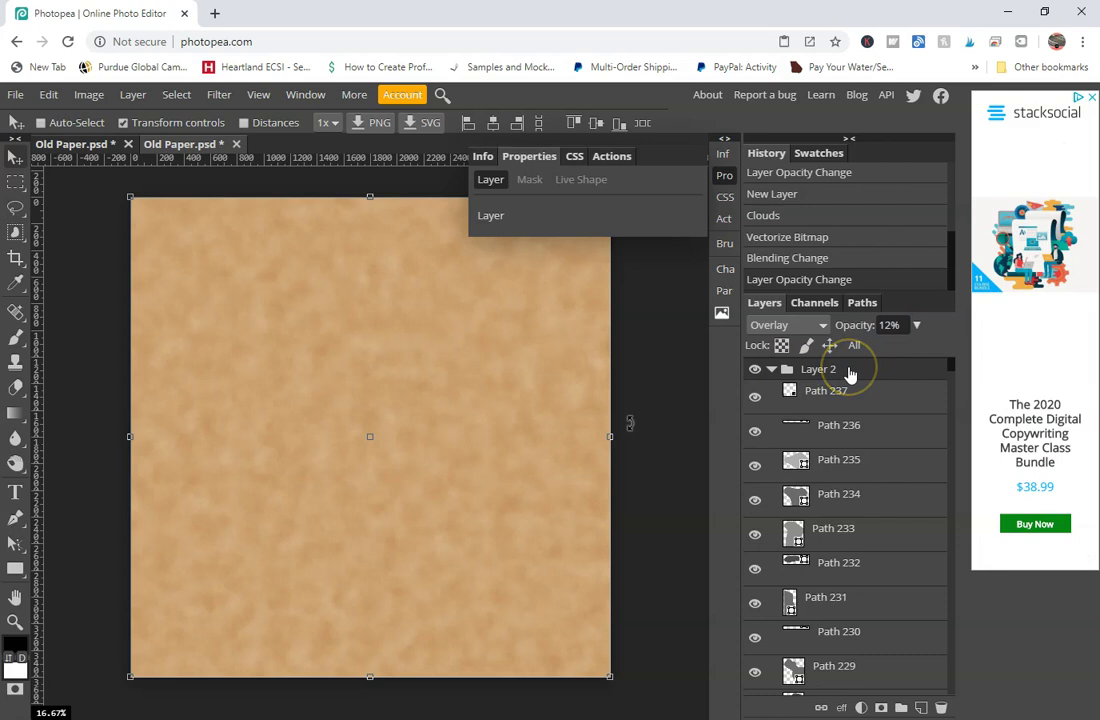
{"action": "left_click", "coordinate": [772, 369]}
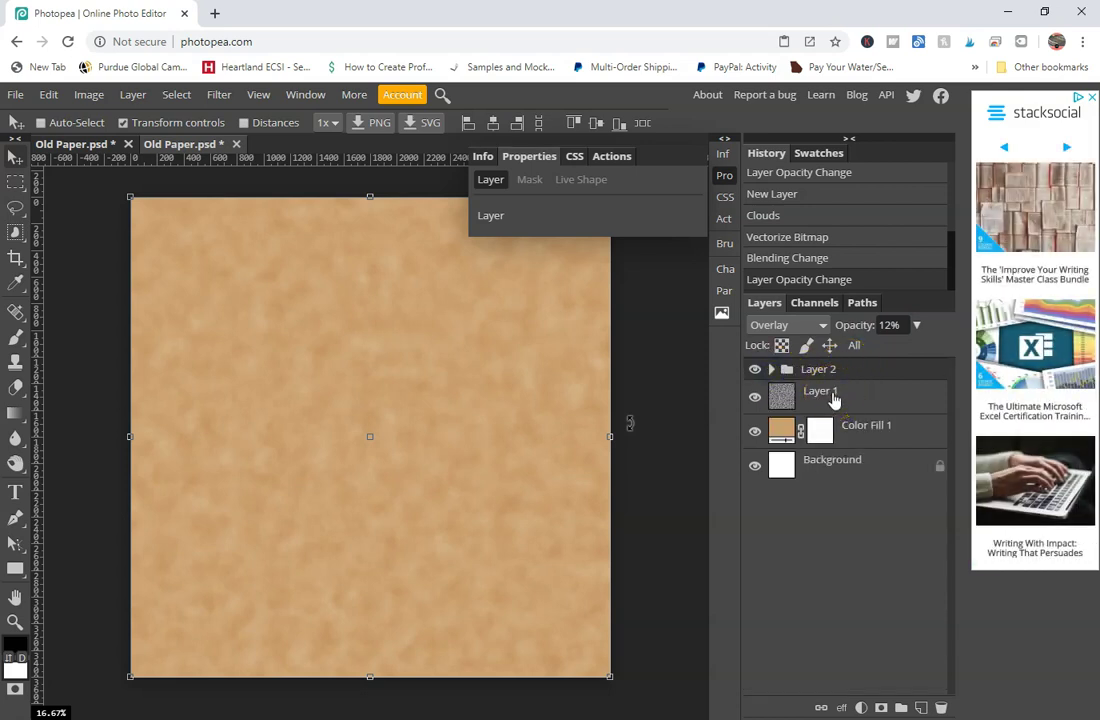
{"action": "left_click", "coordinate": [938, 466]}
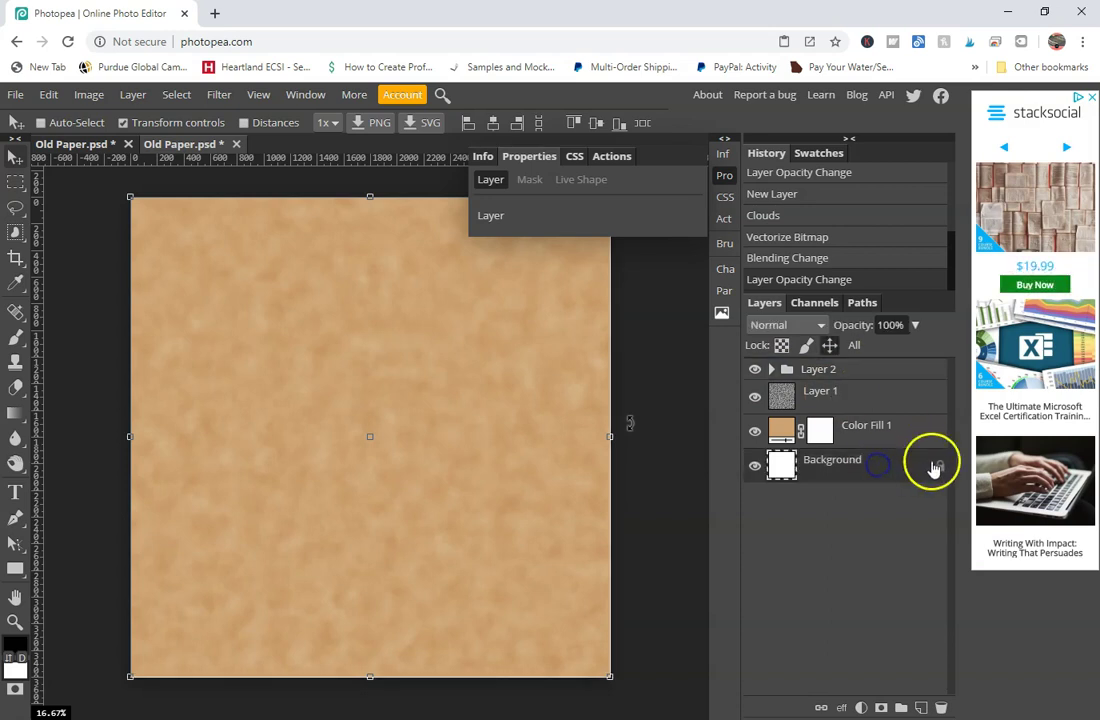
{"action": "right_click", "coordinate": [852, 468]}
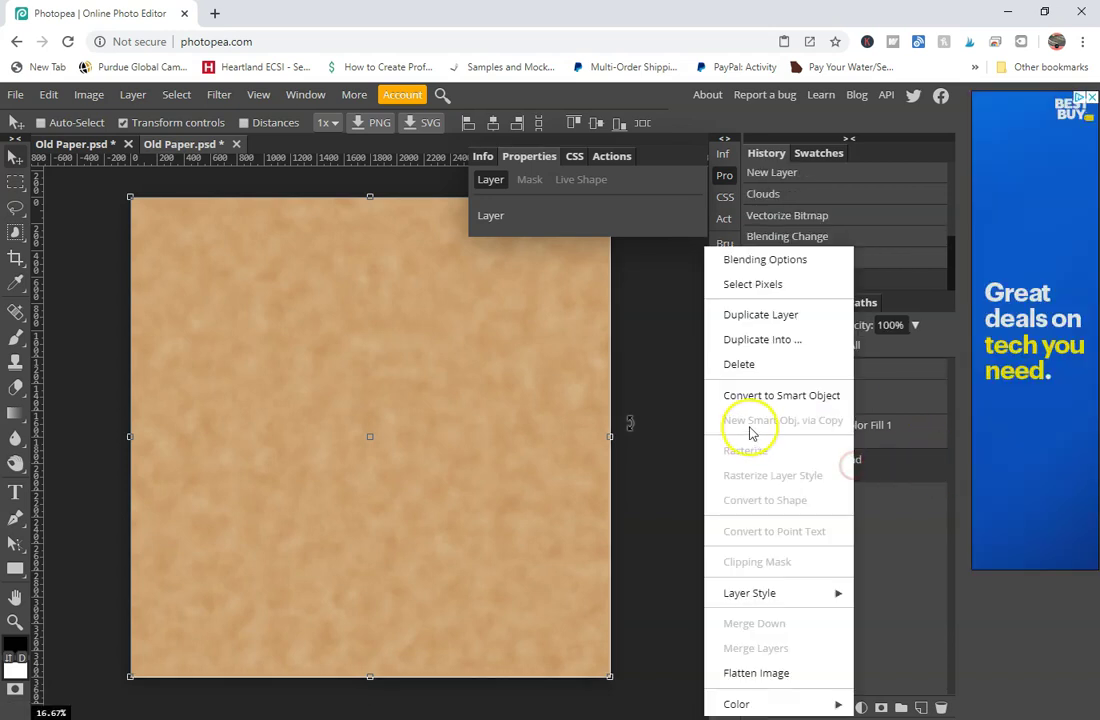
{"action": "left_click", "coordinate": [754, 363]}
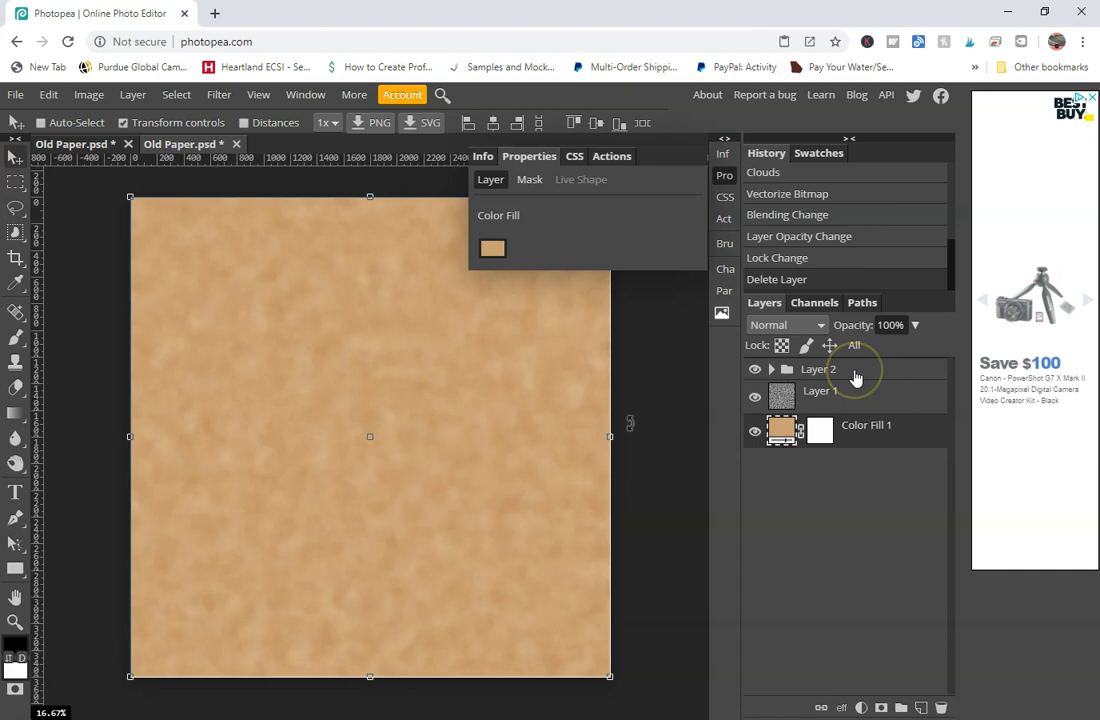
- Merge the Layer 2 group, Layer 1 and Color Fill 1 into a single layer
{"action": "left_click", "coordinate": [135, 96]}
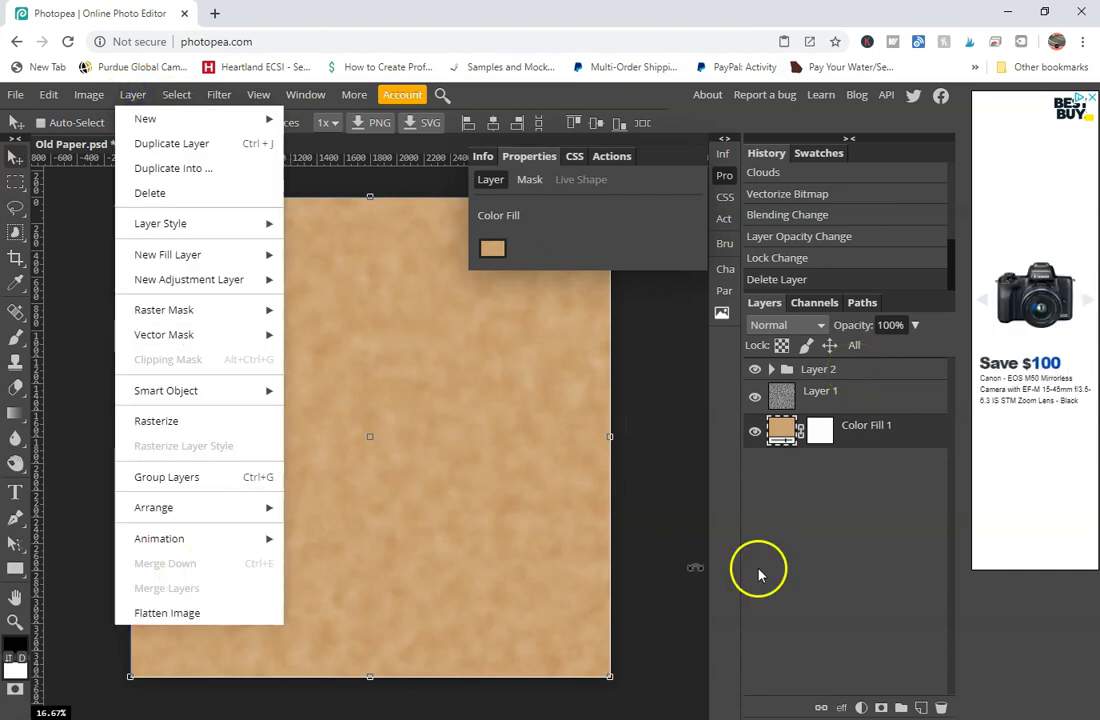
{"action": "left_click", "coordinate": [836, 527]}
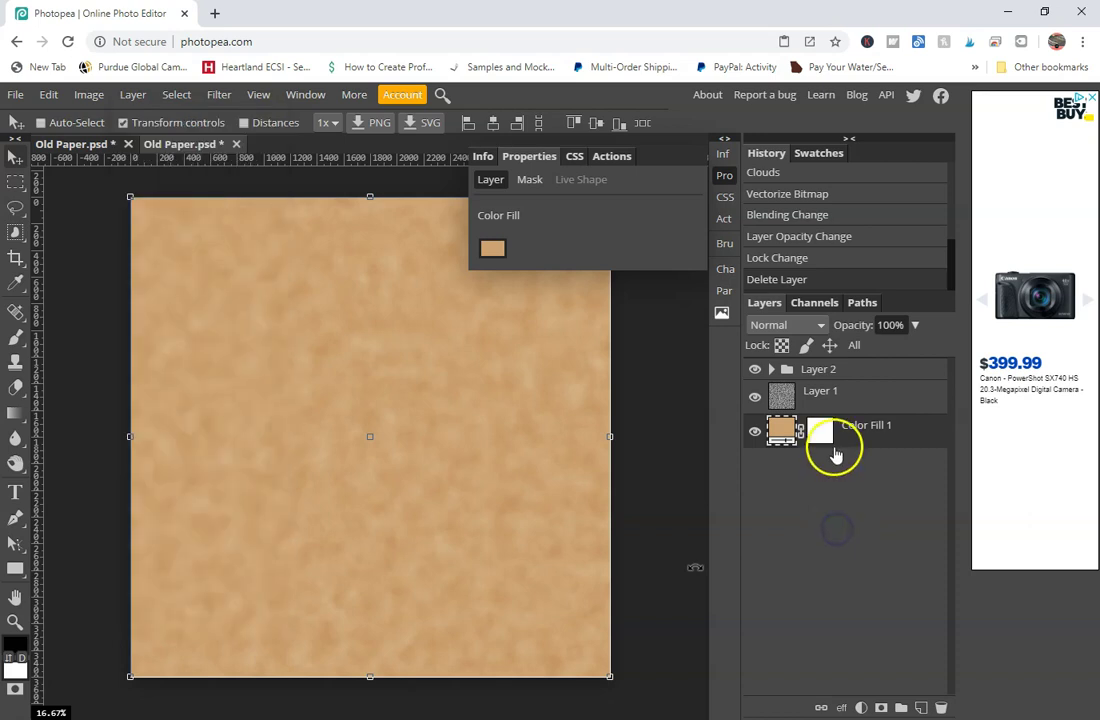
{"action": "left_click_drag", "start_coordinate": [820, 398], "coordinate": [805, 380]}
{"action": "right_click", "coordinate": [803, 378]}
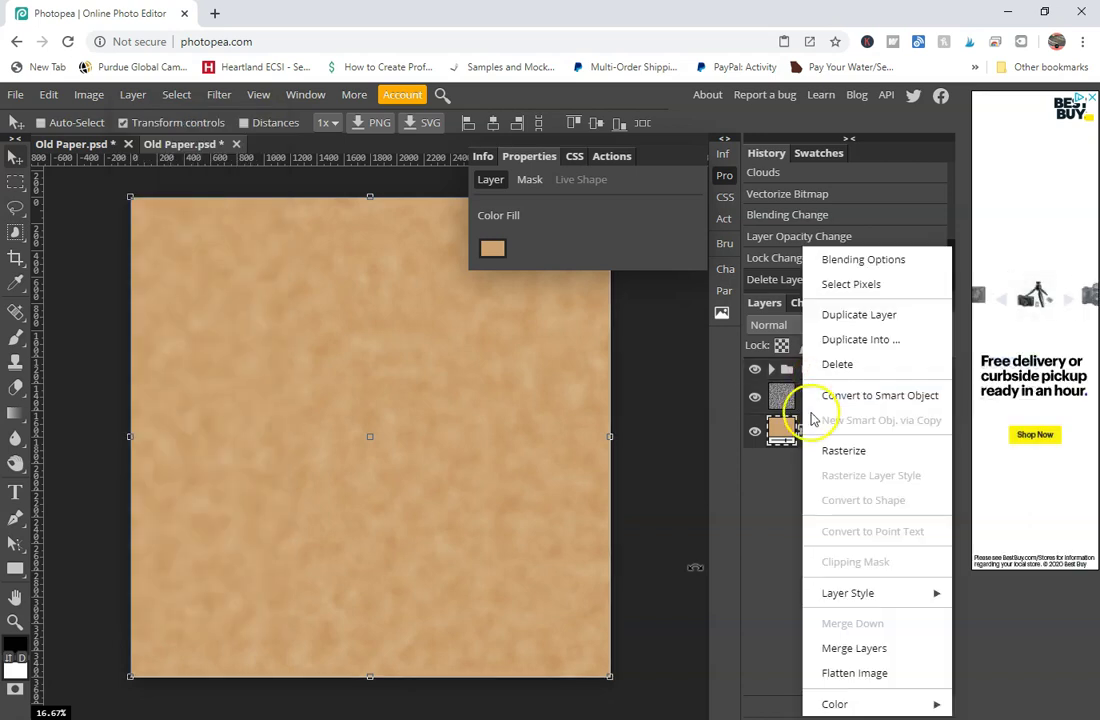
{"action": "left_click", "coordinate": [858, 623]}
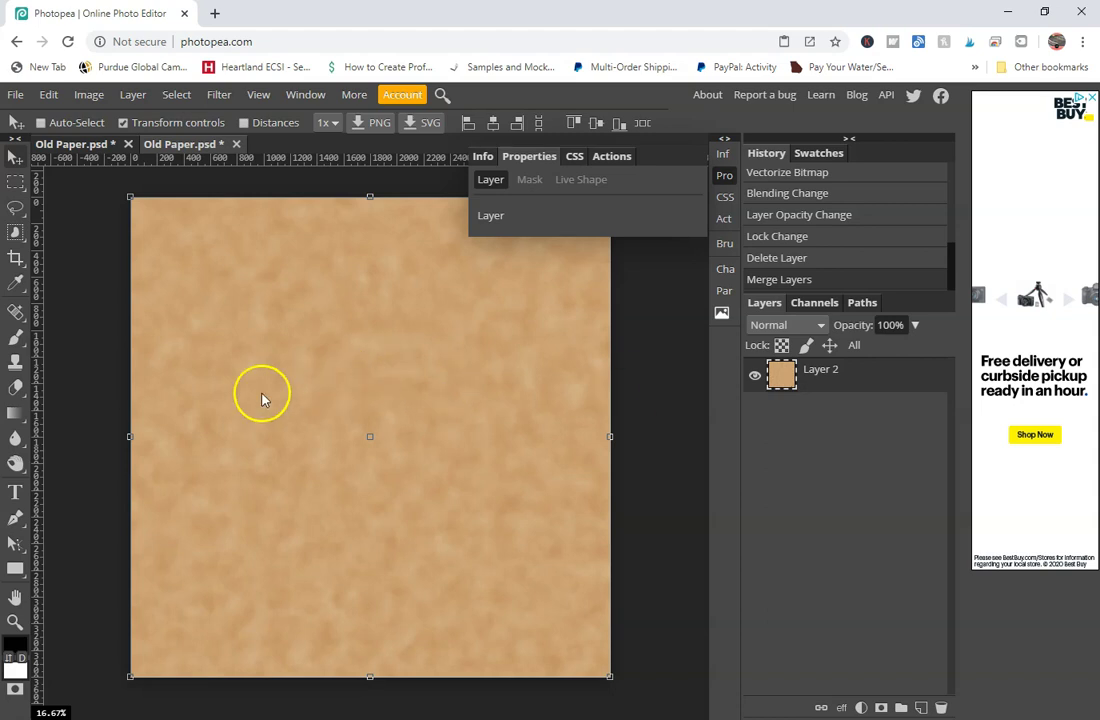
- View the finished Old Paper.jpg in Photos as a reference and activate the Burn tool in Photopea
{"action": "key", "text": "alt+Tab"}
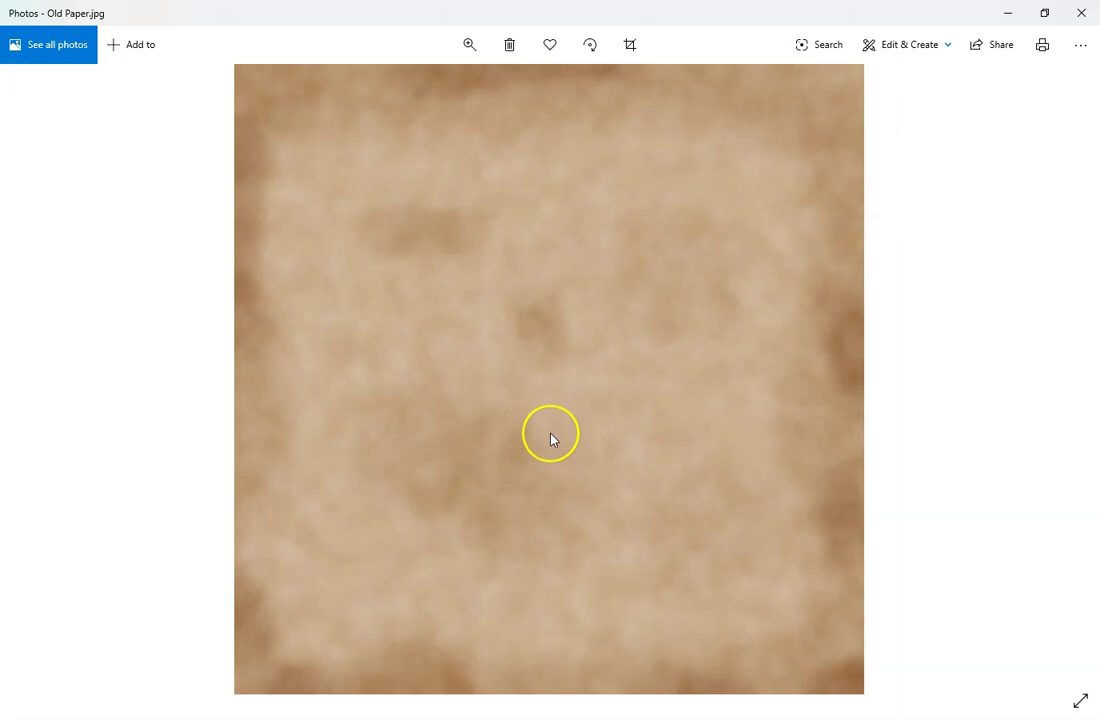
{"action": "key", "text": "alt+Tab"}
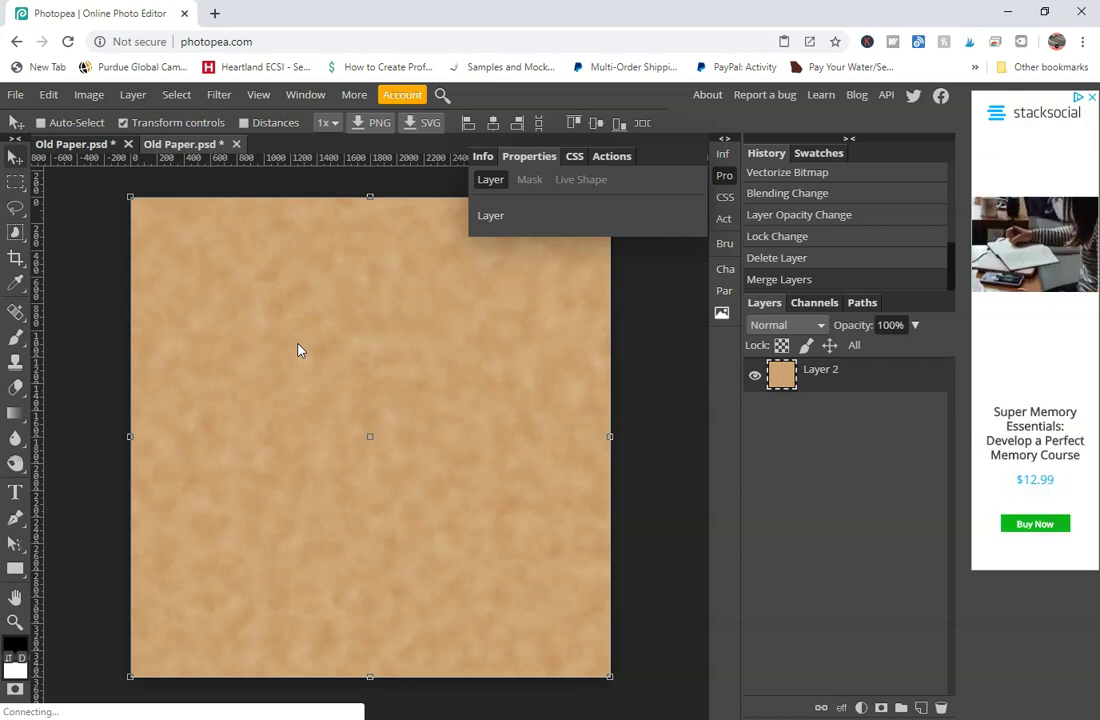
{"action": "right_click", "coordinate": [25, 465]}
{"action": "left_click", "coordinate": [56, 461]}
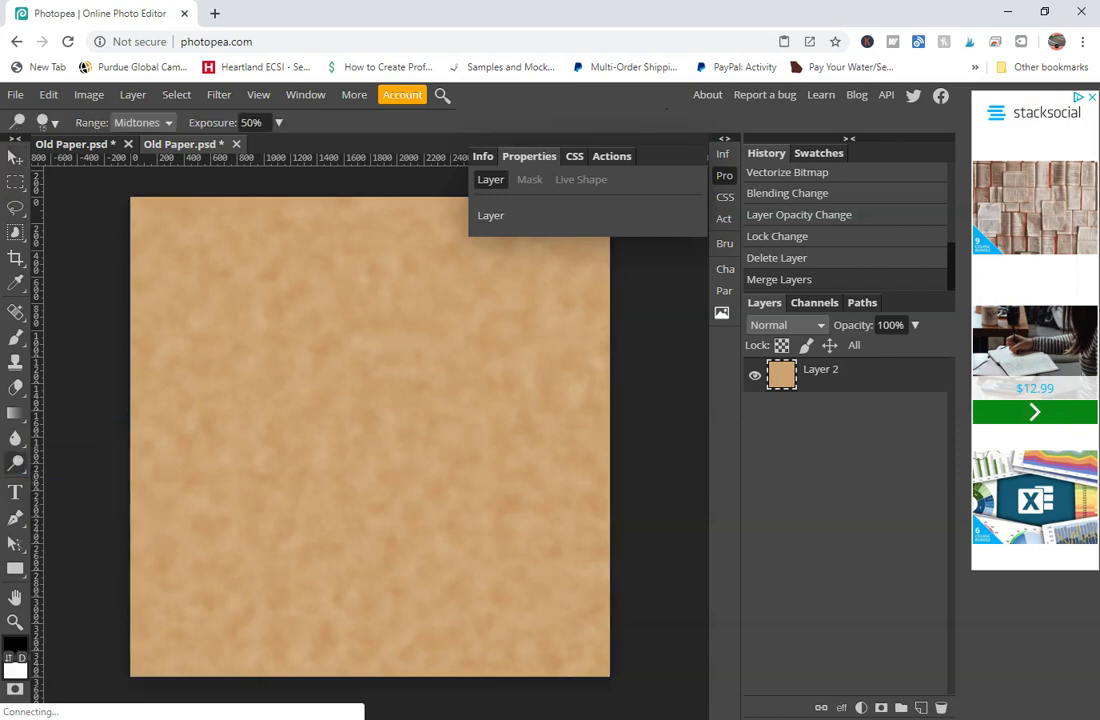
{"action": "right_click", "coordinate": [15, 465]}
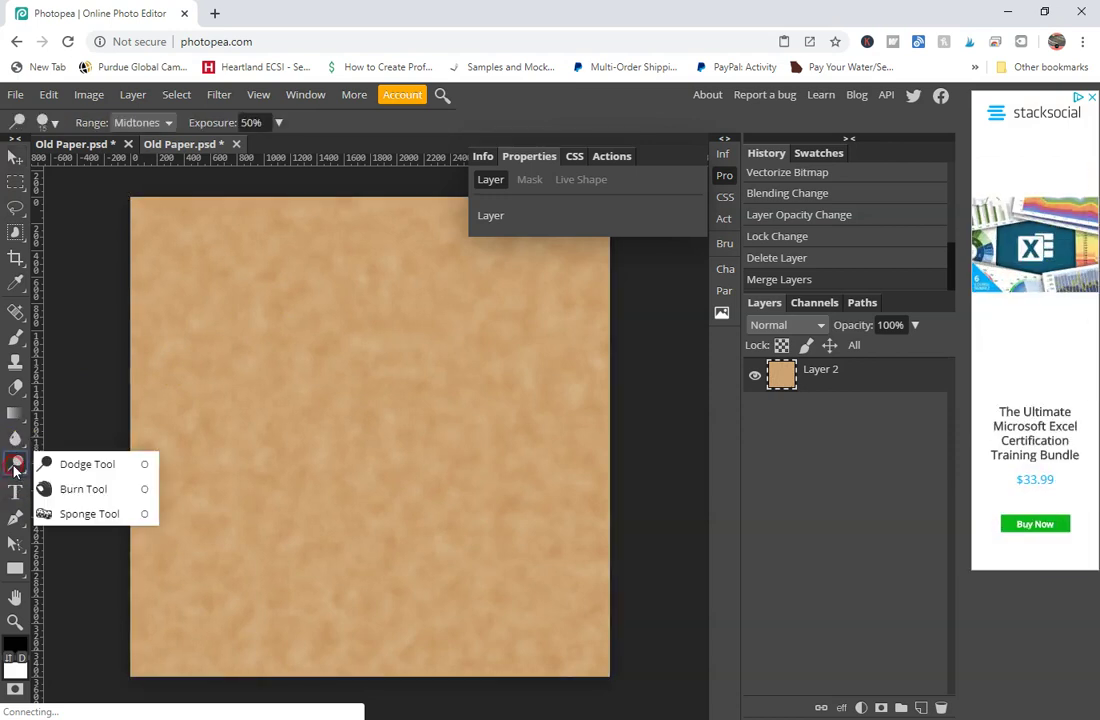
{"action": "left_click", "coordinate": [69, 486]}
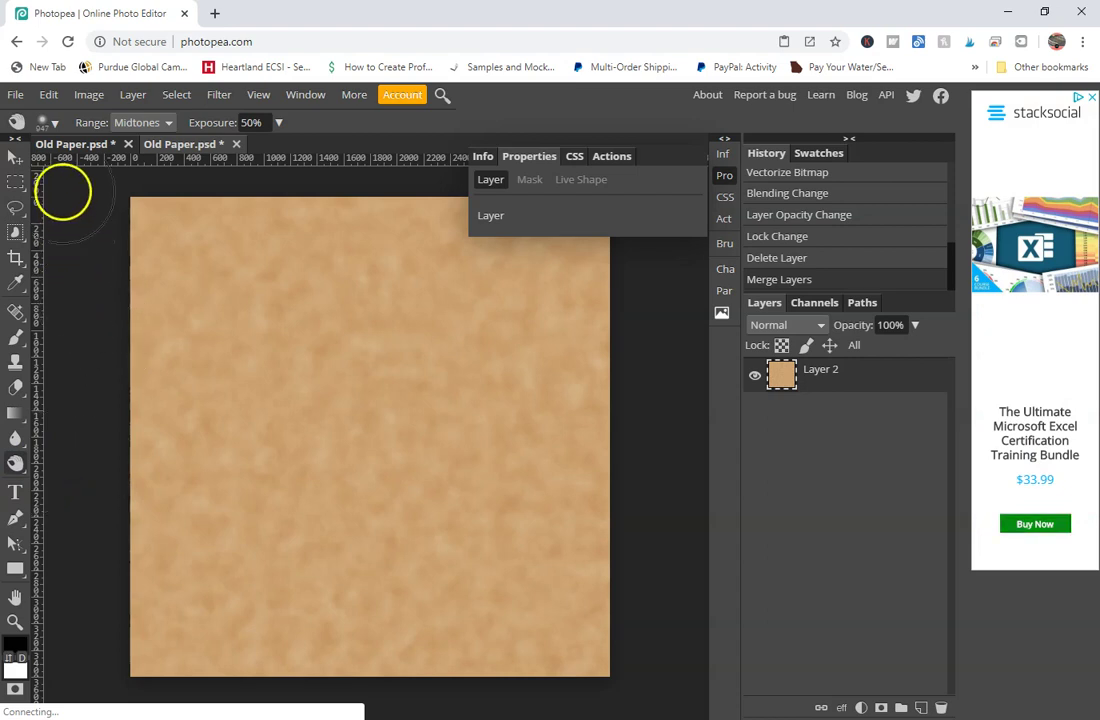
- Give the Burn tool a soft round brush with size 1000 px and hardness 6%
{"action": "left_click", "coordinate": [47, 121]}
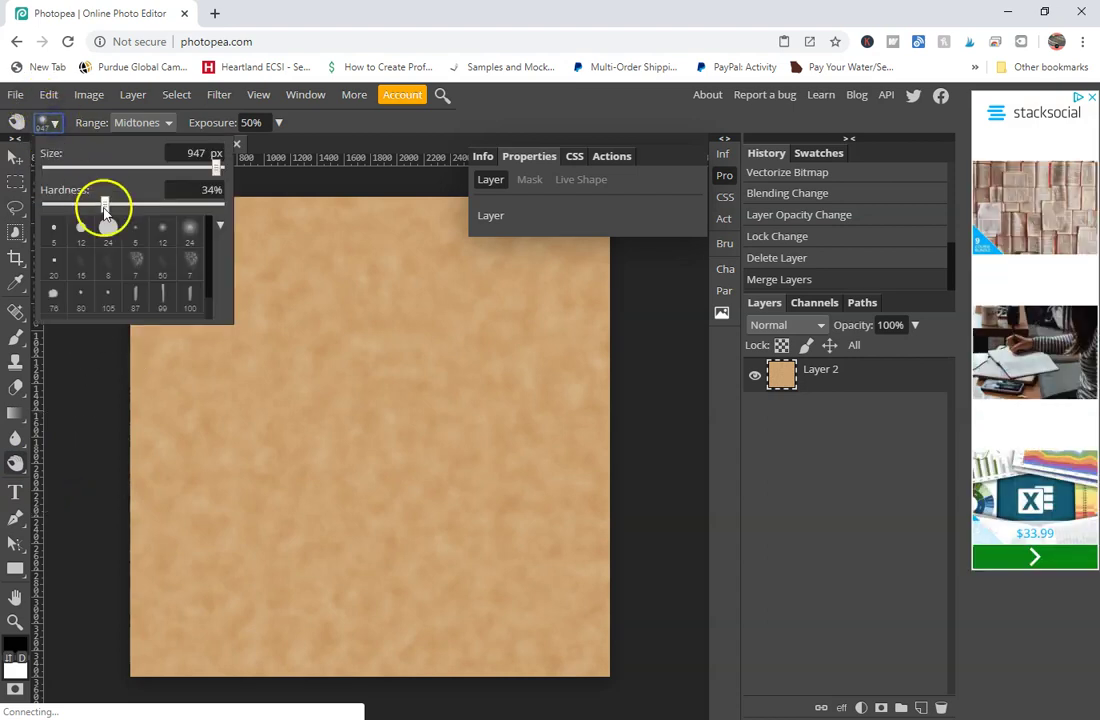
{"action": "left_click", "coordinate": [105, 233]}
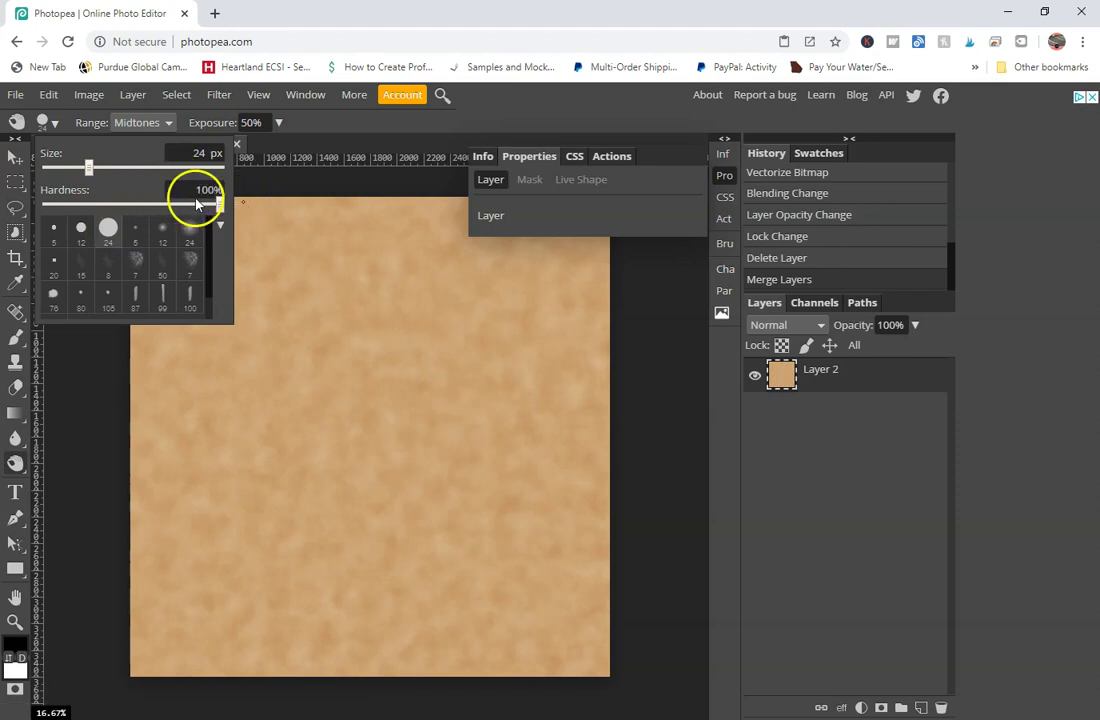
{"action": "left_click_drag", "start_coordinate": [220, 204], "coordinate": [56, 196]}
{"action": "left_click_drag", "start_coordinate": [90, 167], "coordinate": [220, 173]}
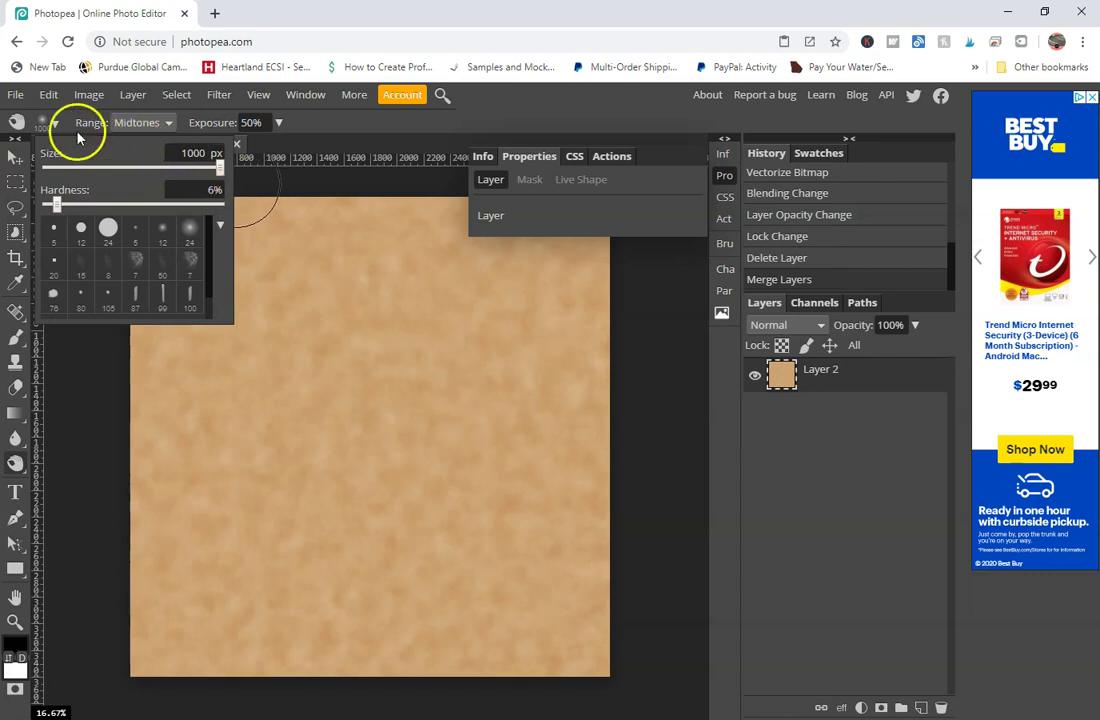
{"action": "left_click", "coordinate": [45, 122]}
{"action": "left_click", "coordinate": [45, 122]}
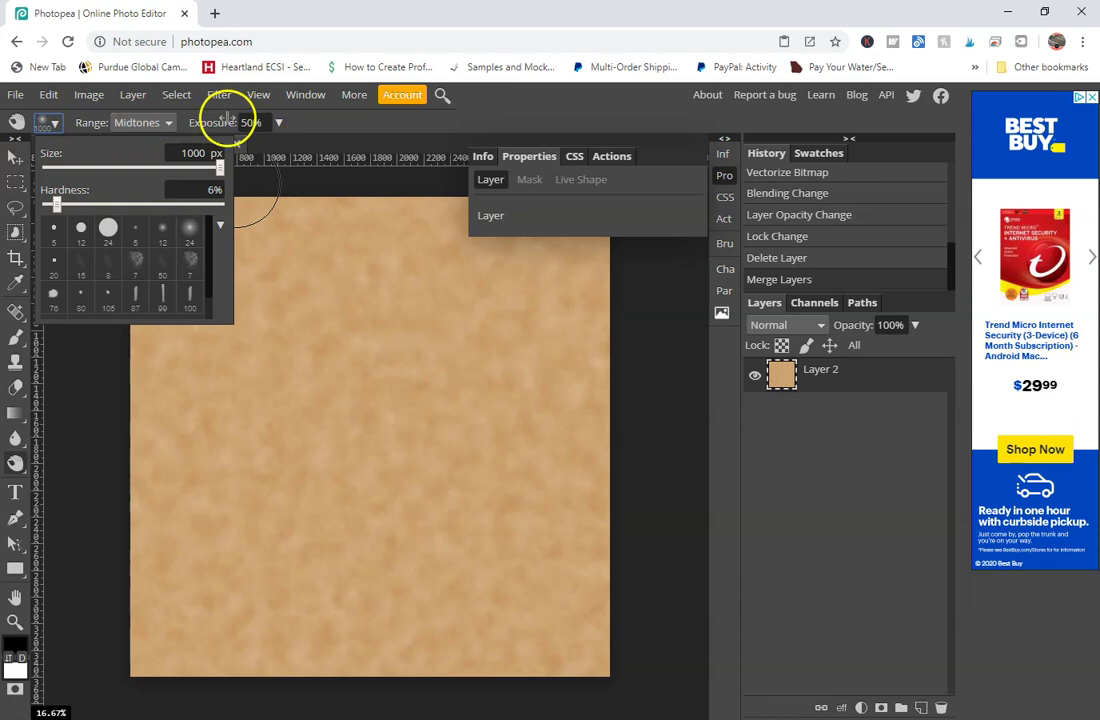
- Burn the paper's edges darker all the way round and lightly darken patches in its interior
{"action": "left_click", "coordinate": [303, 180]}
{"action": "mouse_move", "coordinate": [265, 200]}
{"action": "left_mouse_down"}
{"action": "mouse_move", "coordinate": [155, 214]}
{"action": "mouse_move", "coordinate": [128, 665]}
{"action": "mouse_move", "coordinate": [319, 698]}
{"action": "mouse_move", "coordinate": [600, 682]}
{"action": "mouse_move", "coordinate": [625, 628]}
{"action": "mouse_move", "coordinate": [587, 501]}
{"action": "mouse_move", "coordinate": [610, 406]}
{"action": "mouse_move", "coordinate": [582, 231]}
{"action": "mouse_move", "coordinate": [537, 197]}
{"action": "left_mouse_up"}
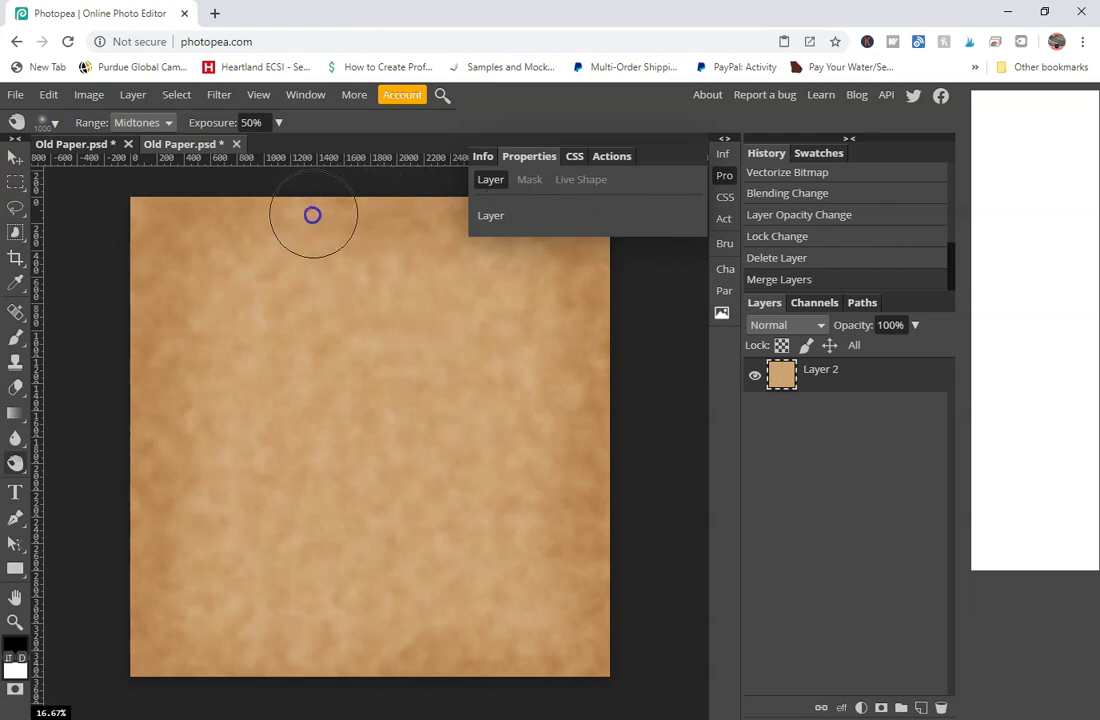
{"action": "left_click_drag", "start_coordinate": [327, 361], "coordinate": [292, 405]}
{"action": "mouse_move", "coordinate": [416, 545]}
{"action": "left_mouse_down"}
{"action": "mouse_move", "coordinate": [454, 582]}
{"action": "mouse_move", "coordinate": [498, 356]}
{"action": "left_mouse_up"}
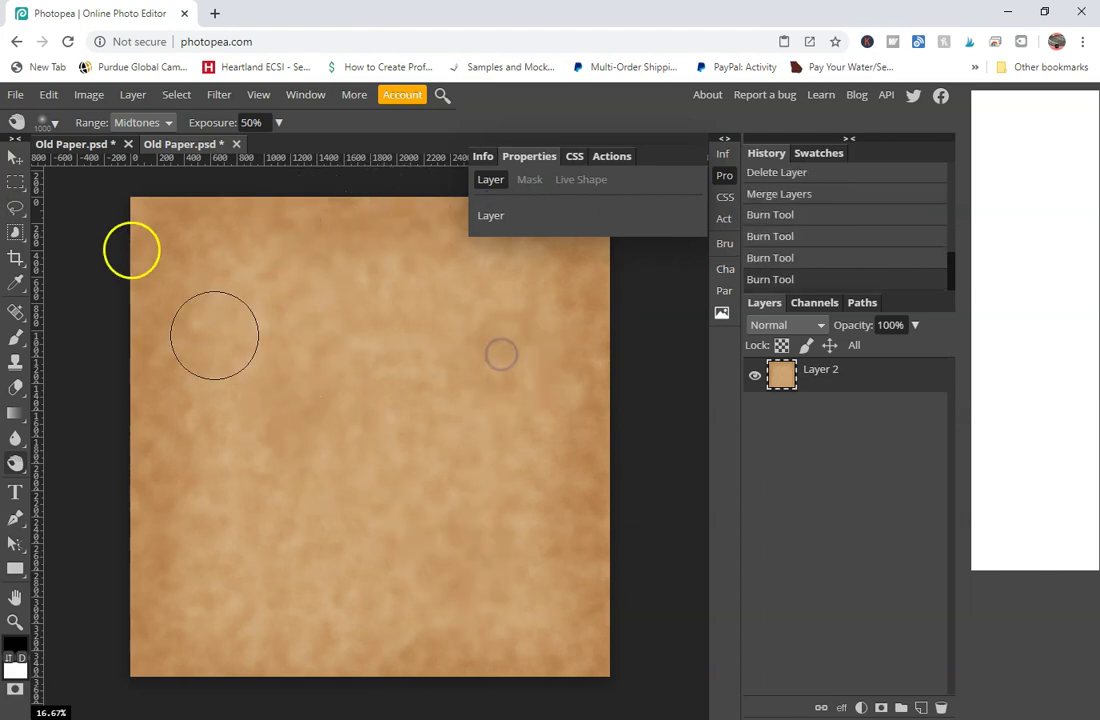
- Reduce the Burn brush to 382 px and burn small dark stains along the edges and in the middle of the paper
{"action": "left_click", "coordinate": [45, 122]}
{"action": "left_click", "coordinate": [167, 168]}
{"action": "left_click", "coordinate": [399, 300]}
{"action": "mouse_move", "coordinate": [399, 300]}
{"action": "left_mouse_down"}
{"action": "mouse_move", "coordinate": [339, 398]}
{"action": "mouse_move", "coordinate": [238, 503]}
{"action": "left_mouse_up"}
{"action": "mouse_move", "coordinate": [421, 504]}
{"action": "left_mouse_down"}
{"action": "mouse_move", "coordinate": [437, 404]}
{"action": "mouse_move", "coordinate": [427, 354]}
{"action": "mouse_move", "coordinate": [259, 380]}
{"action": "mouse_move", "coordinate": [309, 445]}
{"action": "mouse_move", "coordinate": [460, 549]}
{"action": "mouse_move", "coordinate": [528, 657]}
{"action": "mouse_move", "coordinate": [605, 668]}
{"action": "mouse_move", "coordinate": [586, 665]}
{"action": "mouse_move", "coordinate": [638, 617]}
{"action": "mouse_move", "coordinate": [630, 507]}
{"action": "mouse_move", "coordinate": [606, 467]}
{"action": "mouse_move", "coordinate": [607, 522]}
{"action": "mouse_move", "coordinate": [620, 291]}
{"action": "mouse_move", "coordinate": [518, 264]}
{"action": "mouse_move", "coordinate": [428, 213]}
{"action": "mouse_move", "coordinate": [307, 210]}
{"action": "mouse_move", "coordinate": [229, 243]}
{"action": "mouse_move", "coordinate": [178, 335]}
{"action": "mouse_move", "coordinate": [121, 395]}
{"action": "mouse_move", "coordinate": [148, 349]}
{"action": "mouse_move", "coordinate": [131, 467]}
{"action": "mouse_move", "coordinate": [166, 438]}
{"action": "left_mouse_up"}
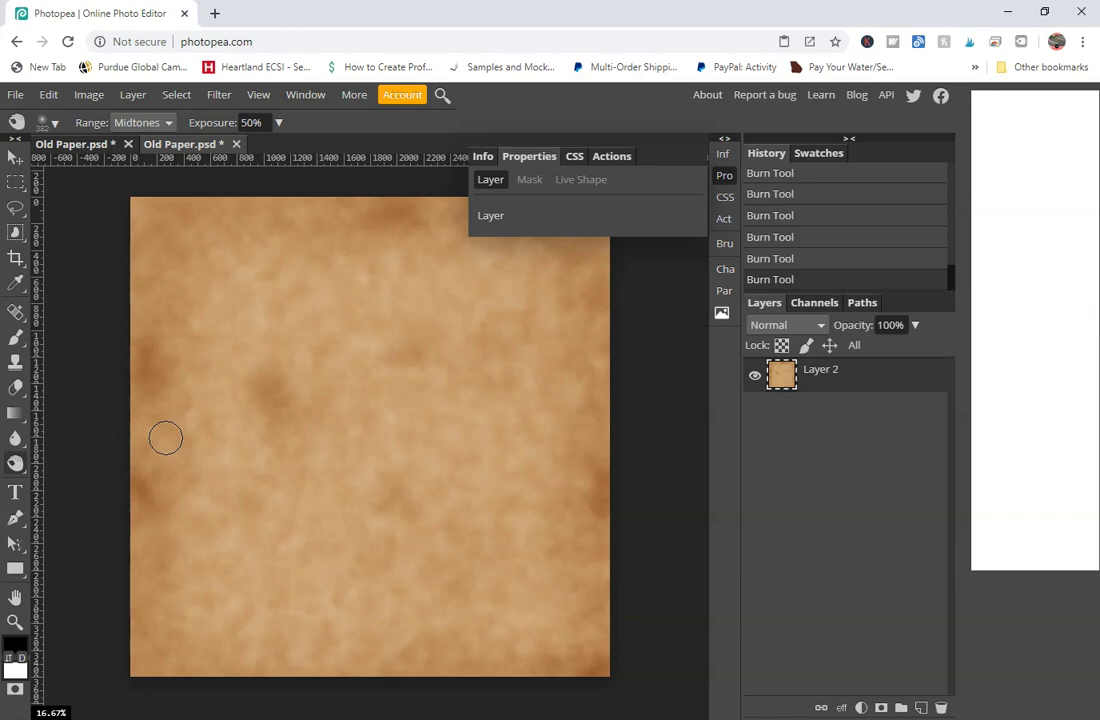
{"action": "mouse_move", "coordinate": [166, 438]}
{"action": "left_mouse_down"}
{"action": "mouse_move", "coordinate": [126, 559]}
{"action": "mouse_move", "coordinate": [157, 650]}
{"action": "mouse_move", "coordinate": [213, 663]}
{"action": "left_mouse_up"}
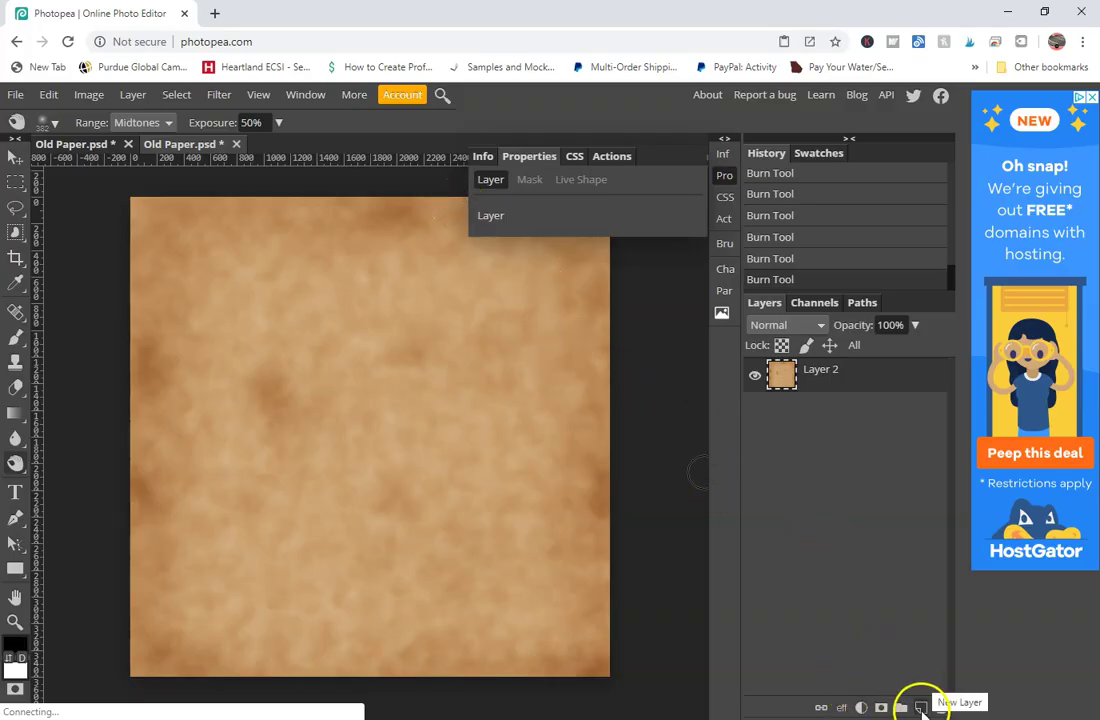
- Add a new layer above Layer 2 and fill it with white
{"action": "left_click", "coordinate": [921, 708]}
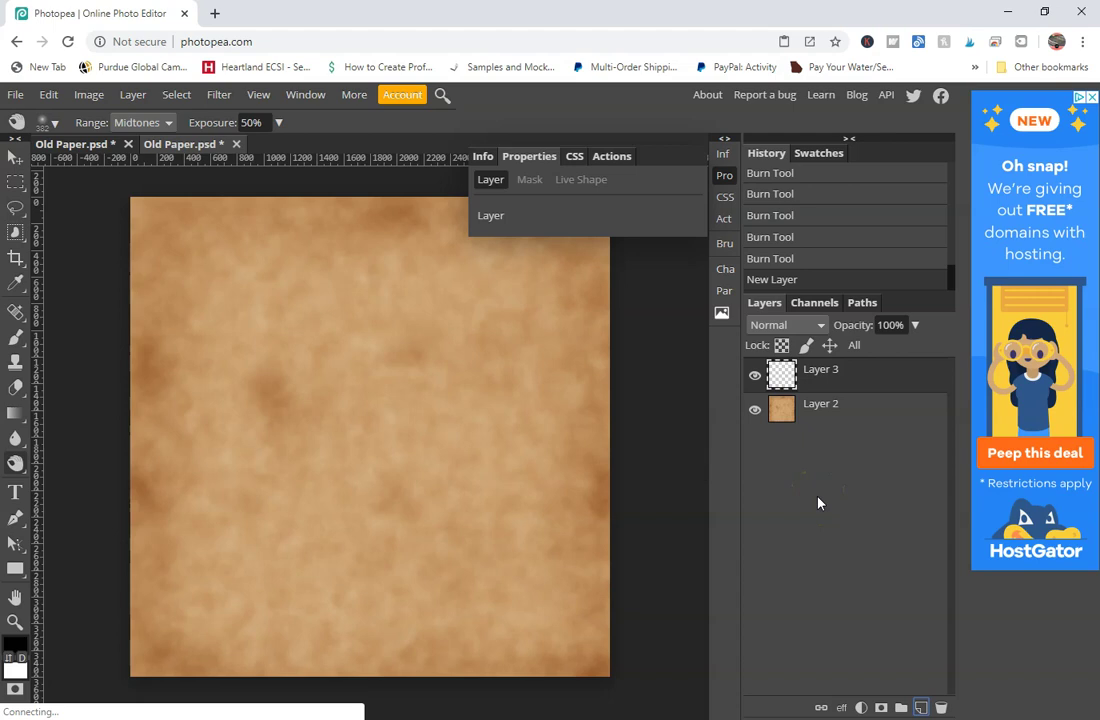
{"action": "key", "text": "ctrl+BackSpace"}
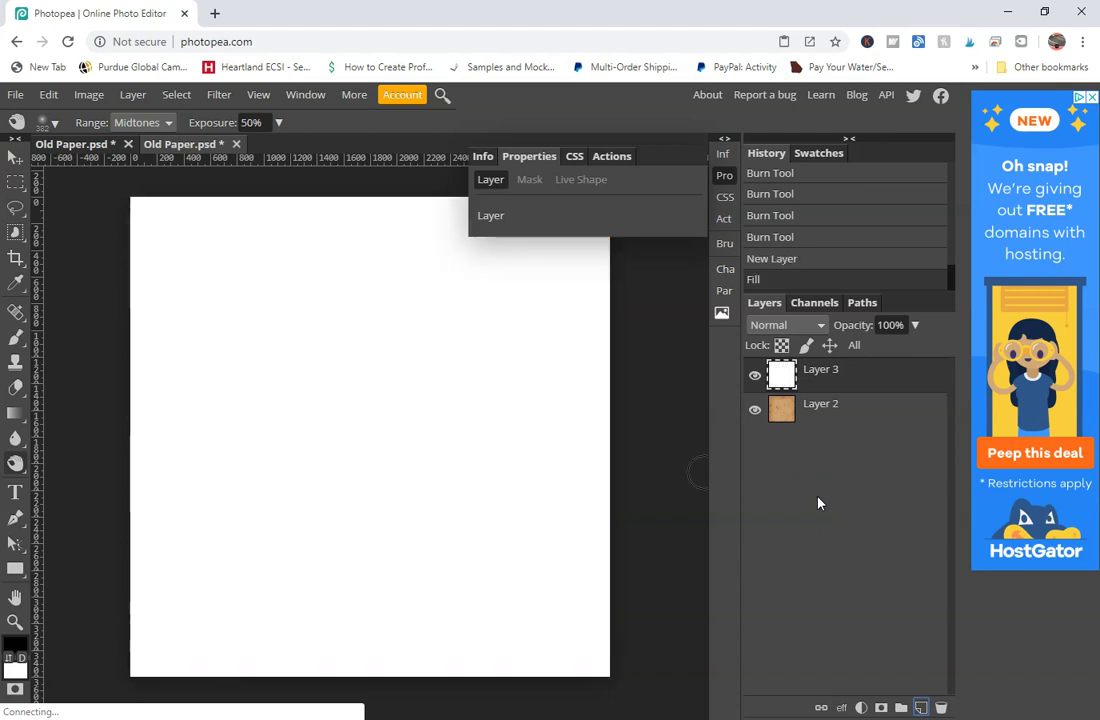
{"action": "key", "text": "Delete"}
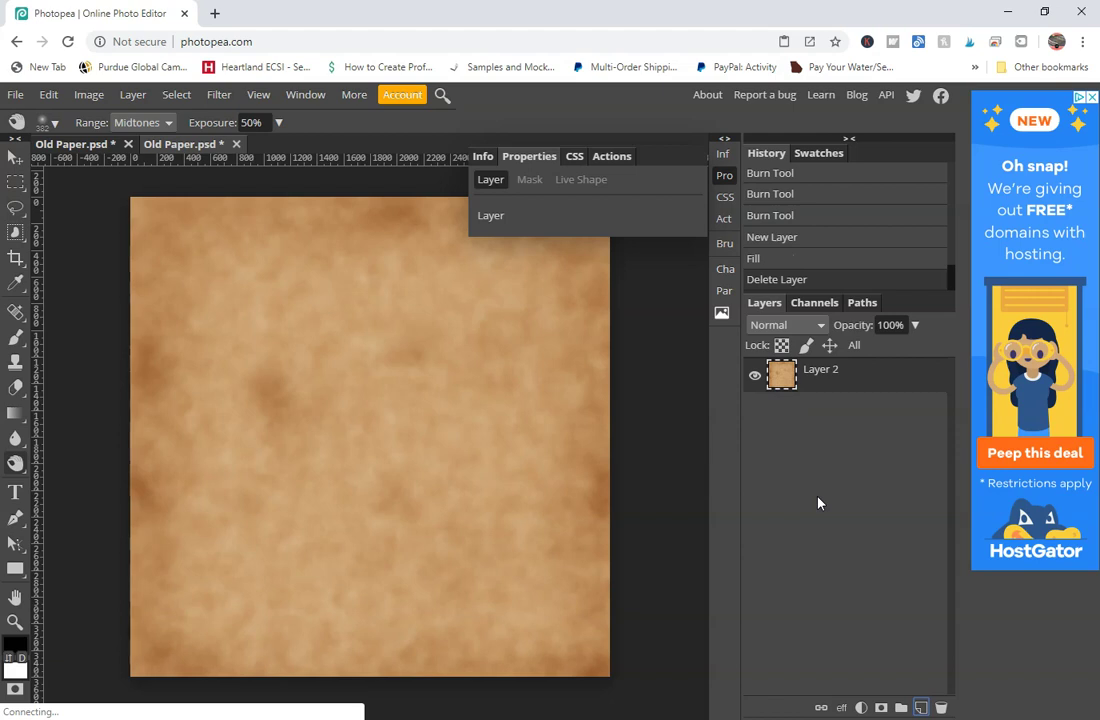
{"action": "key", "text": "ctrl+z"}
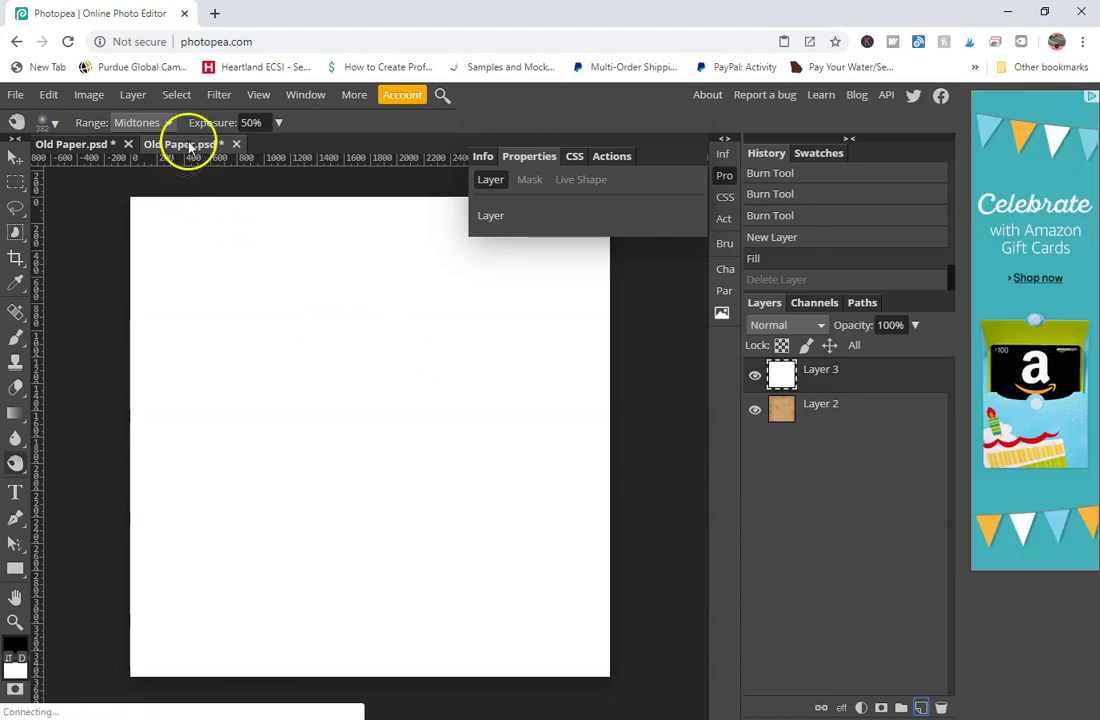
- Apply the Add Noise filter to the white layer with amount 120%, Gaussian distribution and Monochromatic enabled
{"action": "left_click", "coordinate": [220, 95]}
{"action": "mouse_move", "coordinate": [265, 306]}
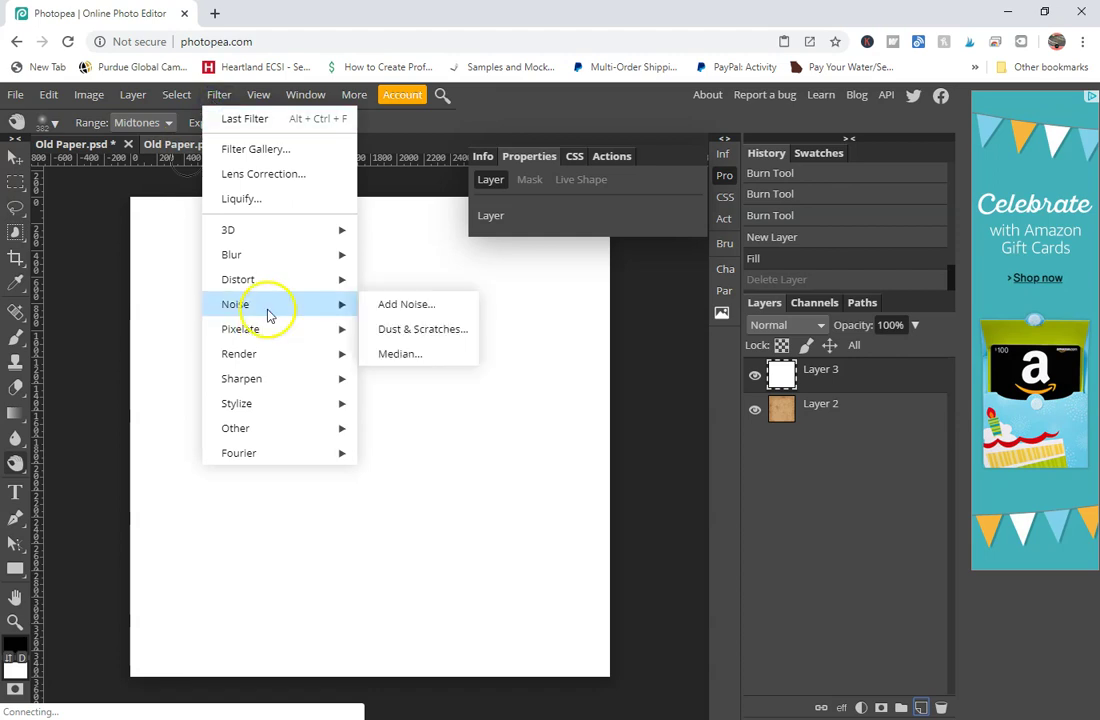
{"action": "left_click", "coordinate": [399, 310]}
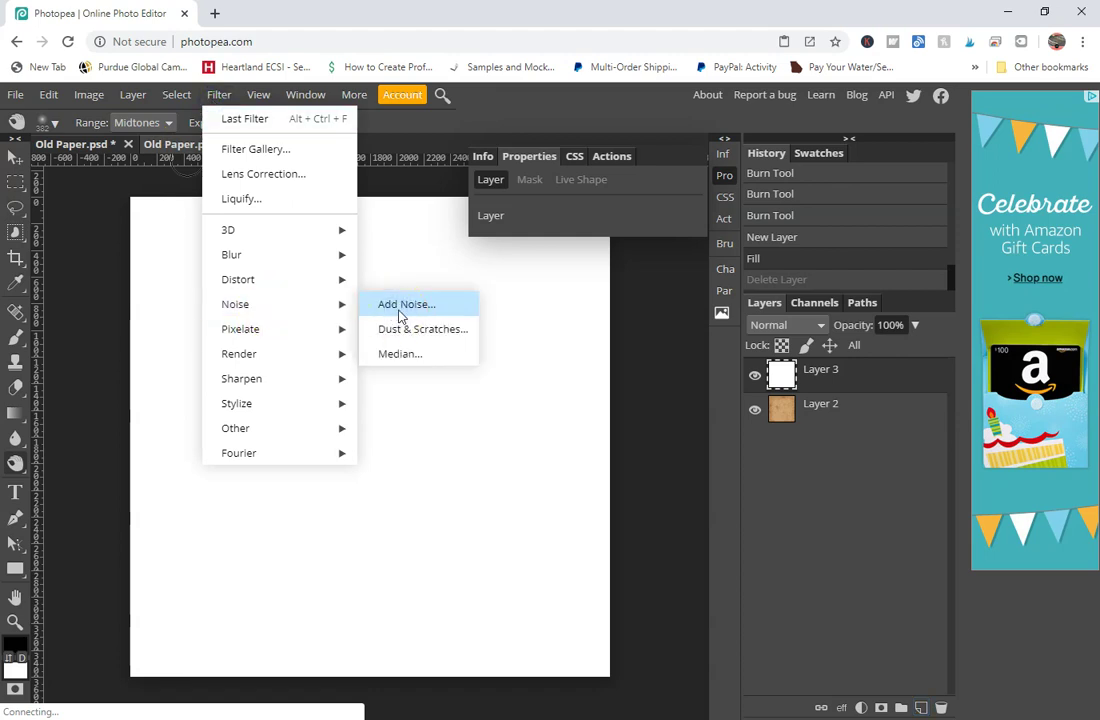
{"action": "left_click", "coordinate": [399, 310]}
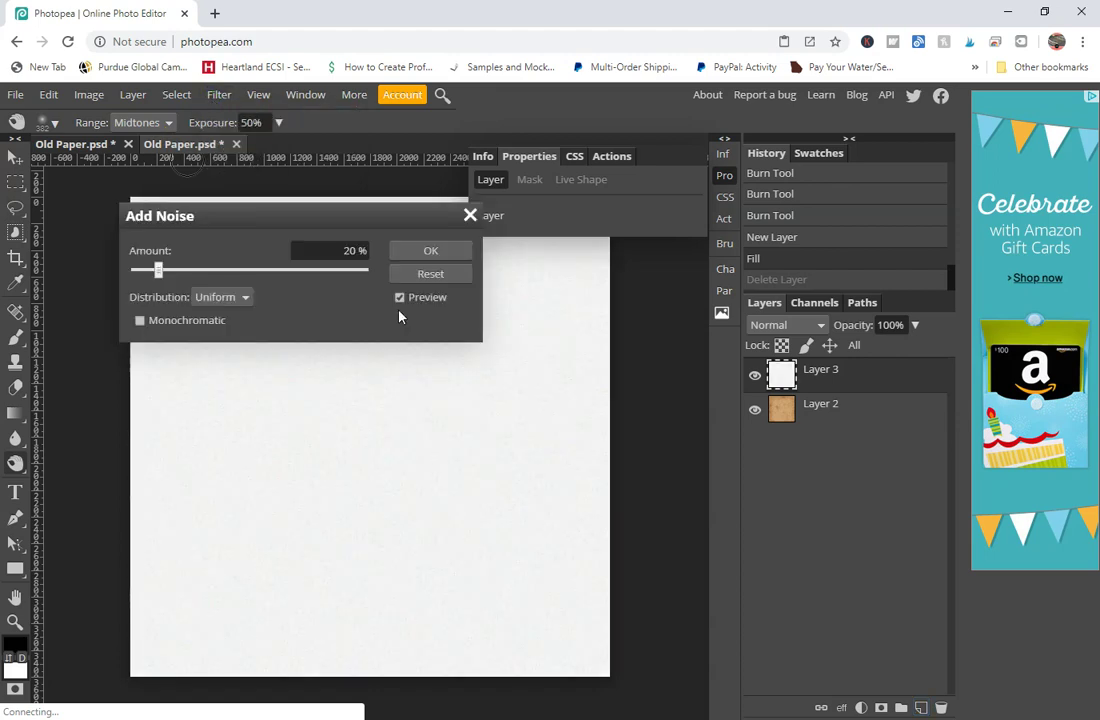
{"action": "left_click", "coordinate": [140, 320]}
{"action": "left_click", "coordinate": [216, 300]}
{"action": "left_click", "coordinate": [218, 331]}
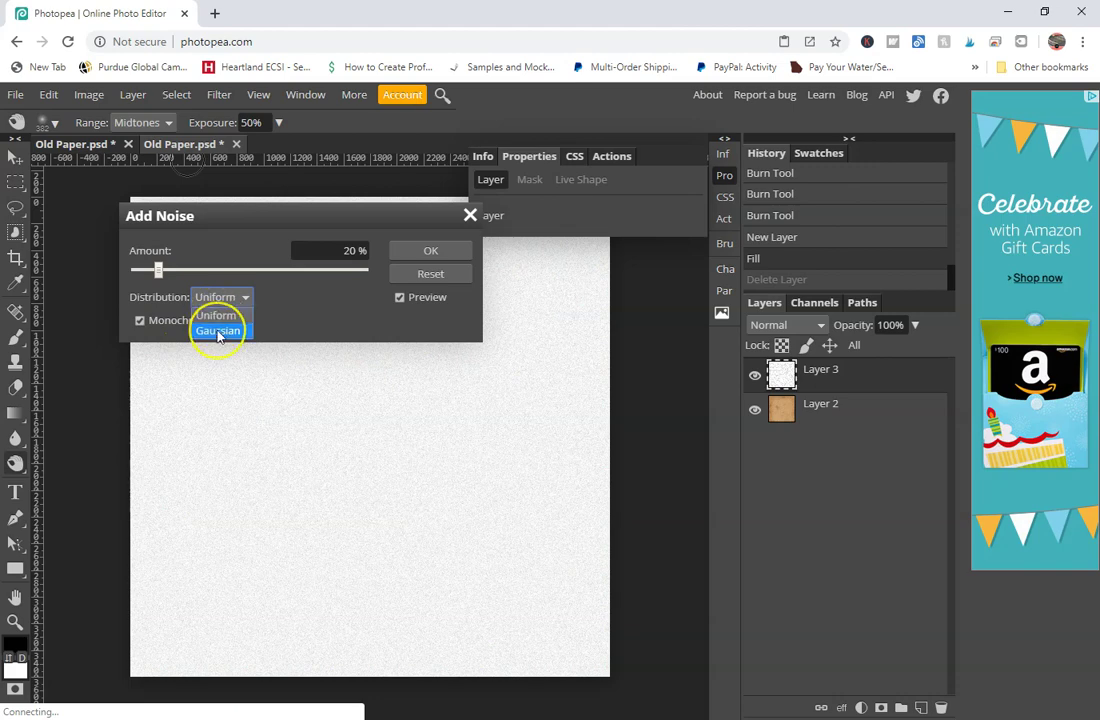
{"action": "left_click", "coordinate": [224, 332]}
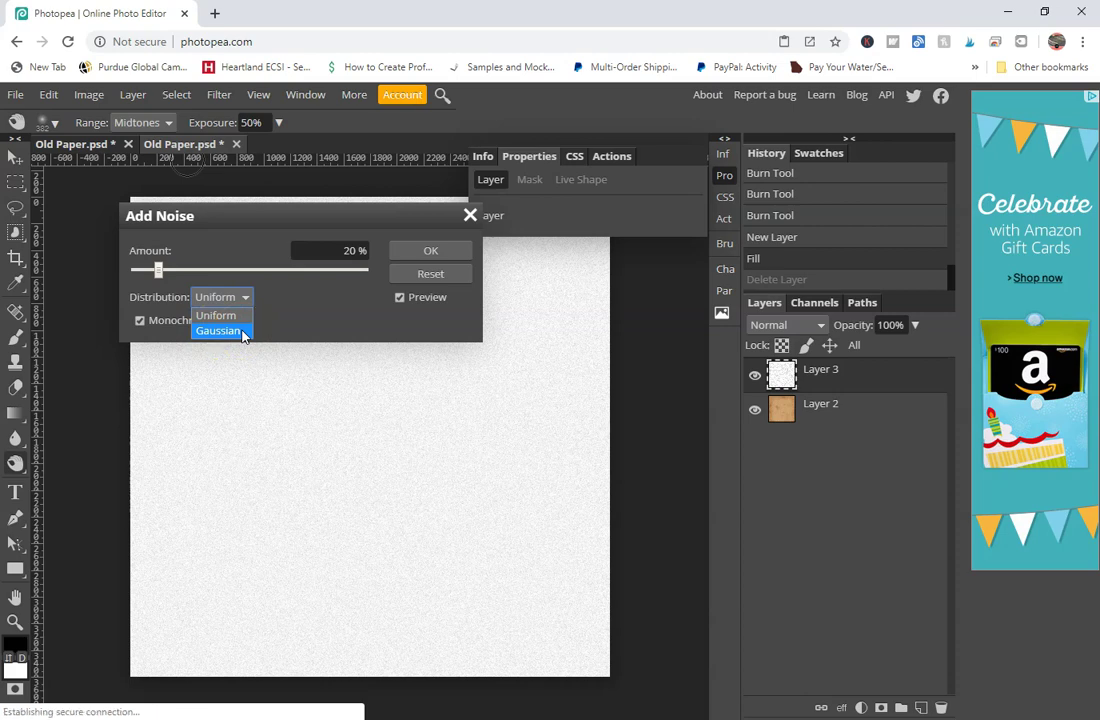
{"action": "left_click", "coordinate": [296, 321]}
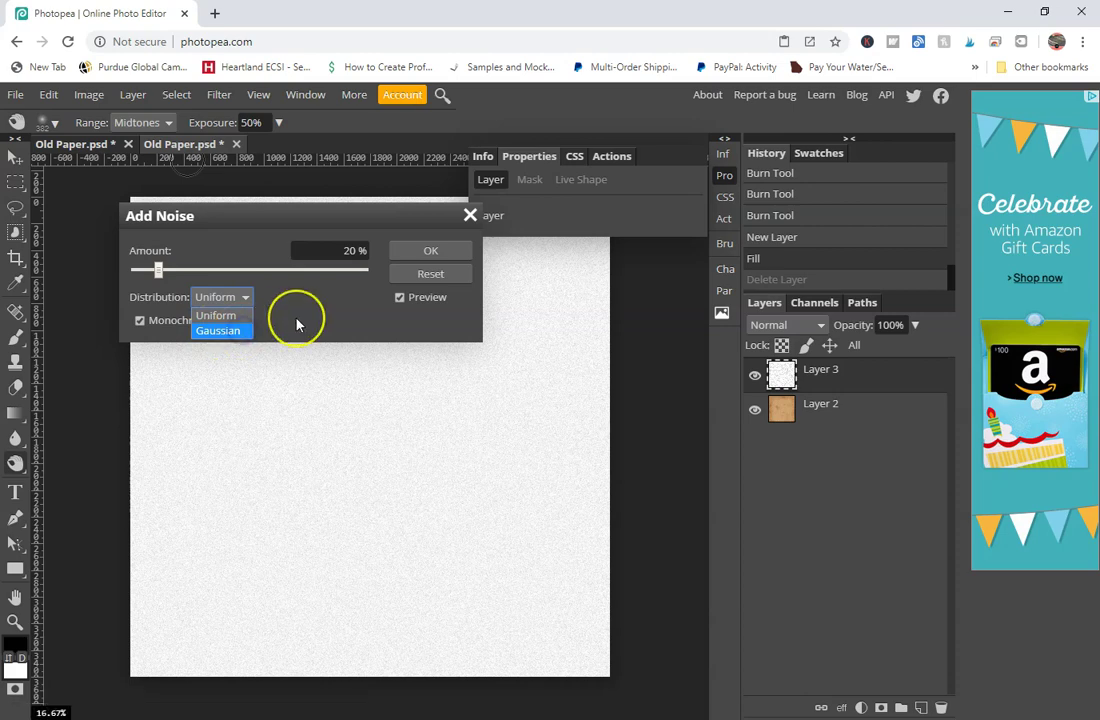
{"action": "double_click", "coordinate": [351, 249]}
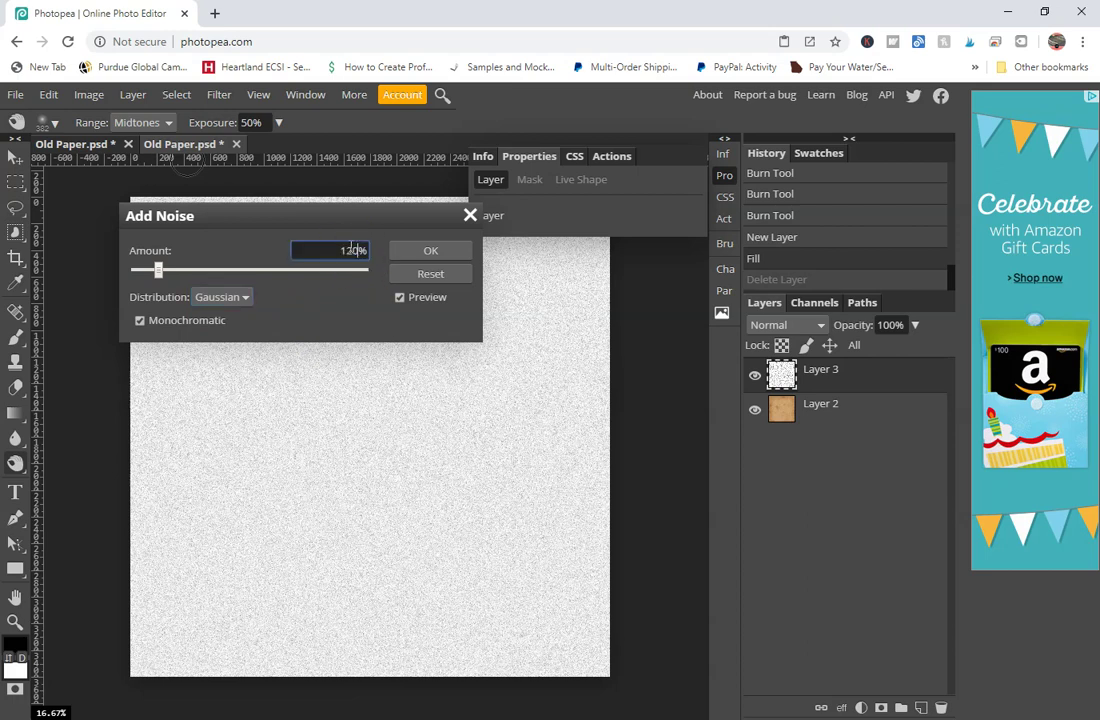
{"action": "key", "text": "Return"}
{"action": "left_click", "coordinate": [421, 251]}
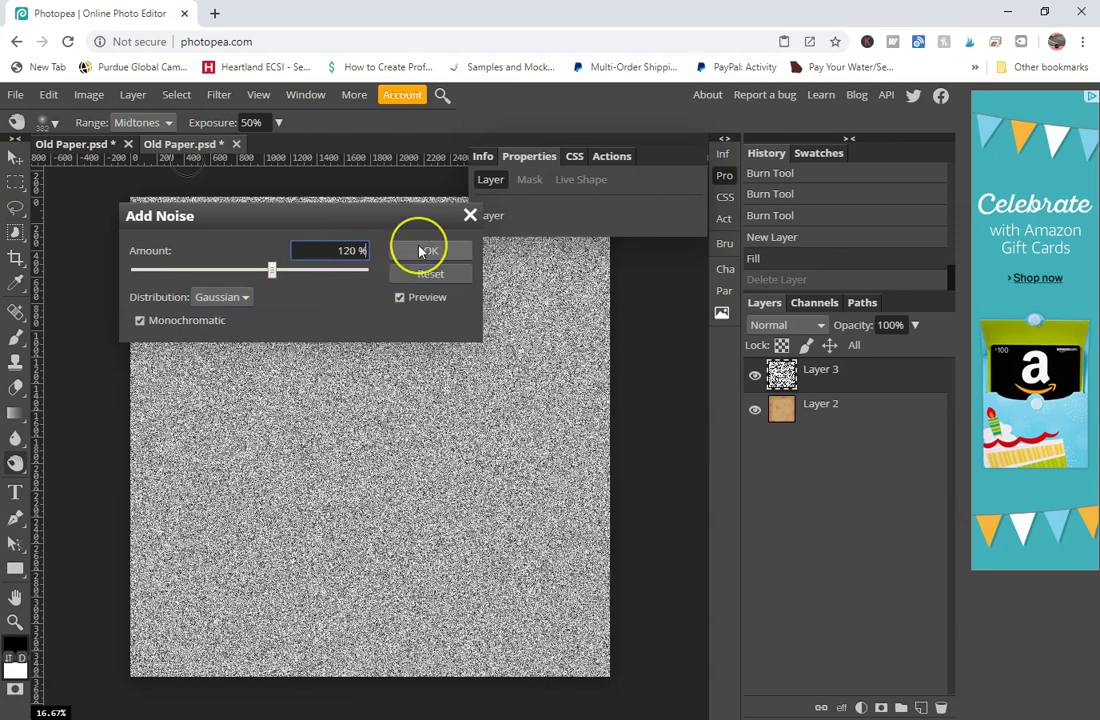
{"action": "left_click", "coordinate": [421, 251]}
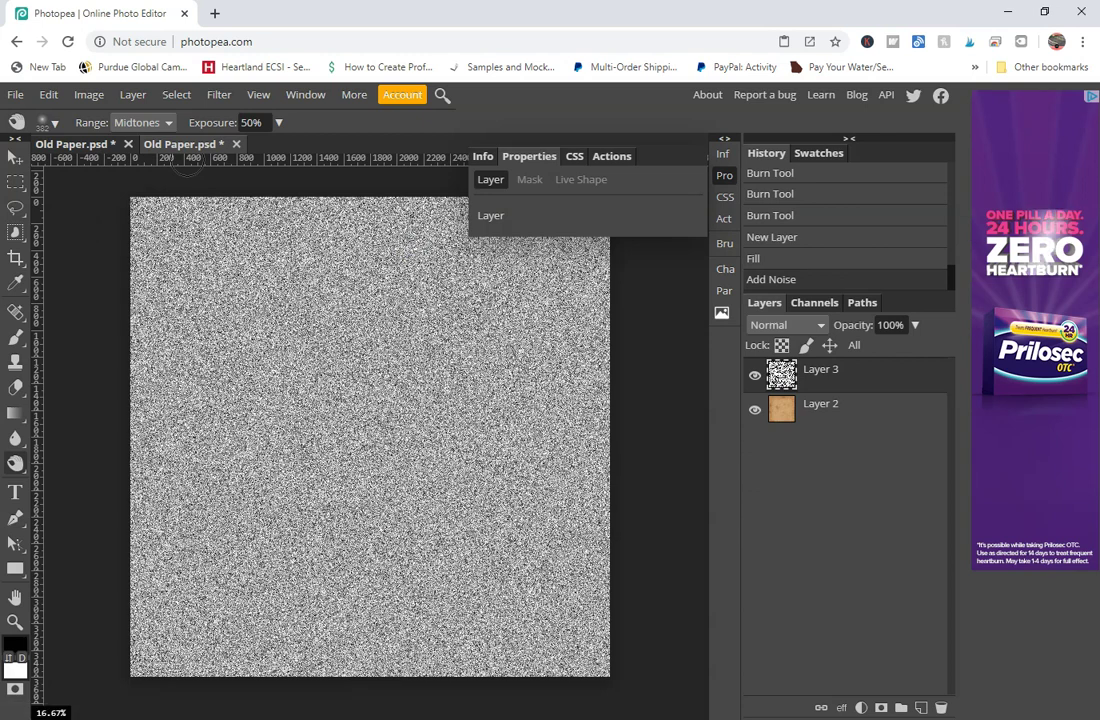
- Set the noise layer's blend mode to Overlay and its opacity to 10%
{"action": "left_click", "coordinate": [806, 326]}
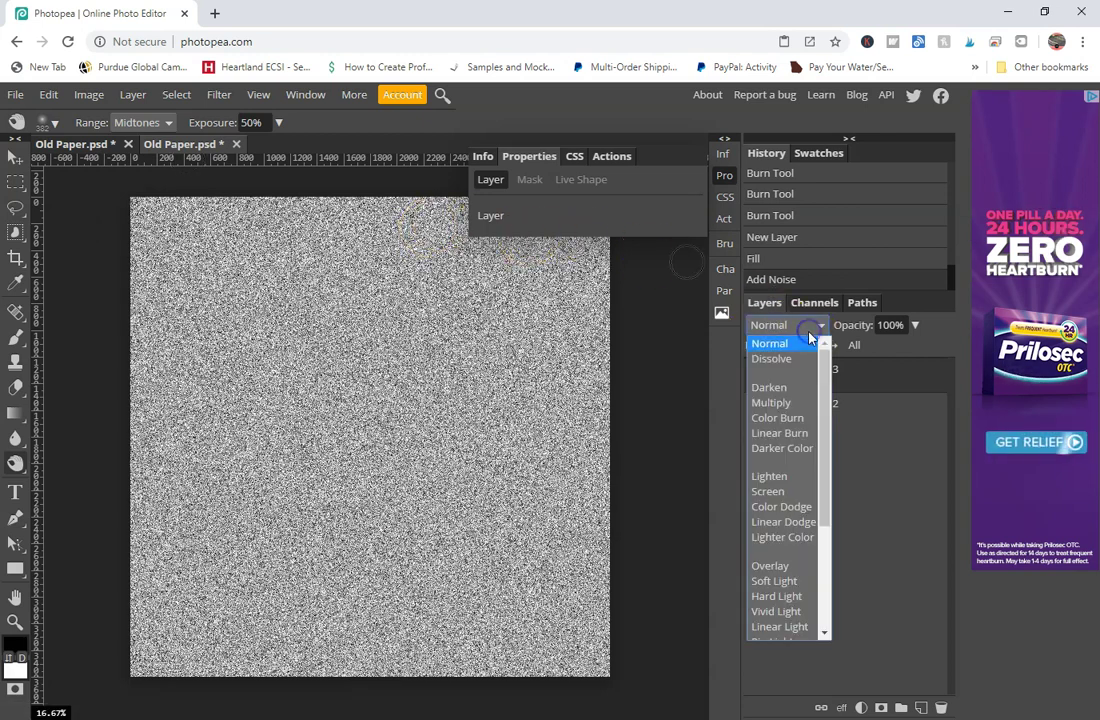
{"action": "left_click", "coordinate": [771, 567]}
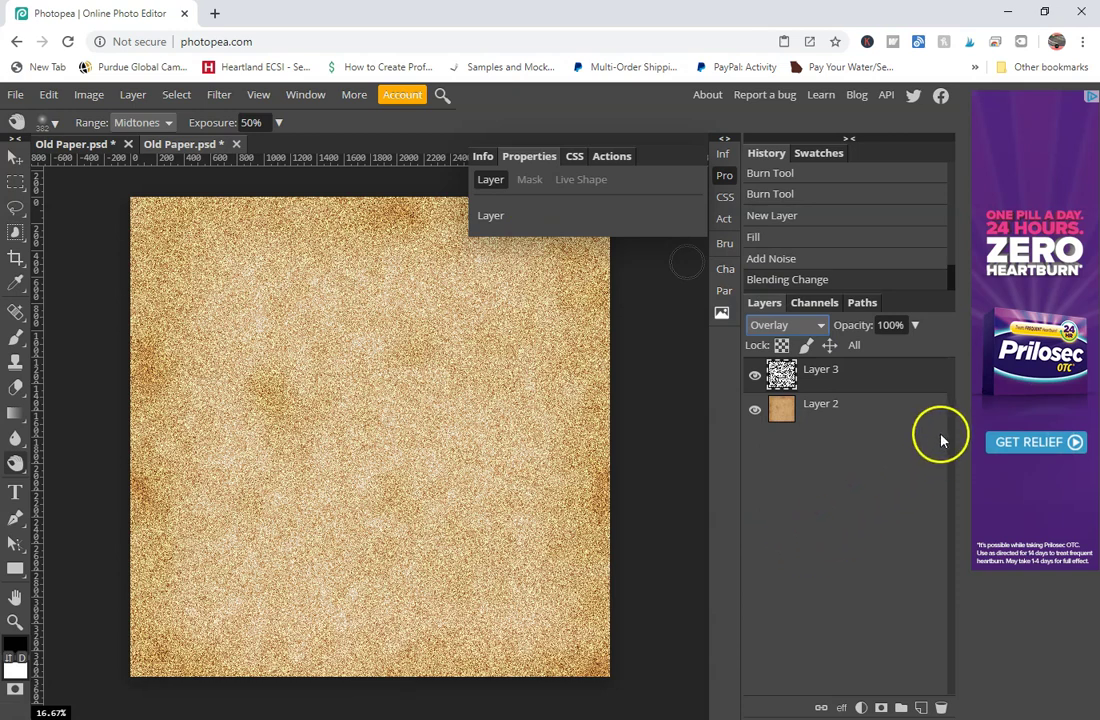
{"action": "left_click", "coordinate": [889, 325]}
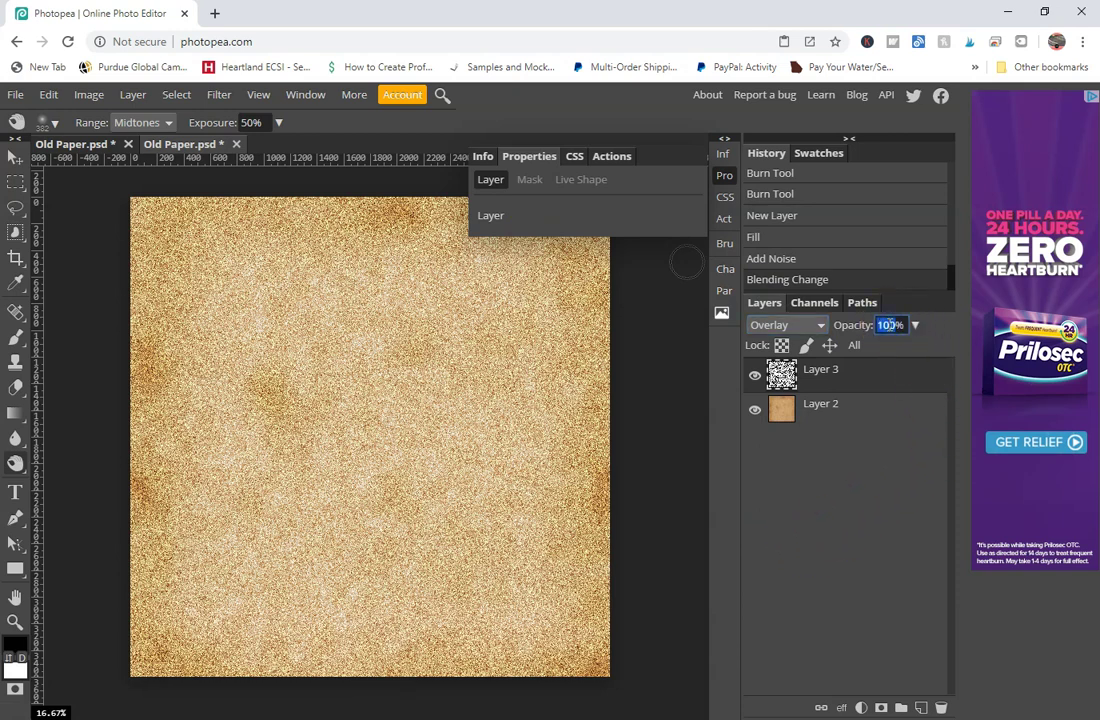
{"action": "type", "text": "10"}
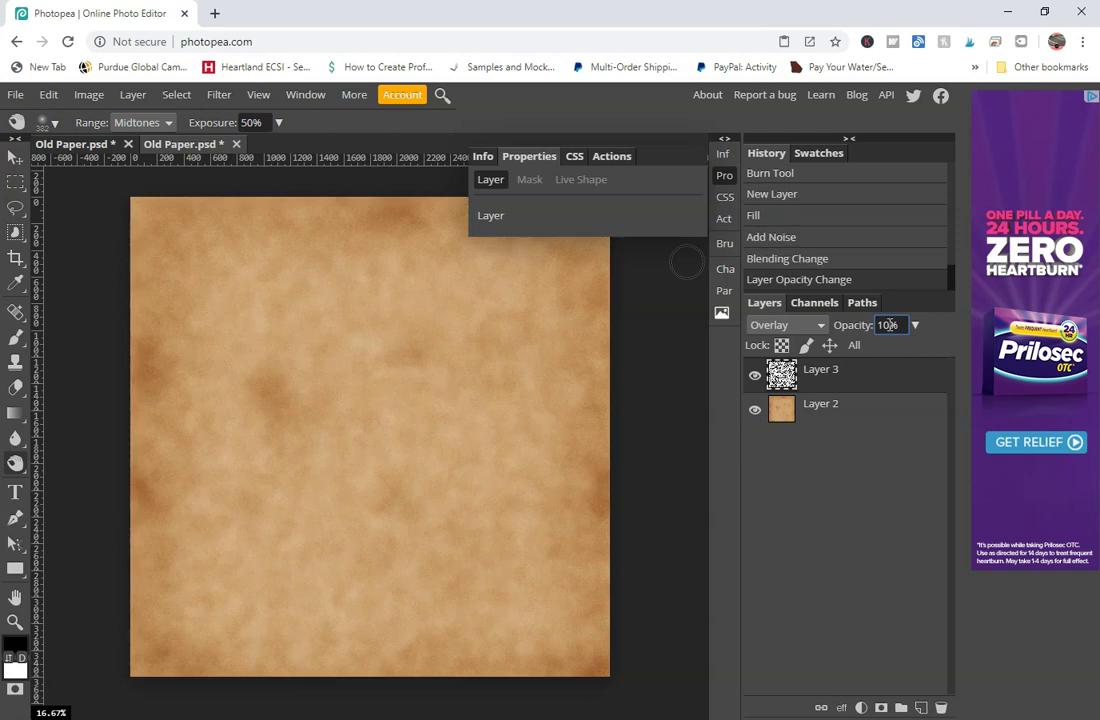
- Merge the noise layer down into Layer 2
{"action": "left_click", "coordinate": [908, 385]}
{"action": "mouse_move", "coordinate": [427, 363]}
{"action": "left_mouse_down"}
{"action": "mouse_move", "coordinate": [380, 395]}
{"action": "mouse_move", "coordinate": [450, 387]}
{"action": "left_mouse_up"}
{"action": "mouse_move", "coordinate": [450, 387]}
{"action": "left_mouse_down"}
{"action": "mouse_move", "coordinate": [367, 289]}
{"action": "mouse_move", "coordinate": [87, 161]}
{"action": "mouse_move", "coordinate": [168, 191]}
{"action": "mouse_move", "coordinate": [638, 287]}
{"action": "left_mouse_up"}
{"action": "right_click", "coordinate": [803, 375]}
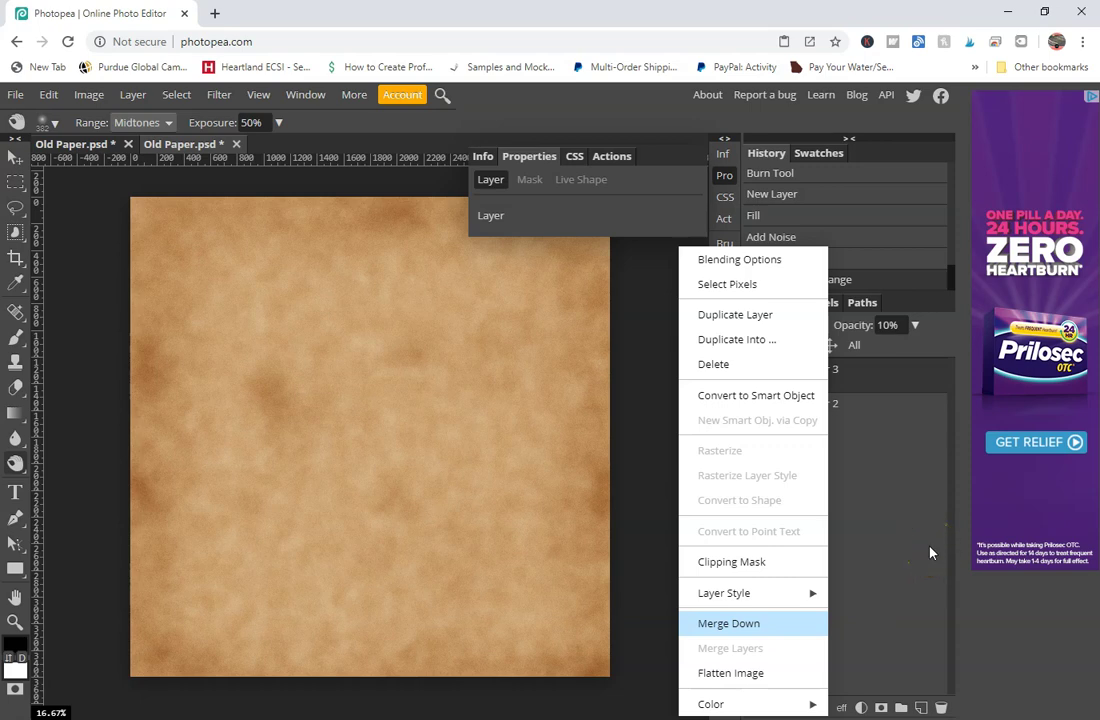
{"action": "key", "text": "ctrl+e"}
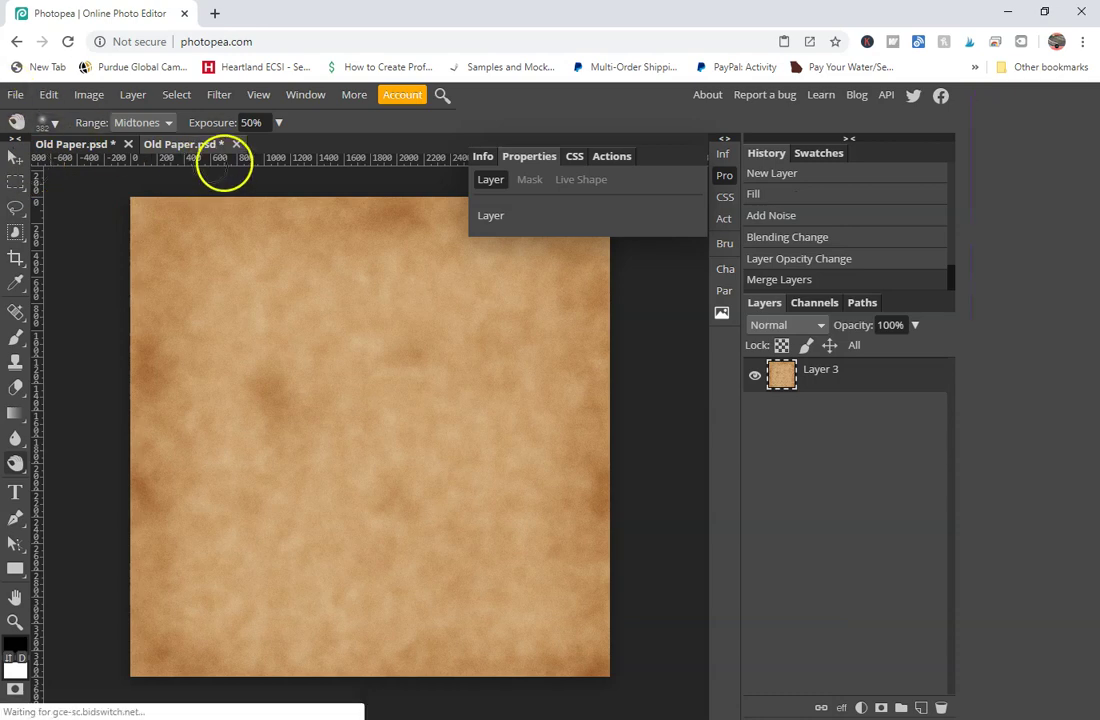
- Rename the document as Old Paper 2
{"action": "double_click", "coordinate": [195, 150]}
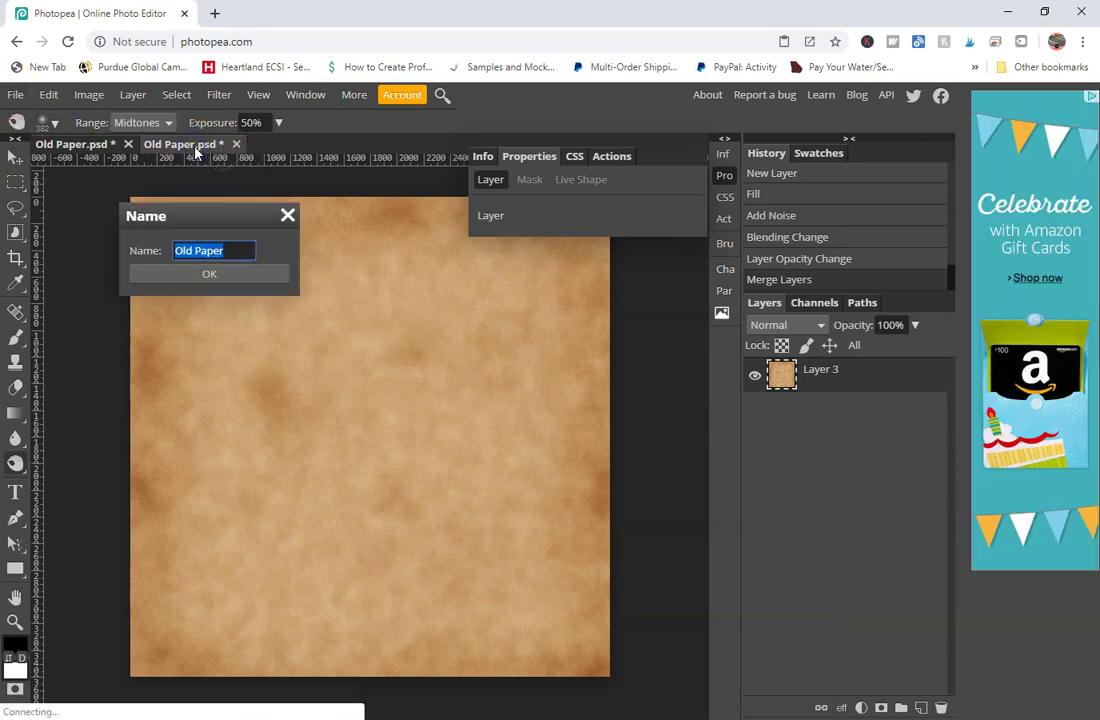
{"action": "key", "text": "Right"}
{"action": "type", "text": "2"}
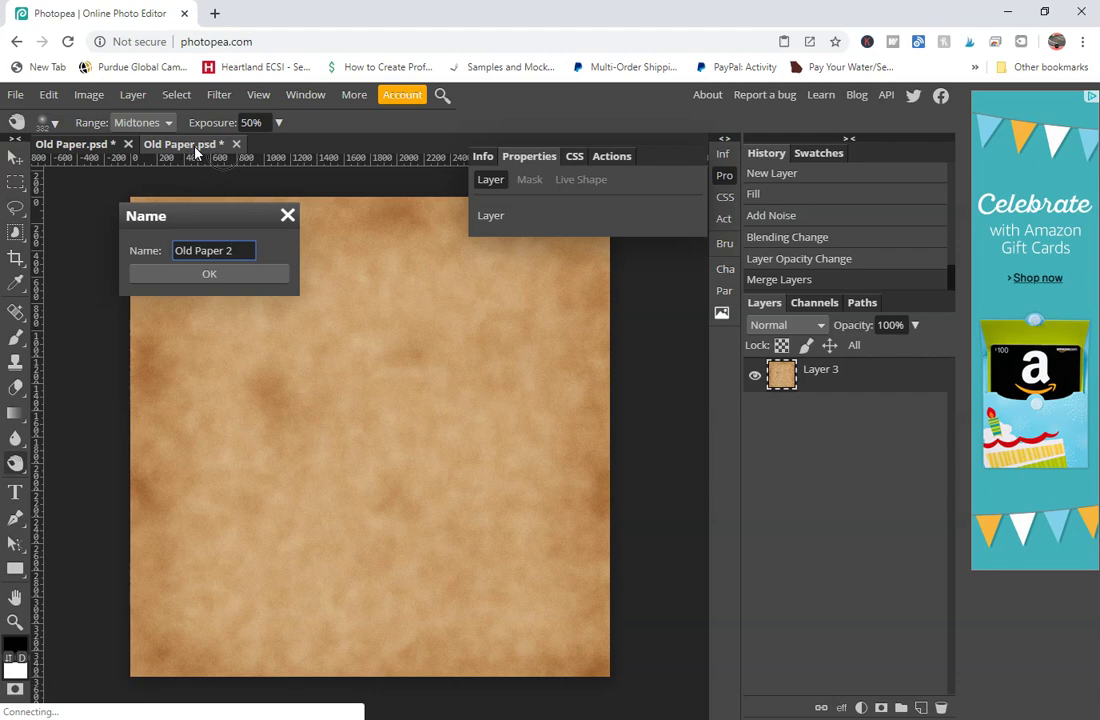
{"action": "left_click", "coordinate": [209, 272]}
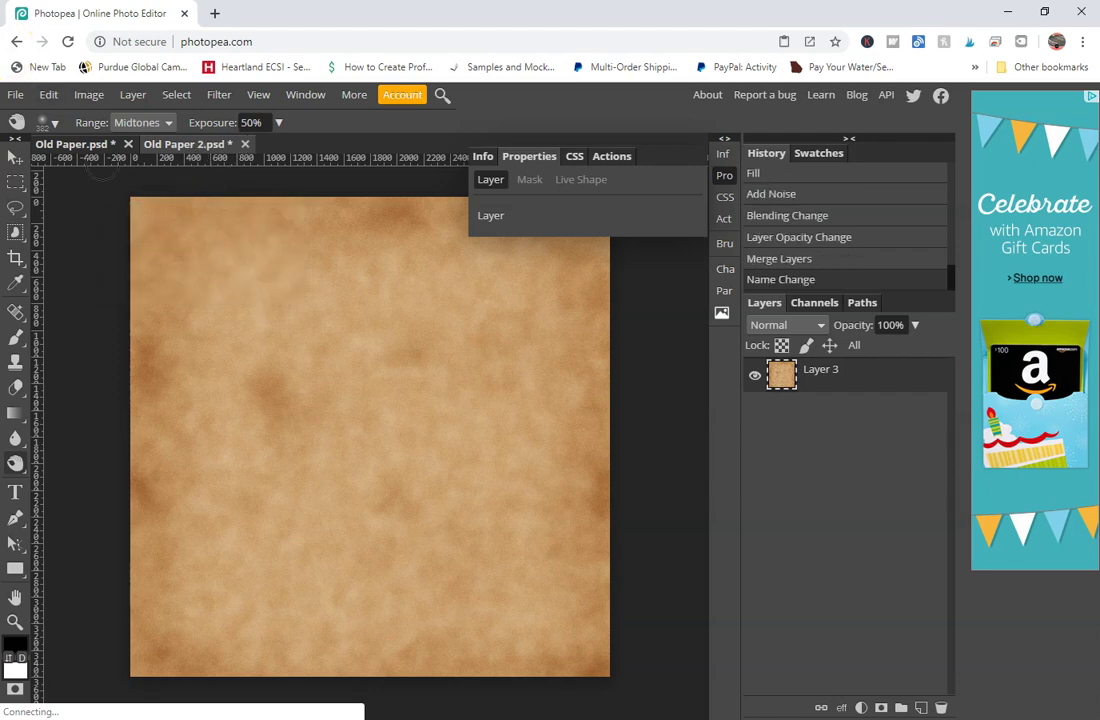
- Export the document as a JPG at 3600 × 3600 px and 100% quality
{"action": "left_click", "coordinate": [14, 96]}
{"action": "mouse_move", "coordinate": [98, 333]}
{"action": "left_click", "coordinate": [221, 361]}
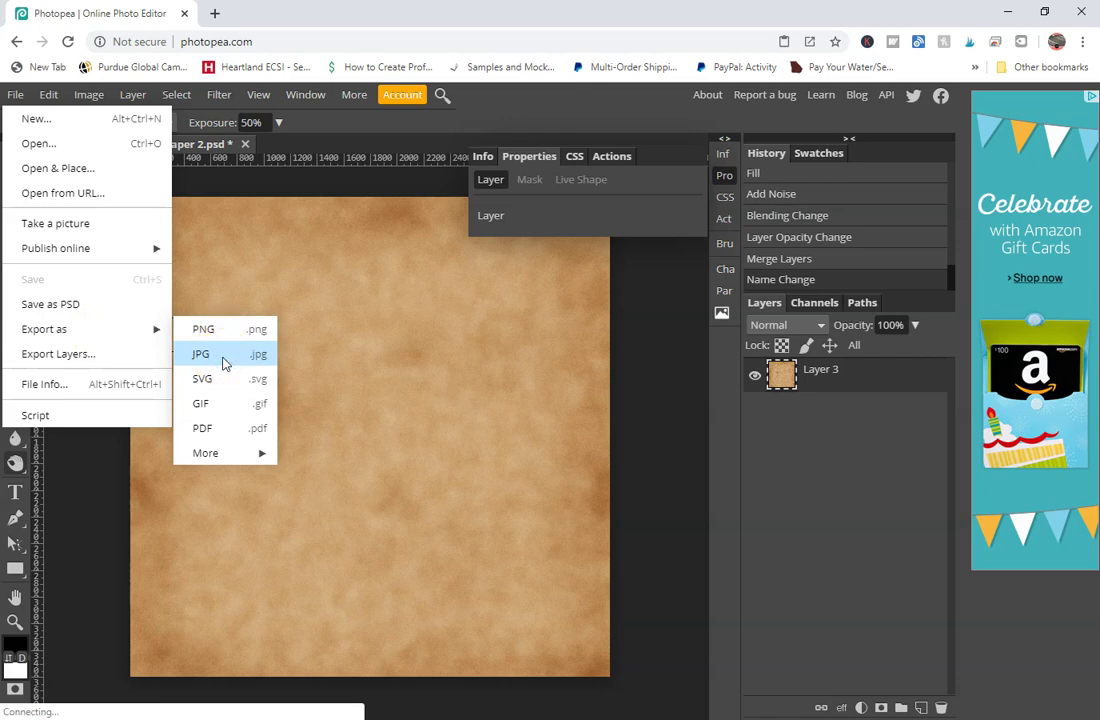
{"action": "left_click", "coordinate": [224, 362]}
{"action": "left_click", "coordinate": [226, 359]}
{"action": "left_click", "coordinate": [610, 238]}
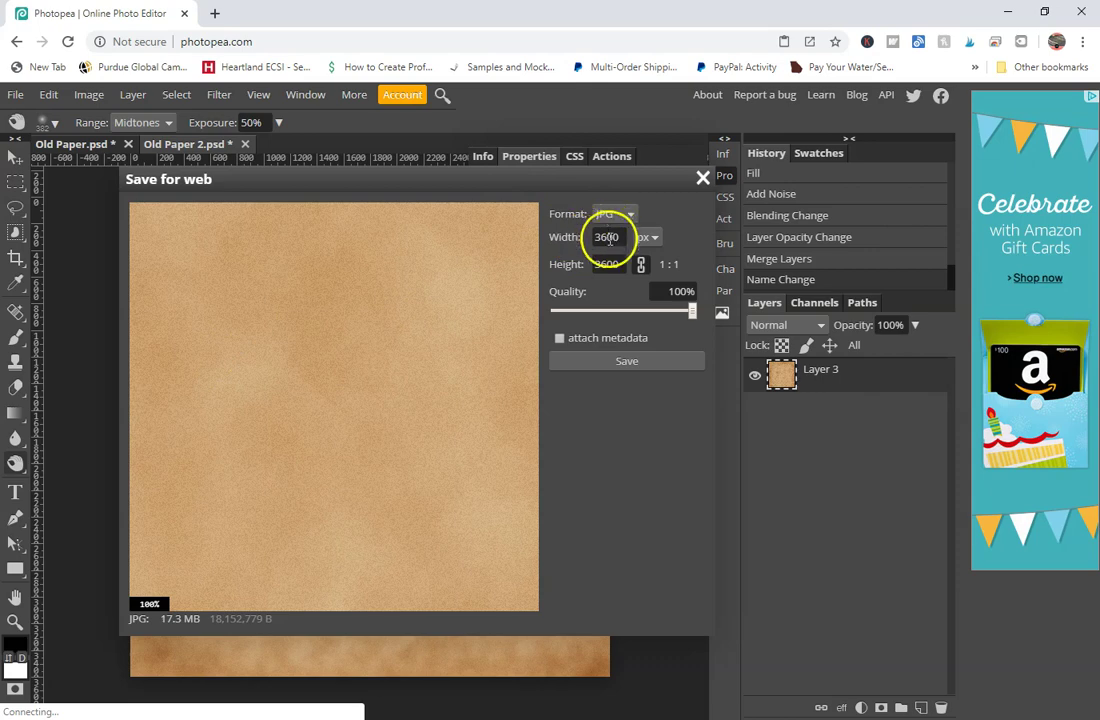
{"action": "left_click", "coordinate": [627, 360]}
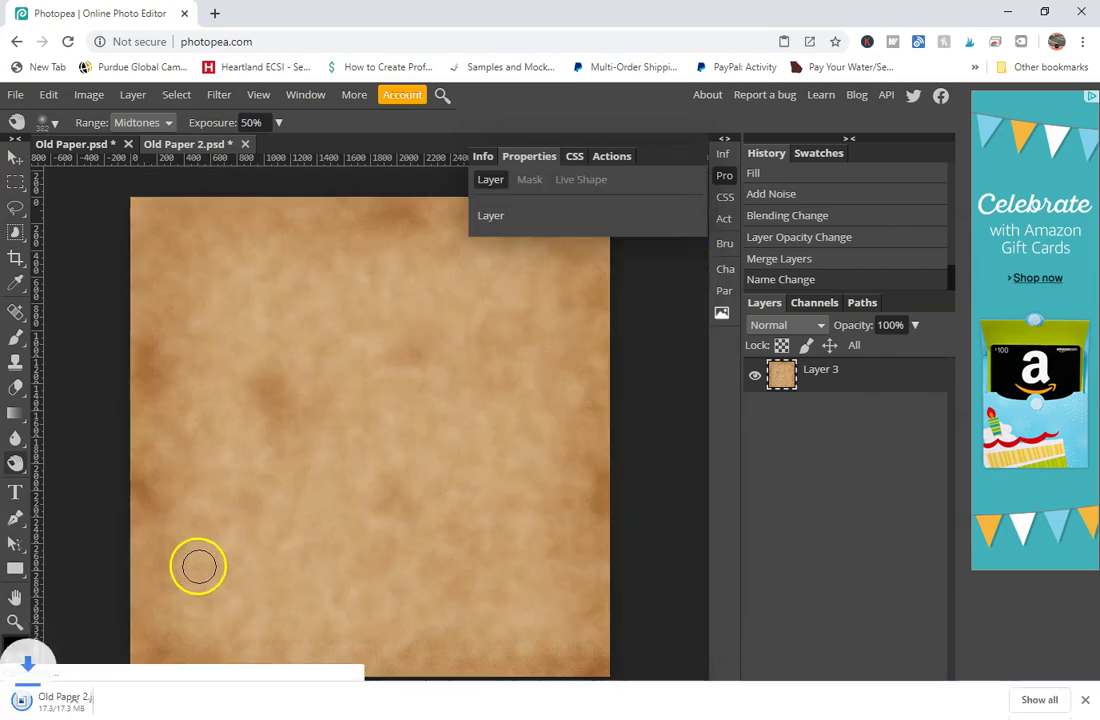
- Open the exported Old Paper 2.jpg in Photos, close the duplicate window and compare the image with Old Paper.jpg
{"action": "left_click", "coordinate": [91, 706]}
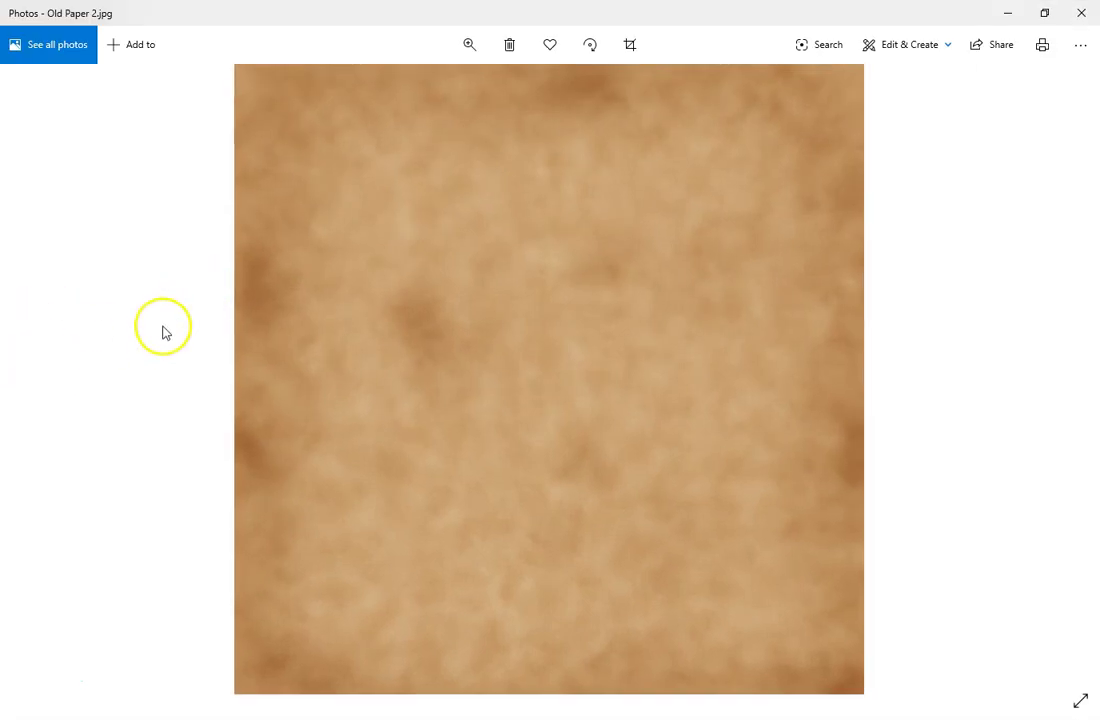
{"action": "left_click", "coordinate": [2, 475]}
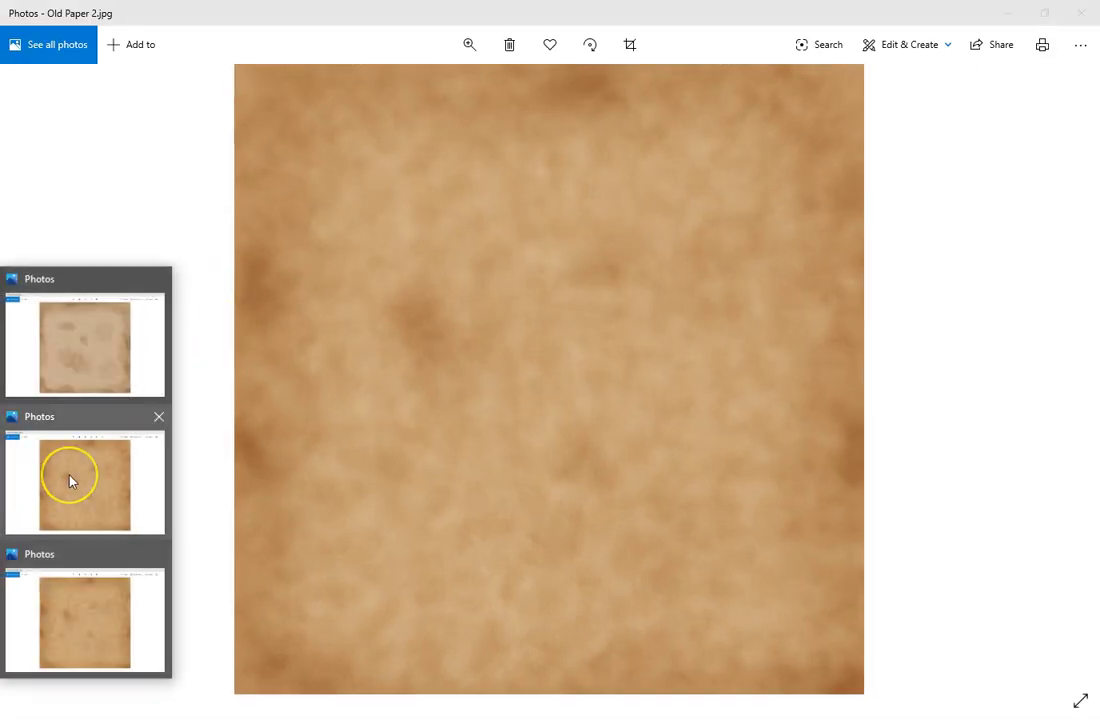
{"action": "left_click", "coordinate": [158, 416]}
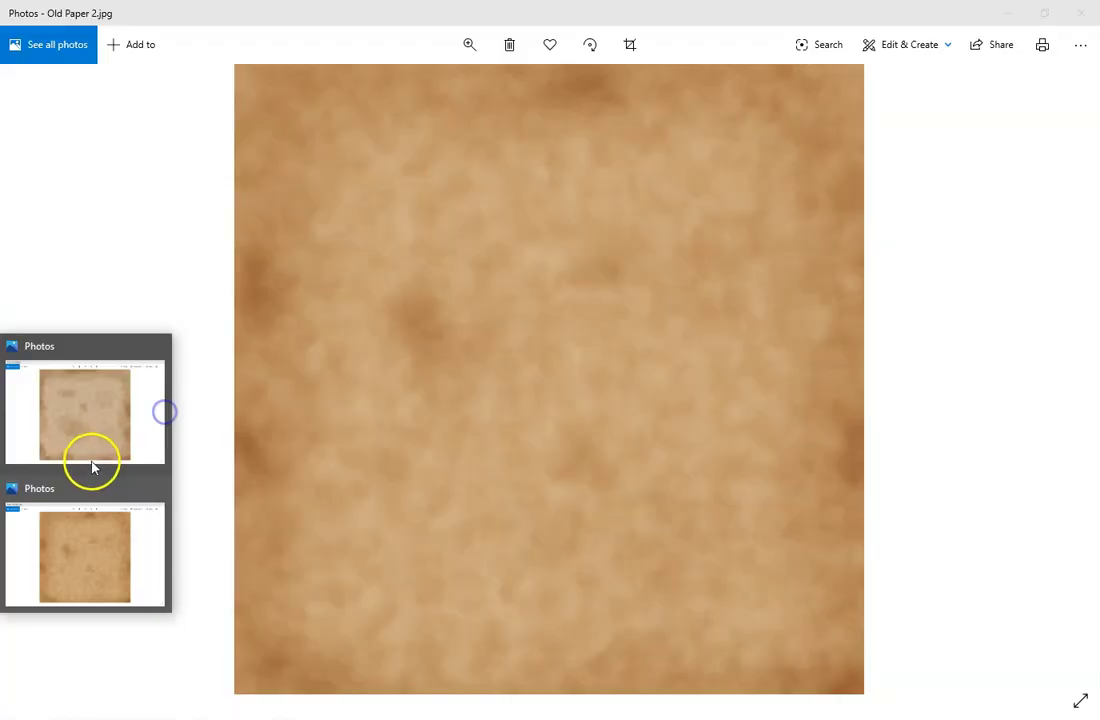
{"action": "left_click", "coordinate": [80, 420]}
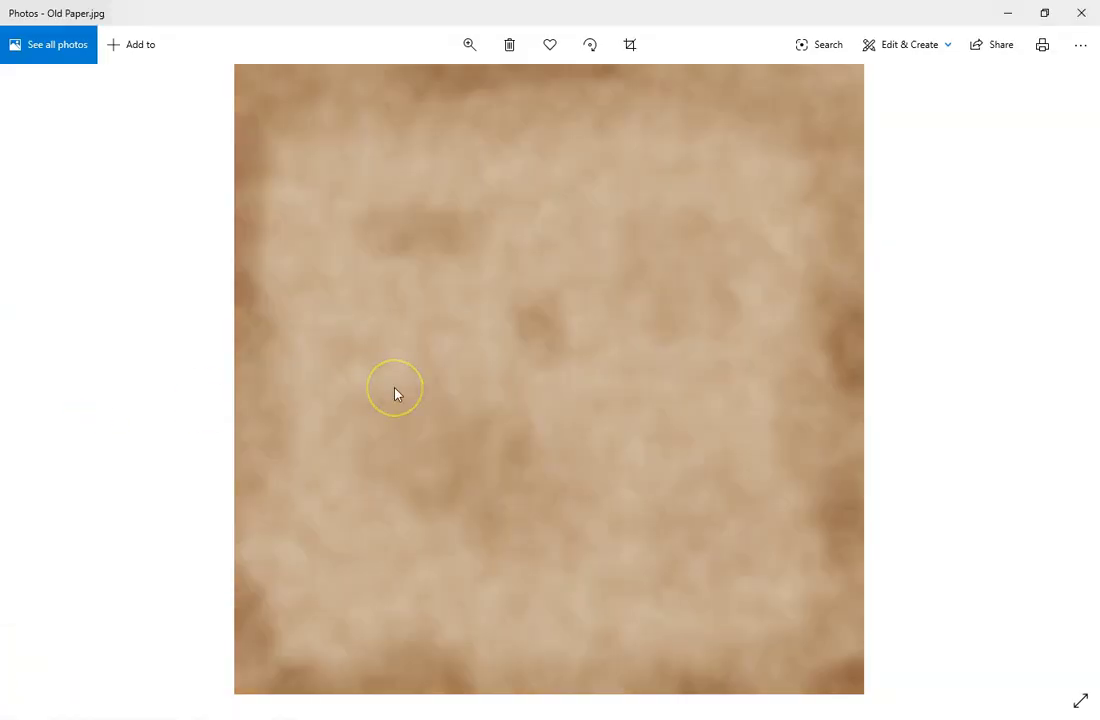
{"action": "key", "text": "Right"}
{"action": "key", "text": "Left"}
{"action": "key", "text": "Right"}
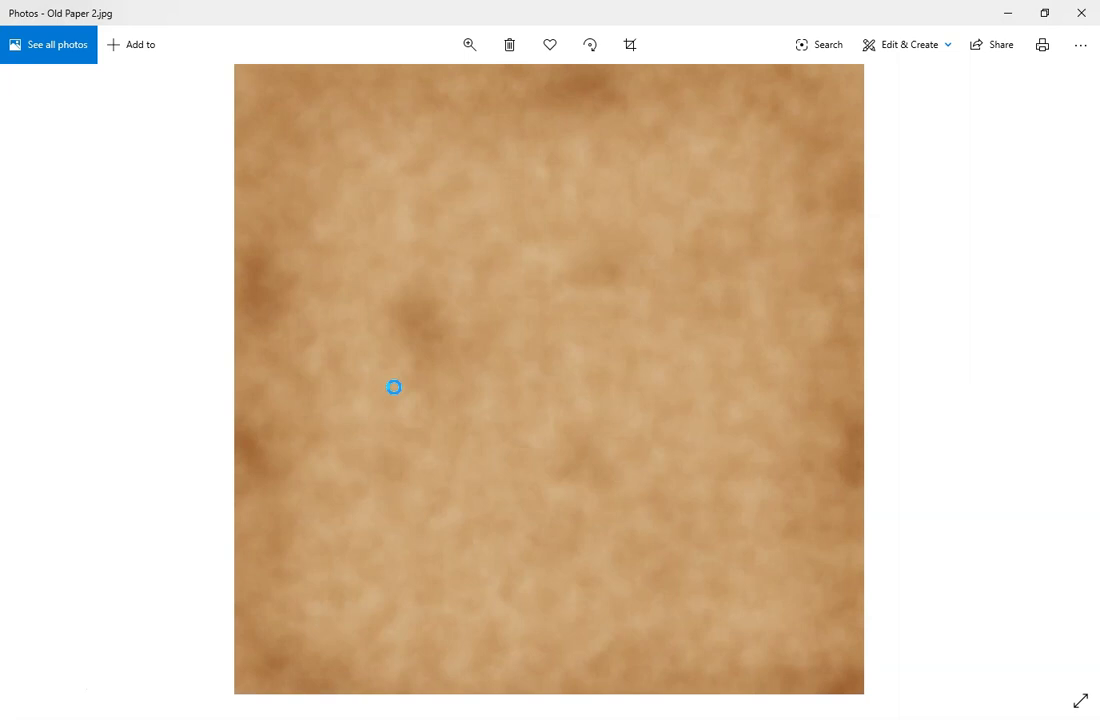
{"action": "key", "text": "Left"}
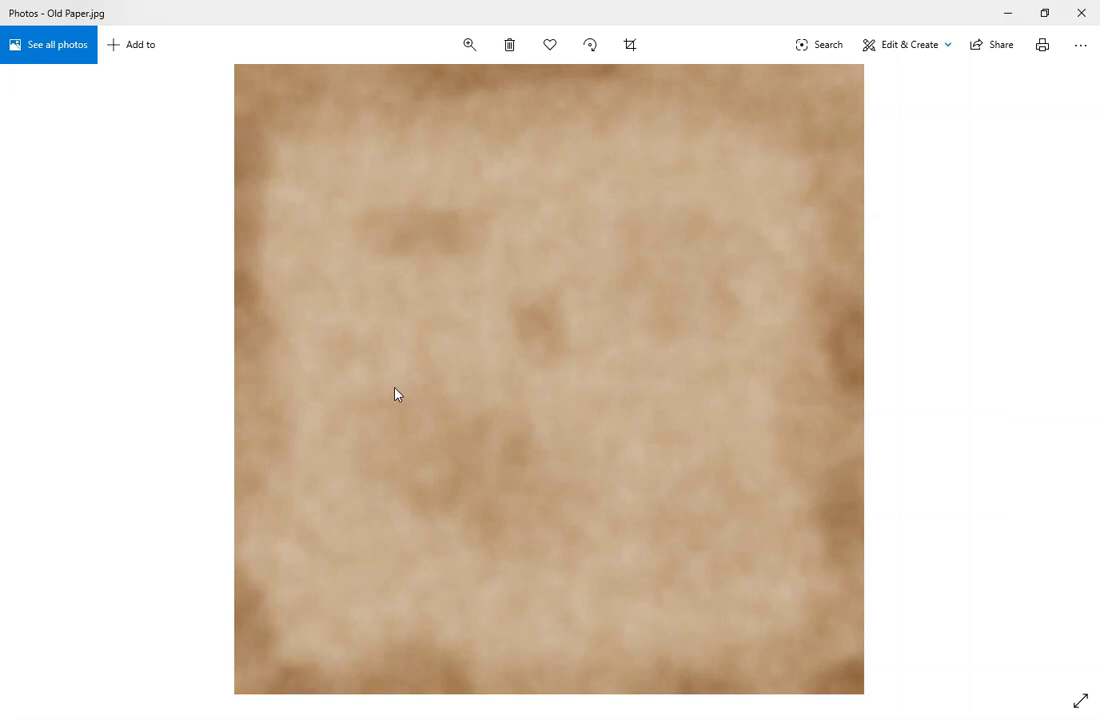
- Compare Old Paper 2.jpg with Old Paper.jpg by alternating between the two images
{"action": "key", "text": "Right"}
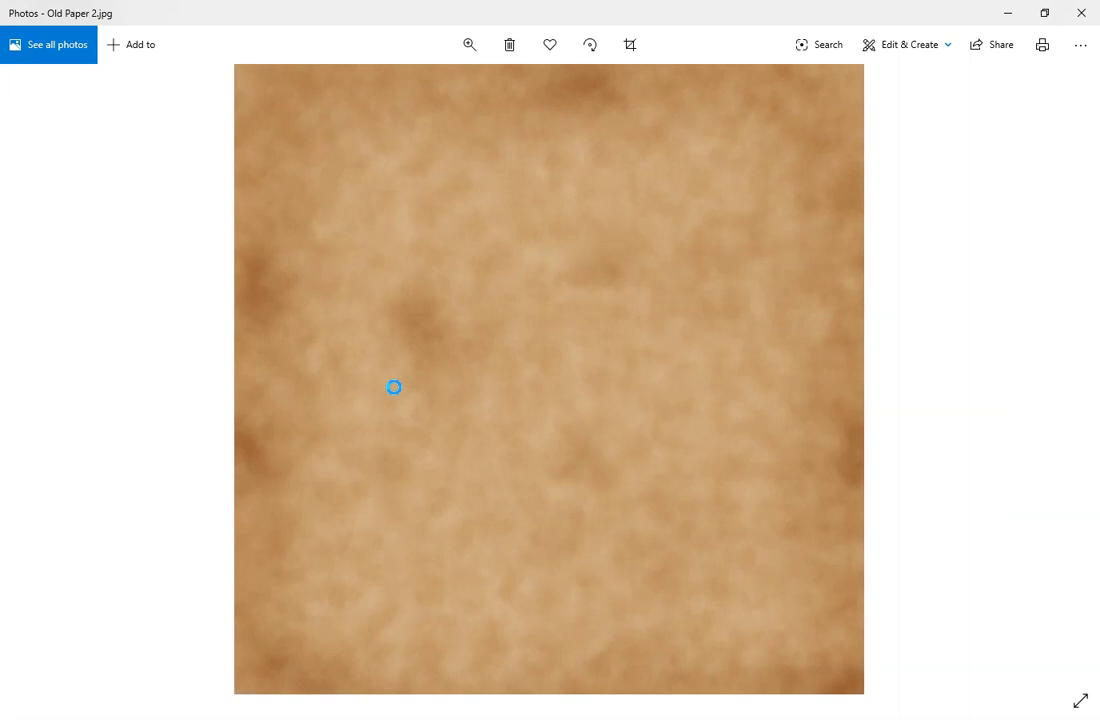
{"action": "key", "text": "Left"}
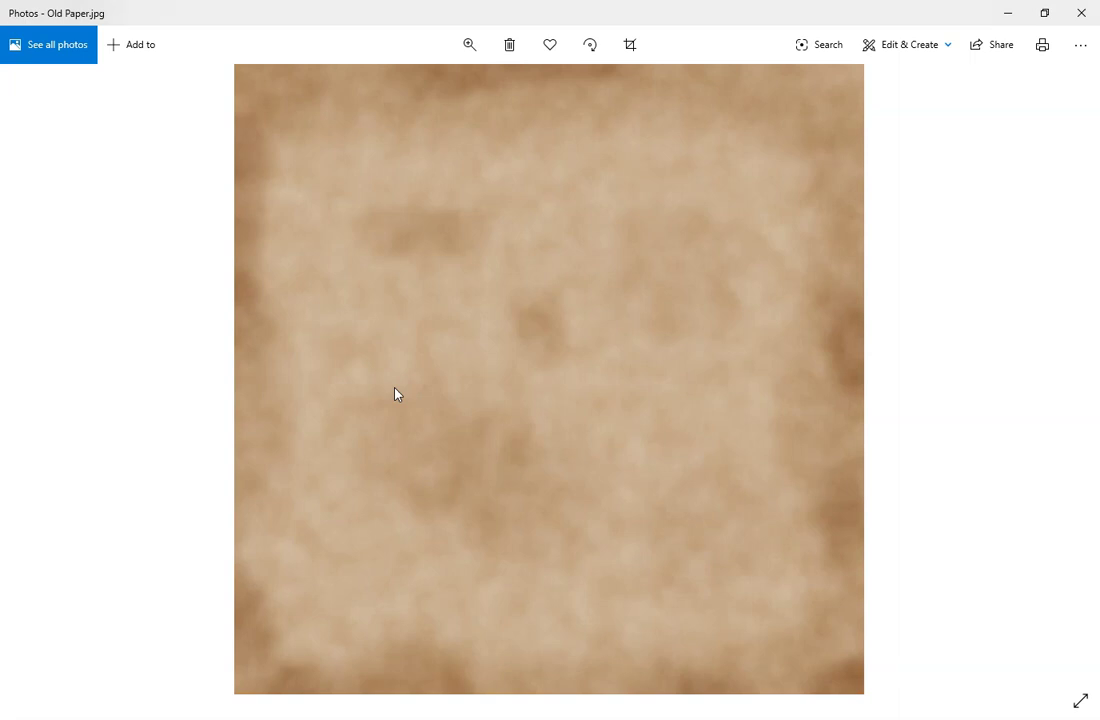
{"action": "key", "text": "Right"}
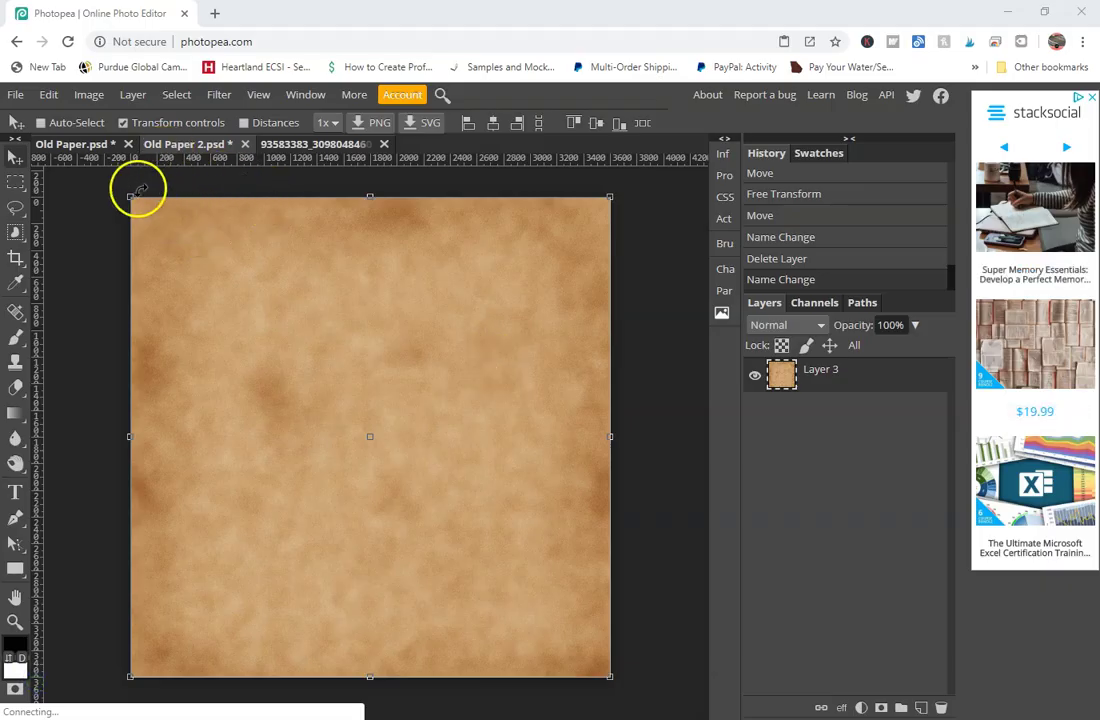
{"action": "left_click", "coordinate": [48, 94]}
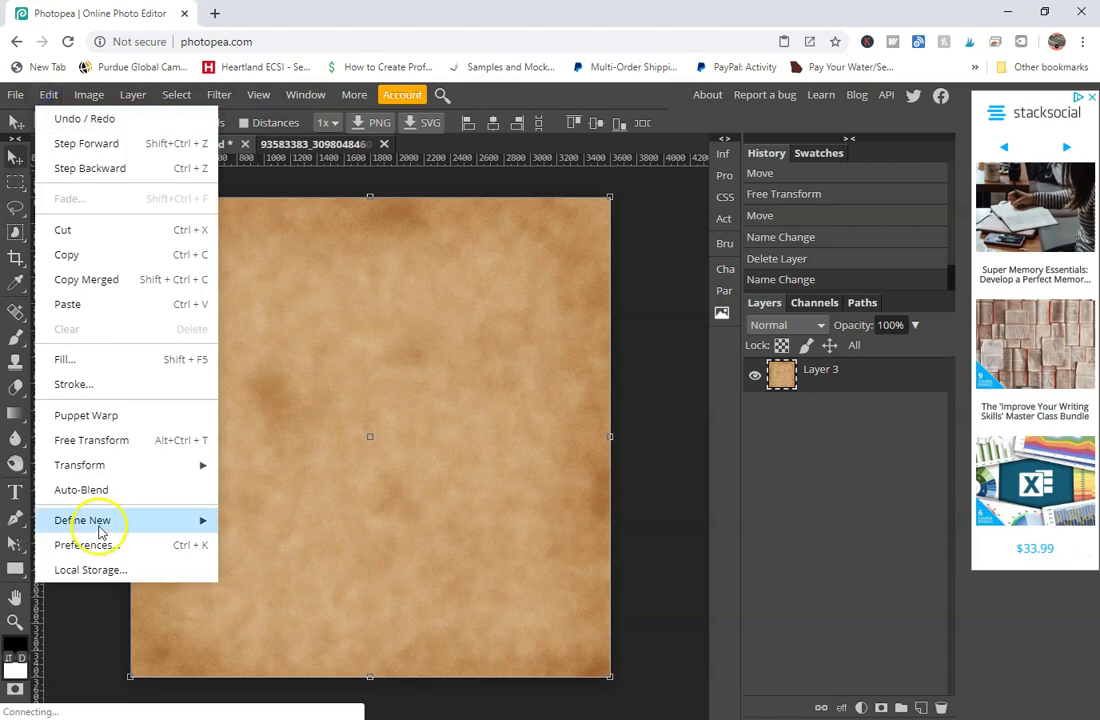
{"action": "mouse_move", "coordinate": [105, 528]}
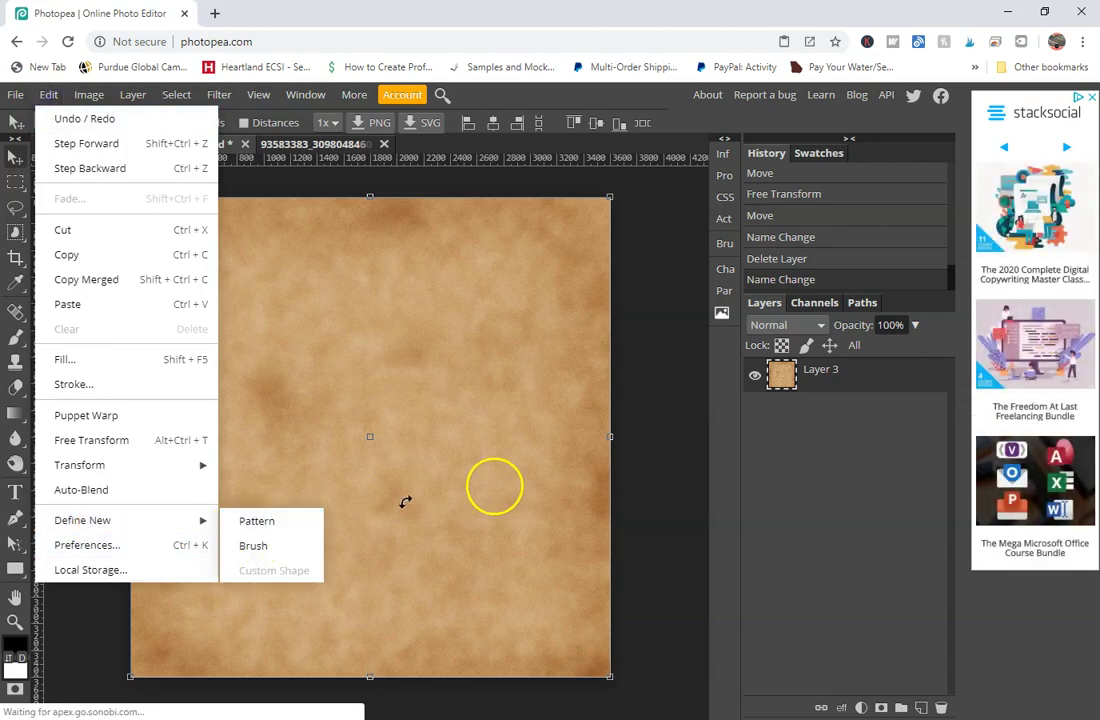
{"action": "left_click", "coordinate": [727, 435]}
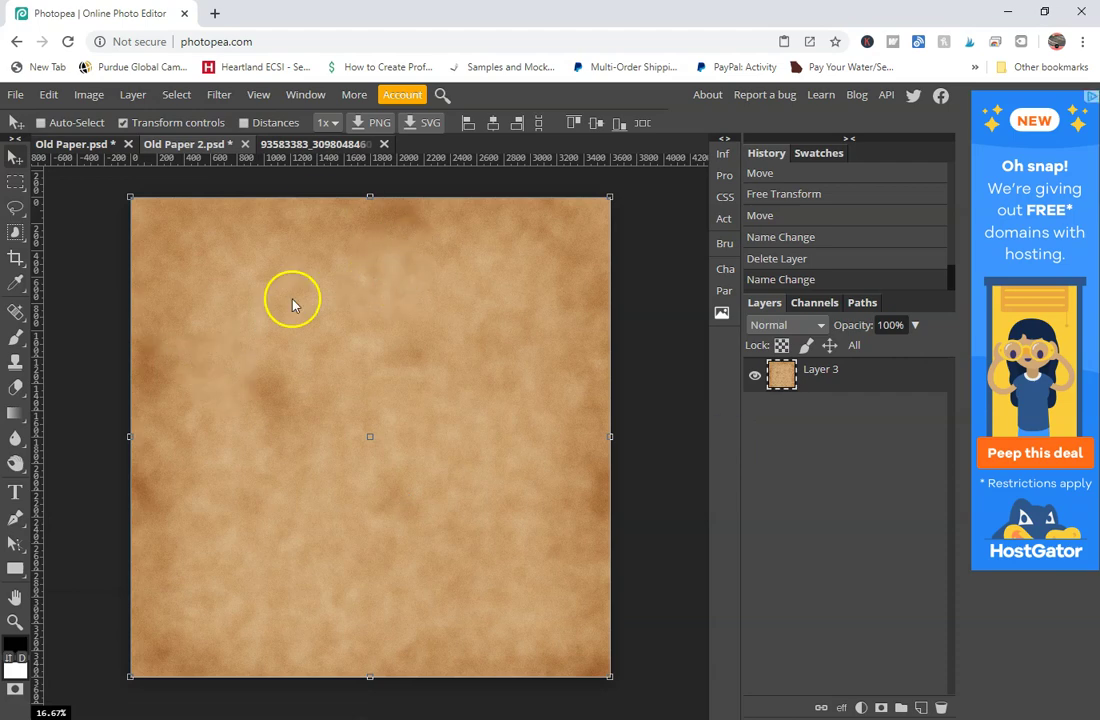
- Switch to the open photo of the two children and delete its existing pattern fill layer
{"action": "left_click", "coordinate": [316, 146]}
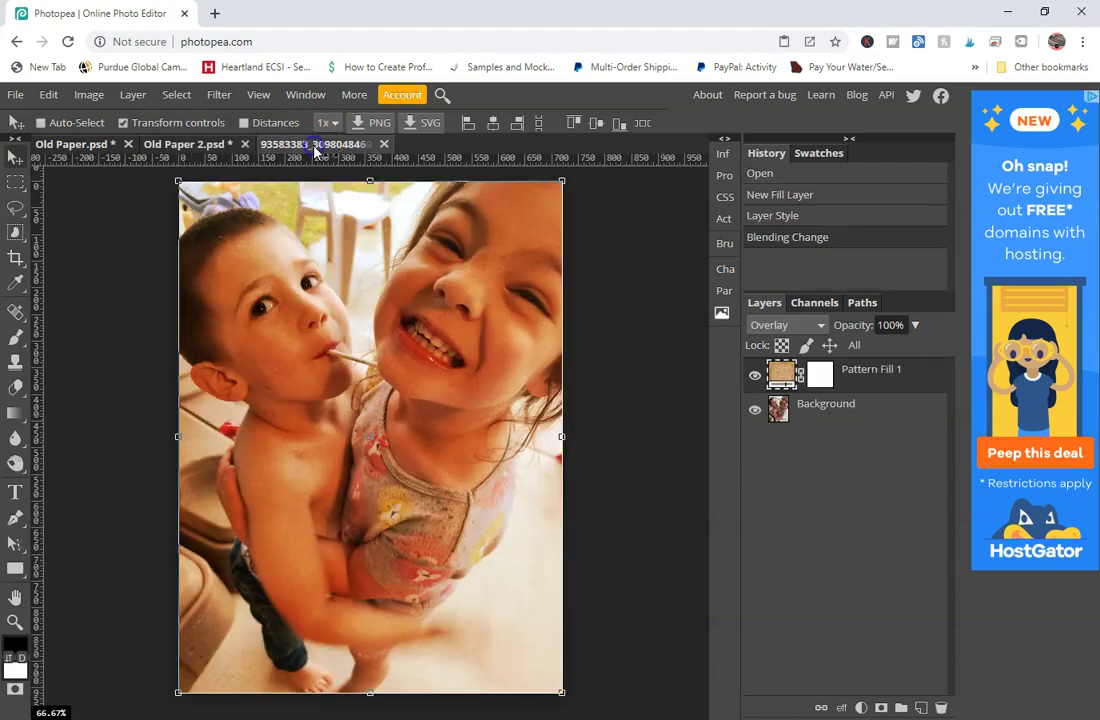
{"action": "left_click", "coordinate": [754, 376]}
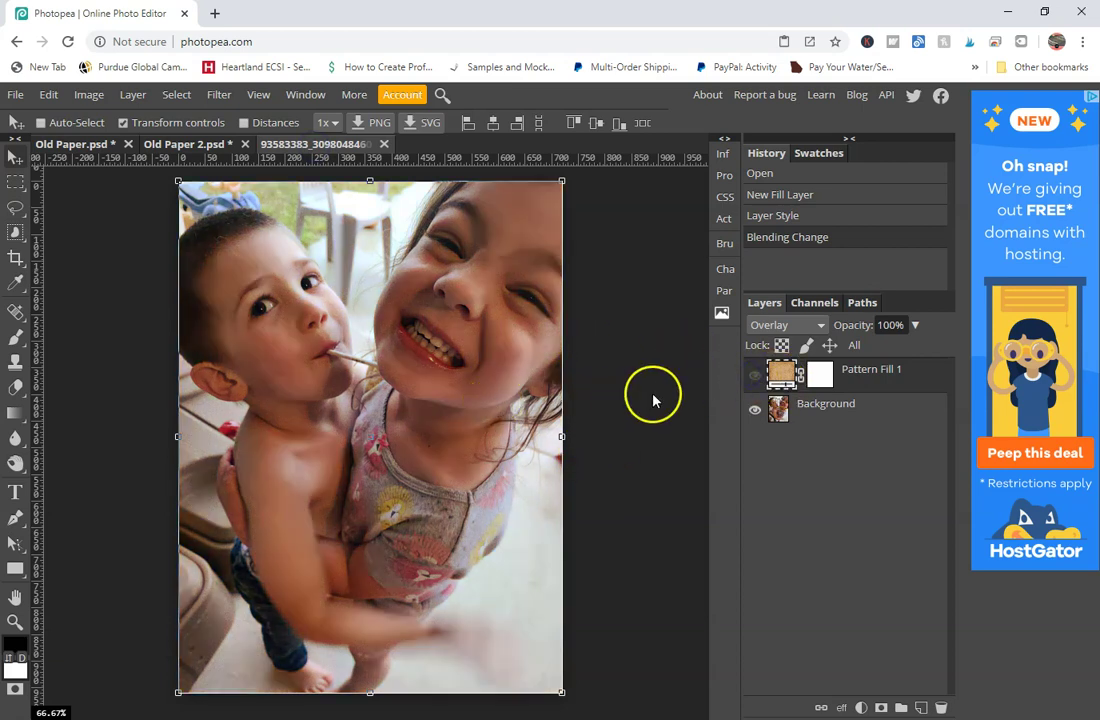
{"action": "left_click", "coordinate": [822, 369]}
{"action": "right_click", "coordinate": [806, 380]}
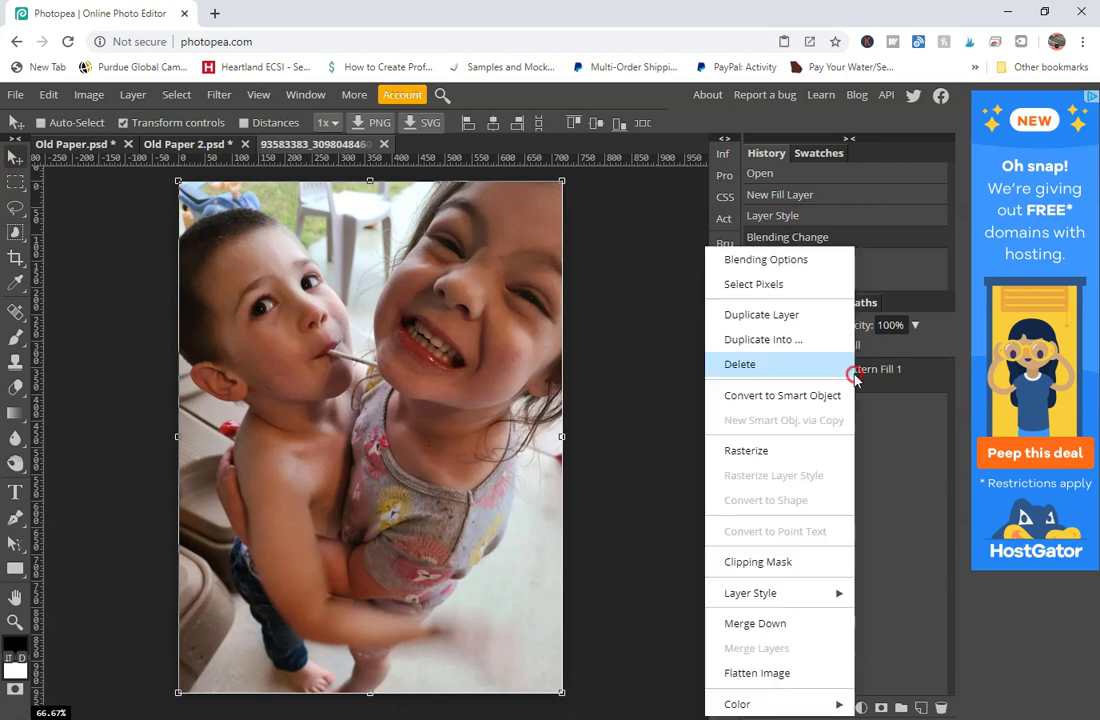
{"action": "left_click", "coordinate": [818, 364]}
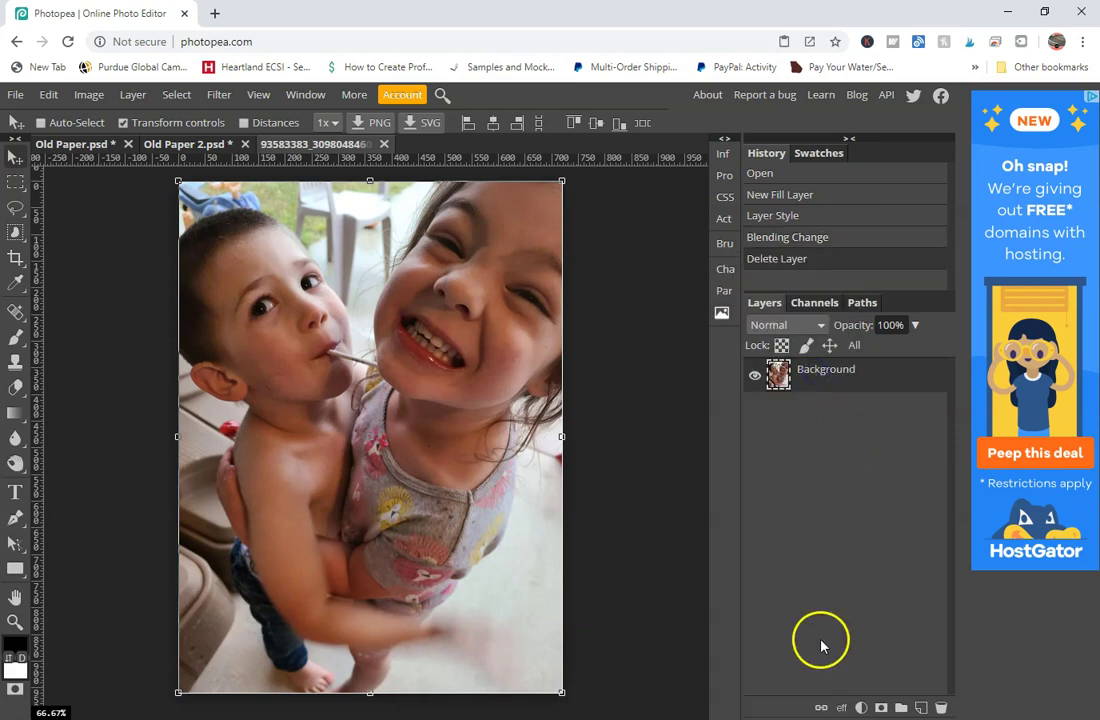
- Add a Pattern Fill layer above the photo, show the patterns as a named list and choose the Old Paper 2 pattern
{"action": "left_click", "coordinate": [862, 708]}
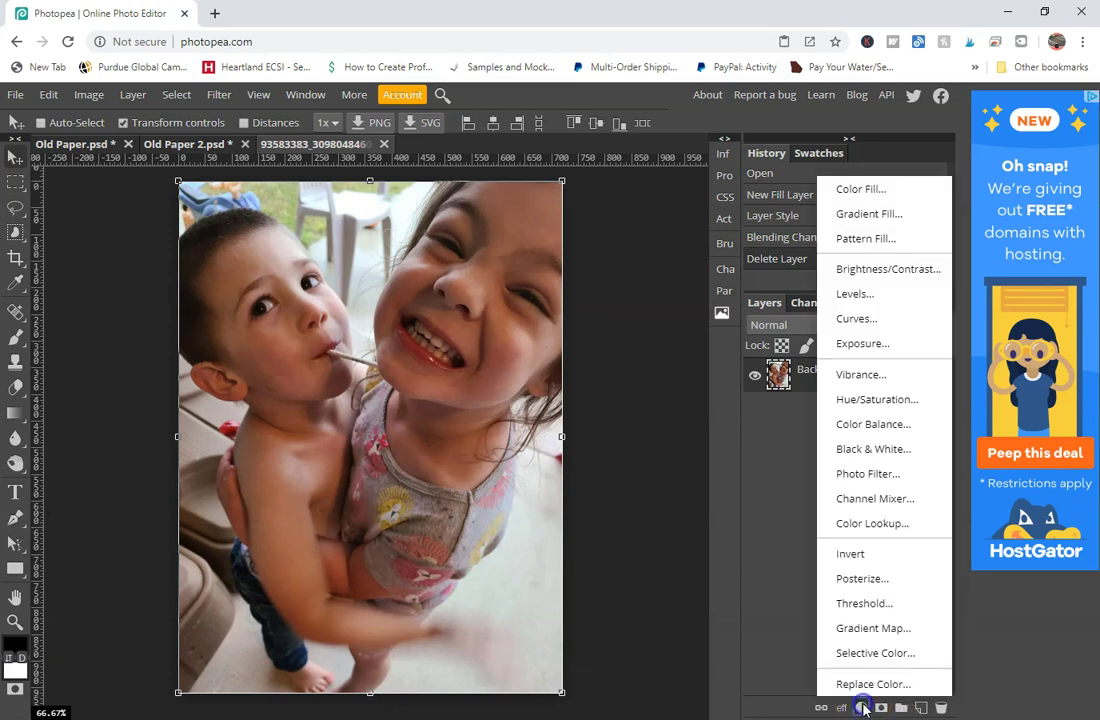
{"action": "left_click", "coordinate": [858, 239]}
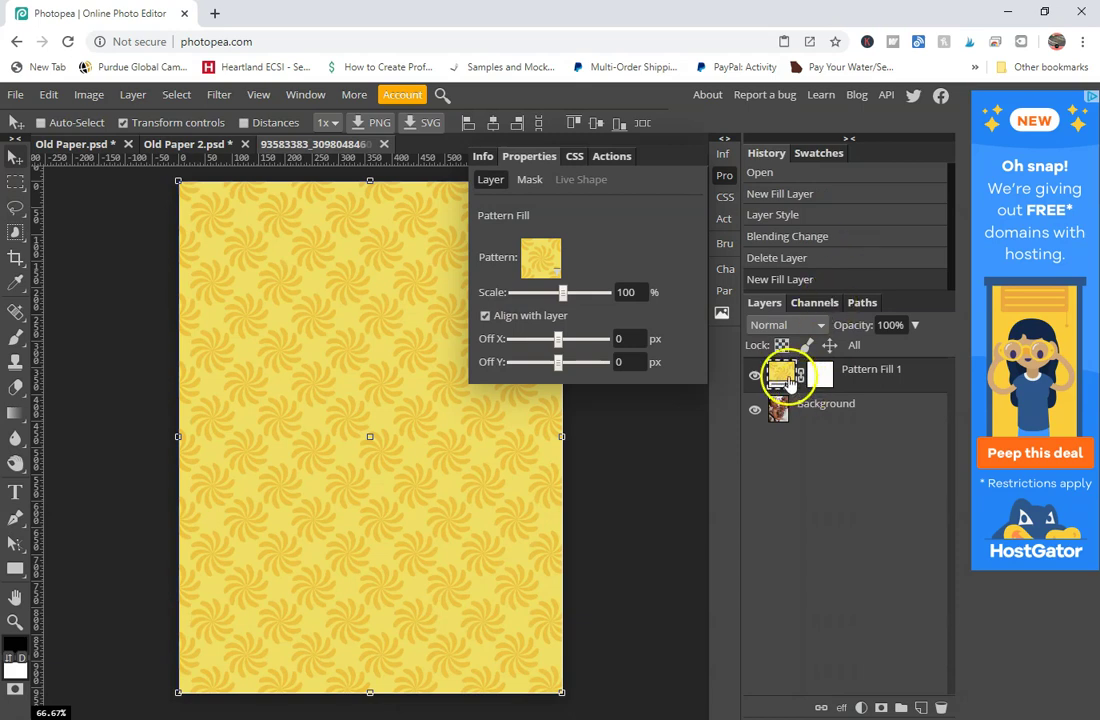
{"action": "left_click", "coordinate": [555, 276]}
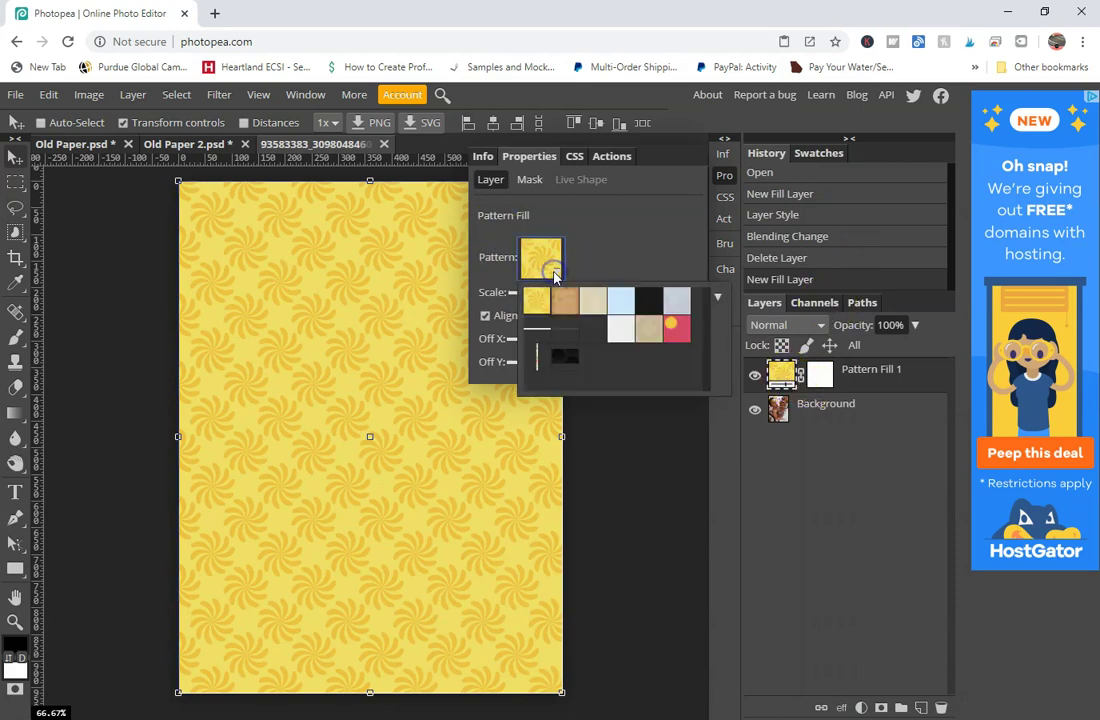
{"action": "left_click", "coordinate": [717, 297]}
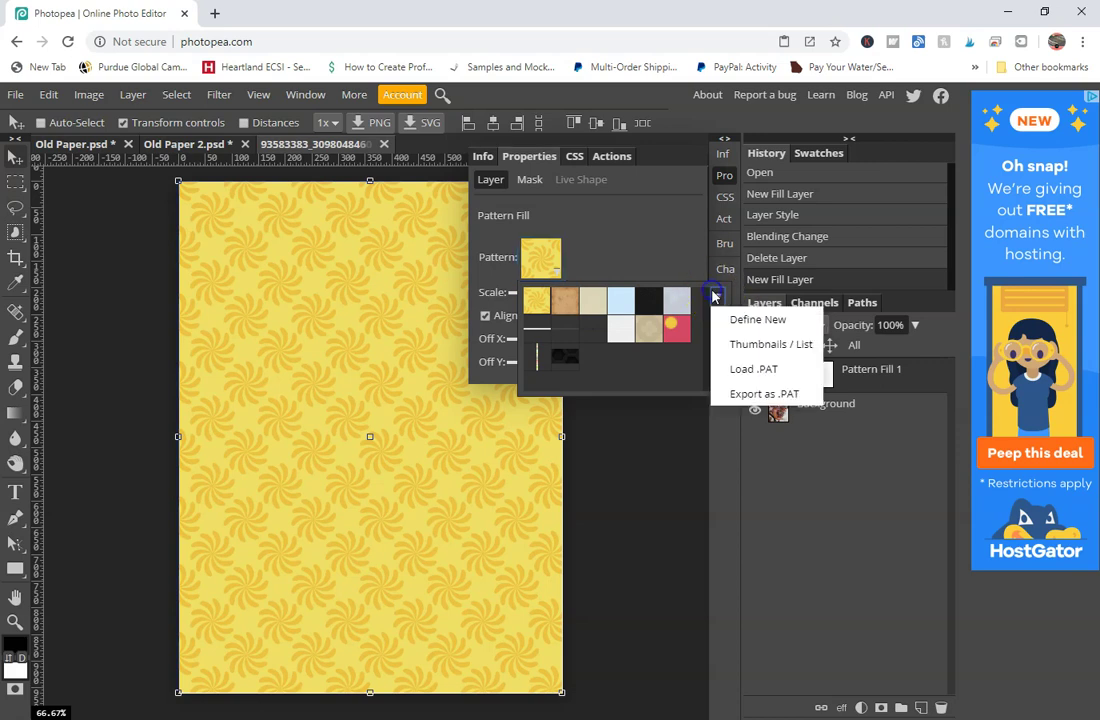
{"action": "left_click", "coordinate": [749, 344]}
{"action": "left_click", "coordinate": [556, 271]}
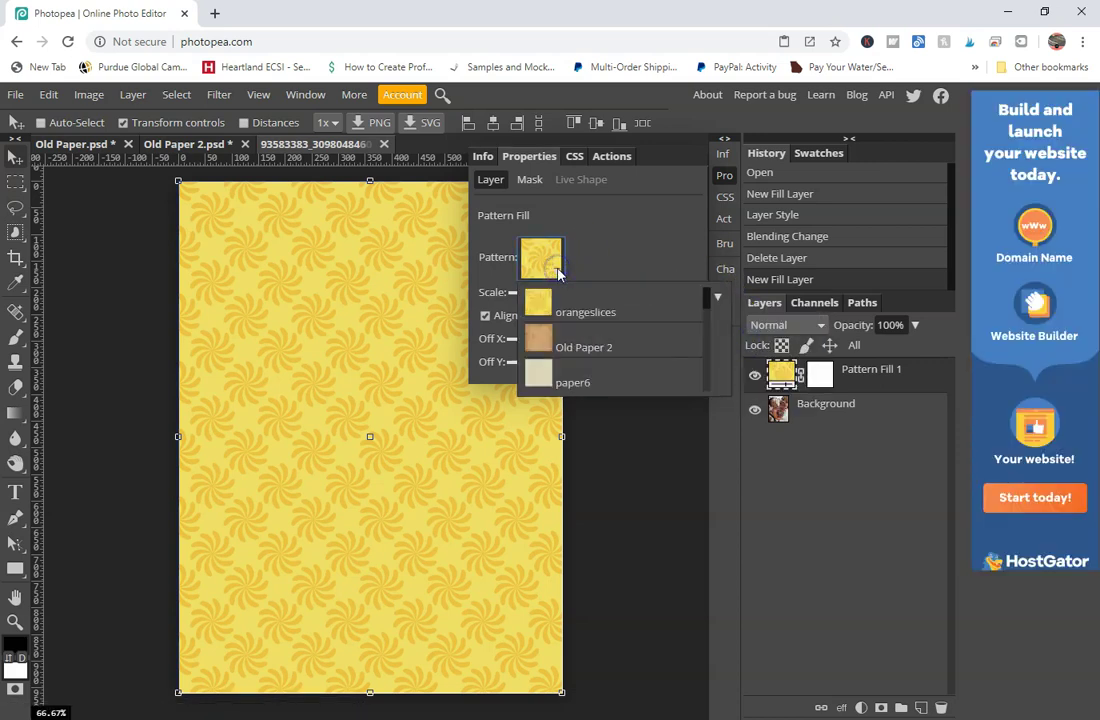
{"action": "left_click", "coordinate": [590, 350]}
{"action": "left_click", "coordinate": [629, 246]}
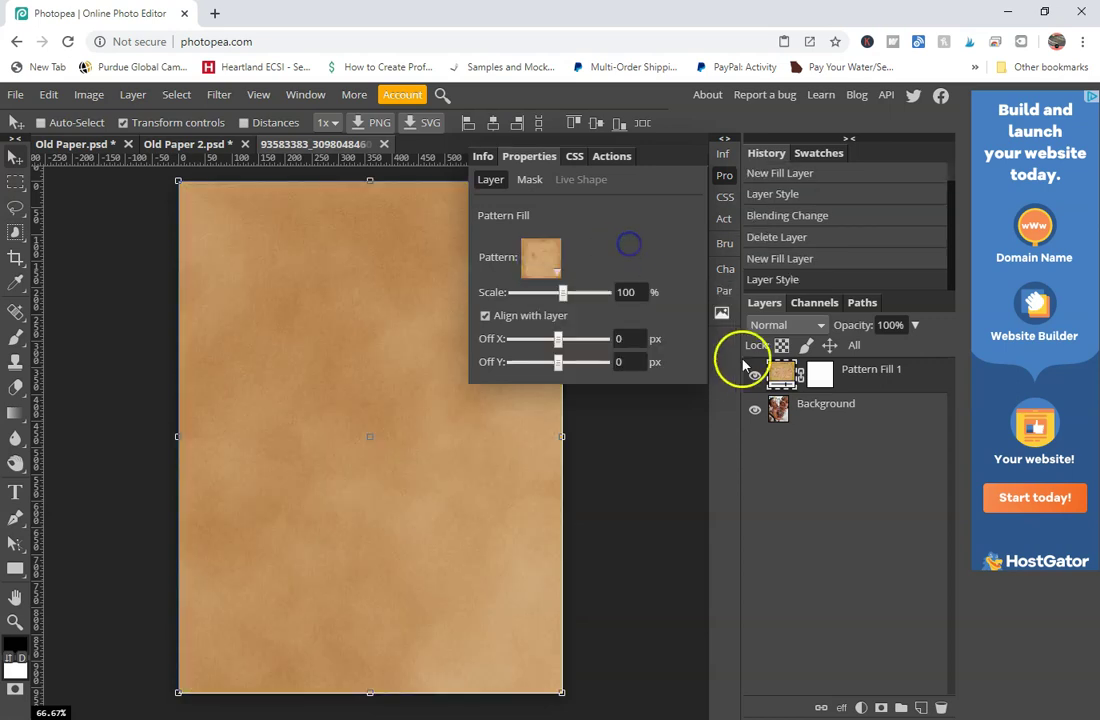
- Set the pattern fill layer's blend mode to Overlay and collapse its properties
{"action": "left_click", "coordinate": [776, 326]}
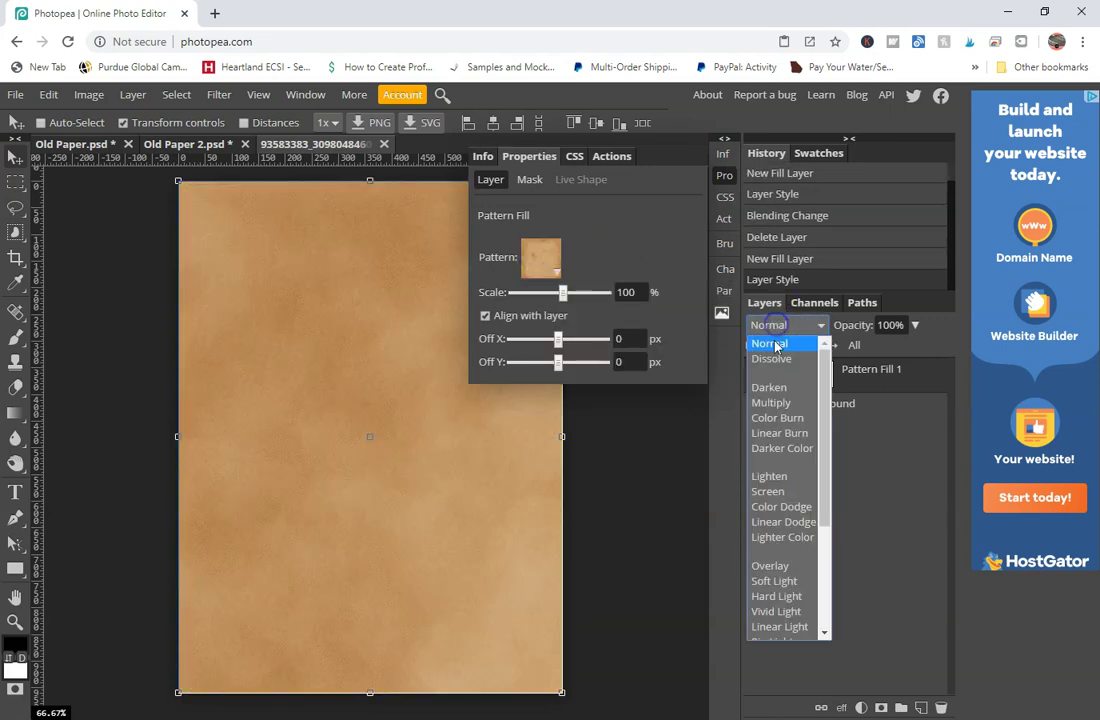
{"action": "left_click", "coordinate": [768, 566]}
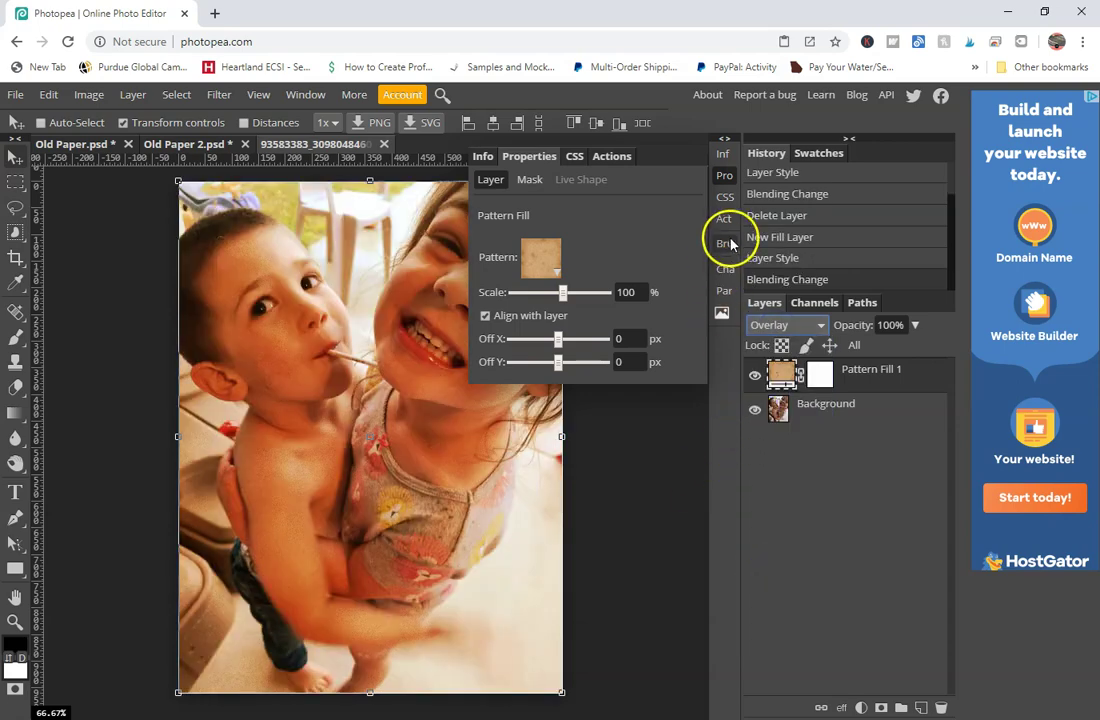
{"action": "left_click", "coordinate": [721, 140]}
{"action": "left_click", "coordinate": [720, 142]}
{"action": "left_click", "coordinate": [720, 142]}
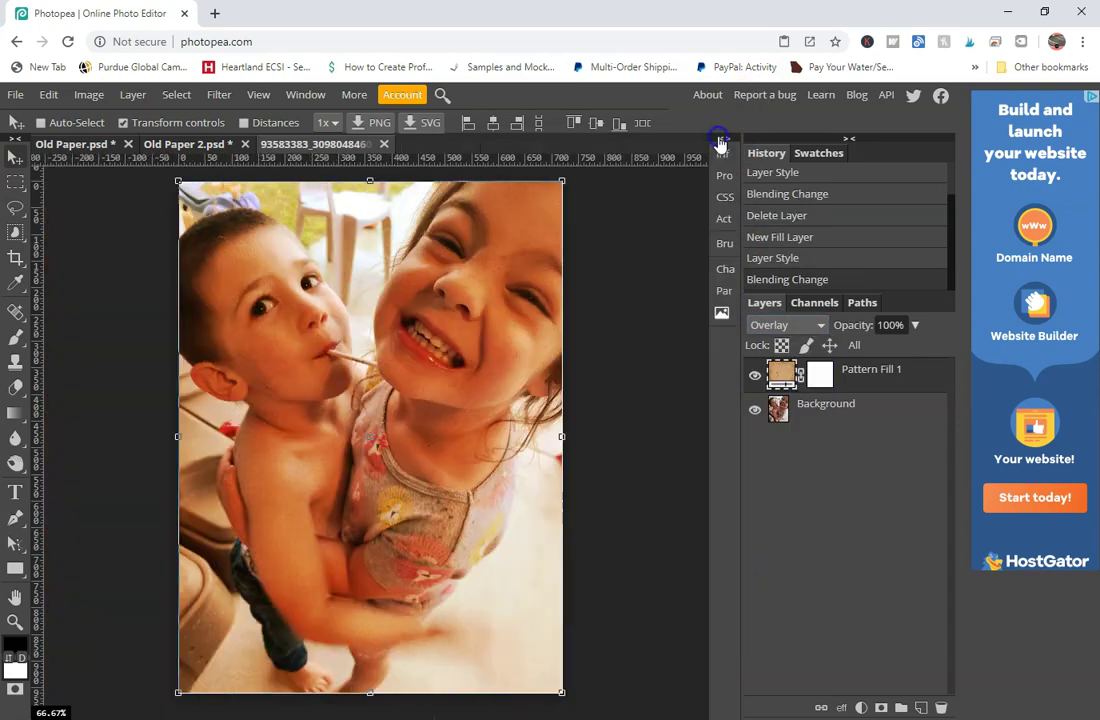
- Toggle the pattern fill layer's visibility to compare the photo with and without the paper texture
{"action": "left_click", "coordinate": [754, 378]}
{"action": "left_click", "coordinate": [754, 378]}
{"action": "left_click", "coordinate": [754, 378]}
{"action": "left_click", "coordinate": [754, 378]}
{"action": "left_click", "coordinate": [338, 265]}
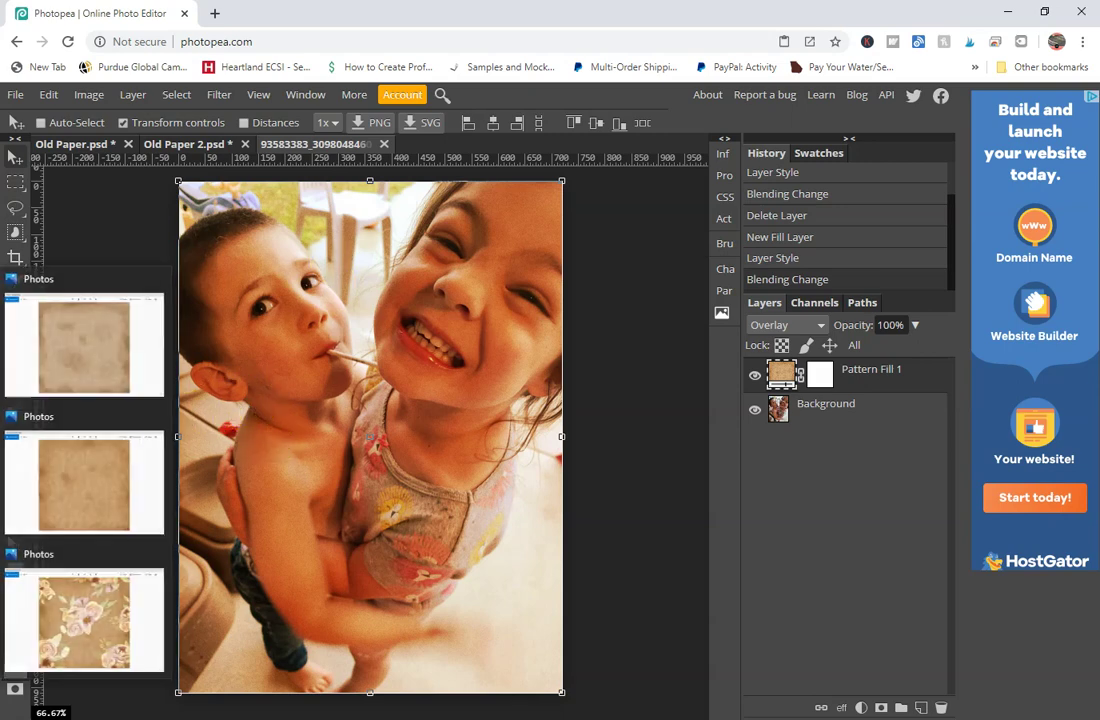
- Switch to Photos and compare the floral design lilac paper.jpg with the plain Old Paper 2.jpg texture
{"action": "left_click", "coordinate": [93, 592]}
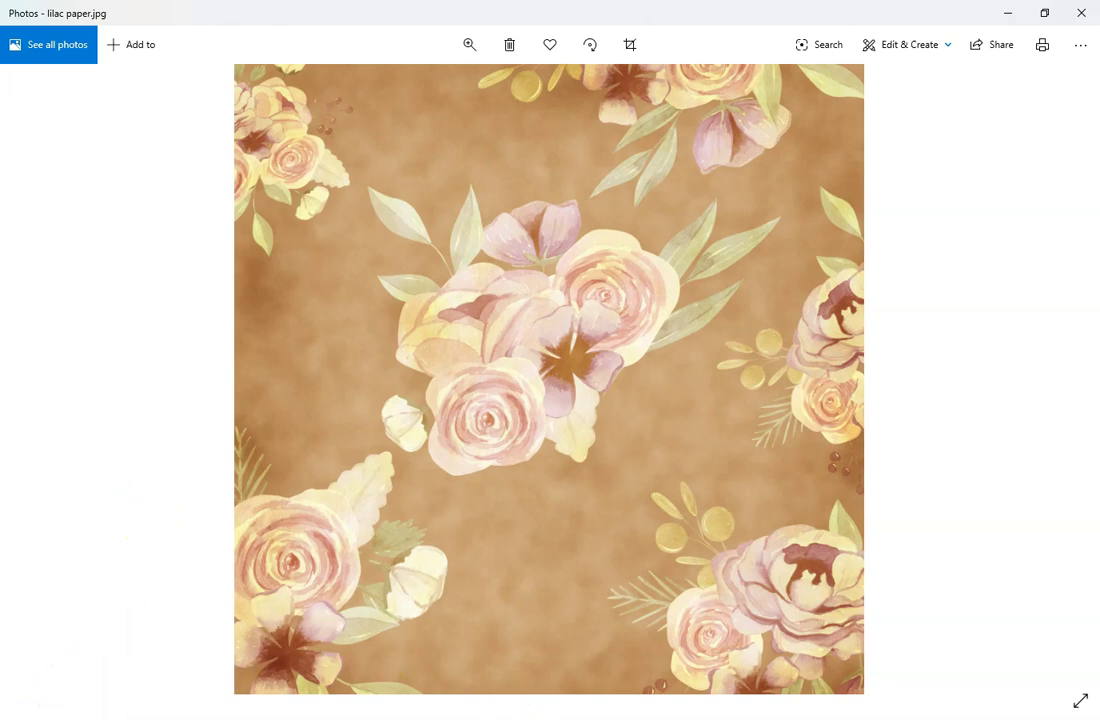
{"action": "mouse_move", "coordinate": [3, 440]}
{"action": "left_click", "coordinate": [62, 470]}
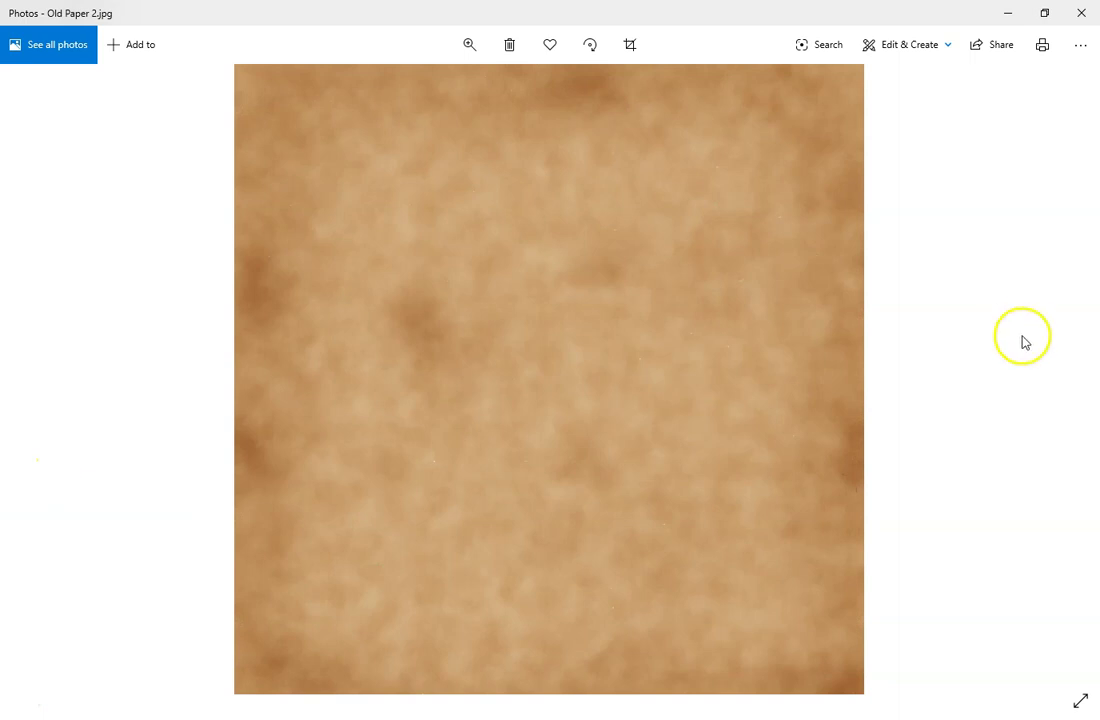
{"action": "key", "text": "Right"}
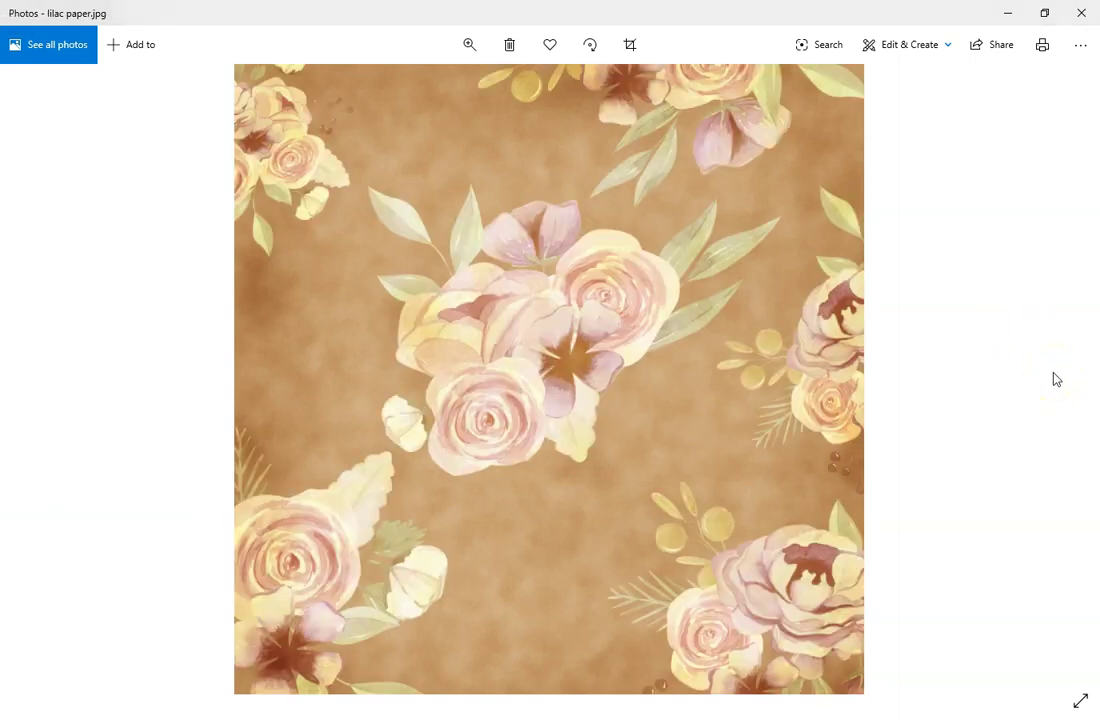
{"action": "key", "text": "Left"}
{"action": "key", "text": "Right"}
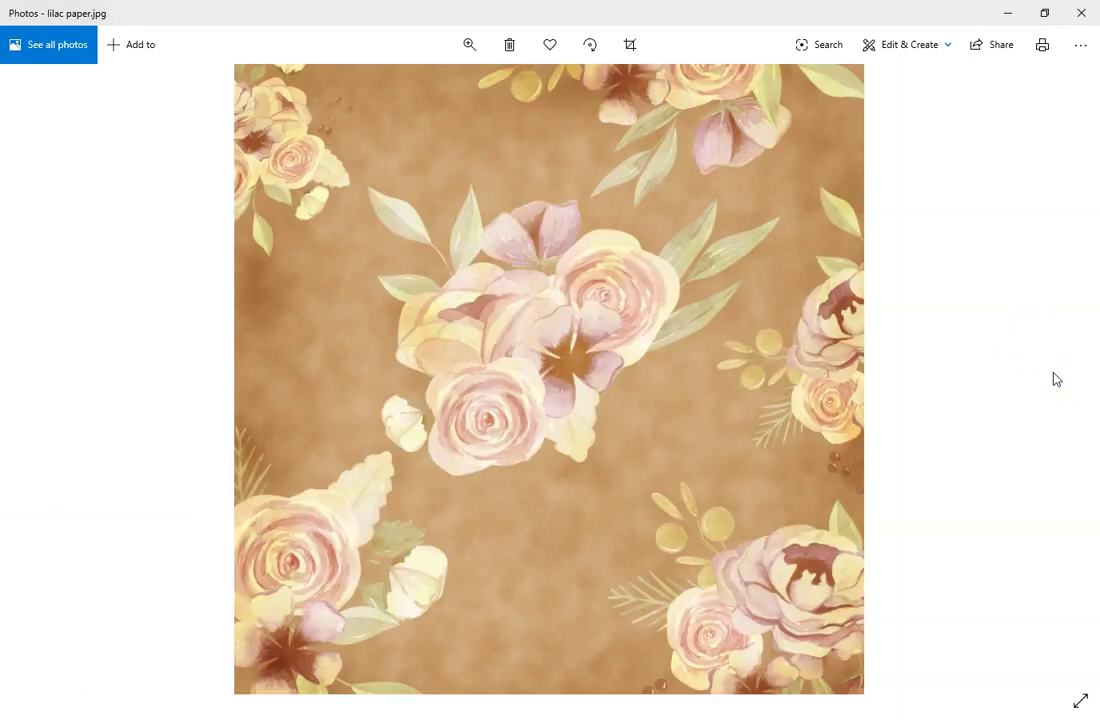